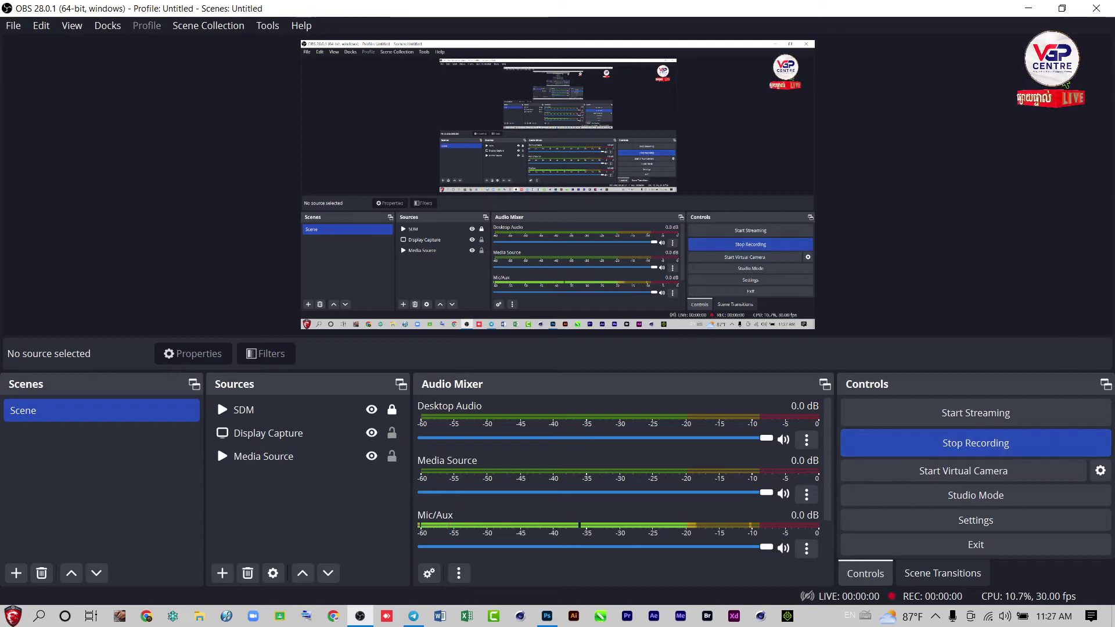
Step: Minimize the OBS Studio window and dismiss the Telegram notification
click(1028, 8)
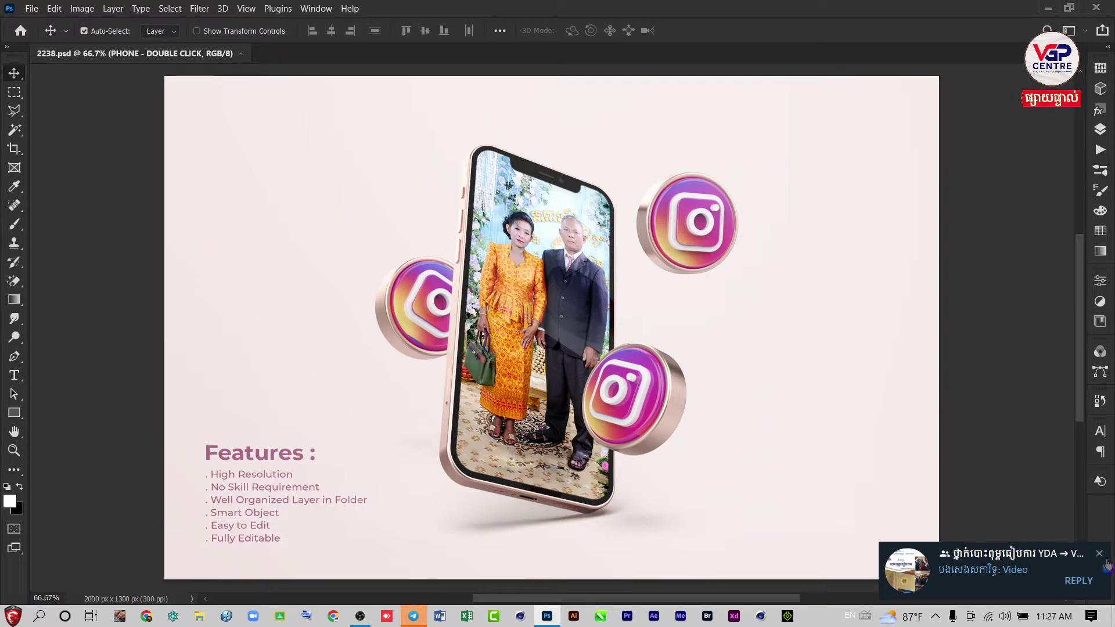
click(1099, 553)
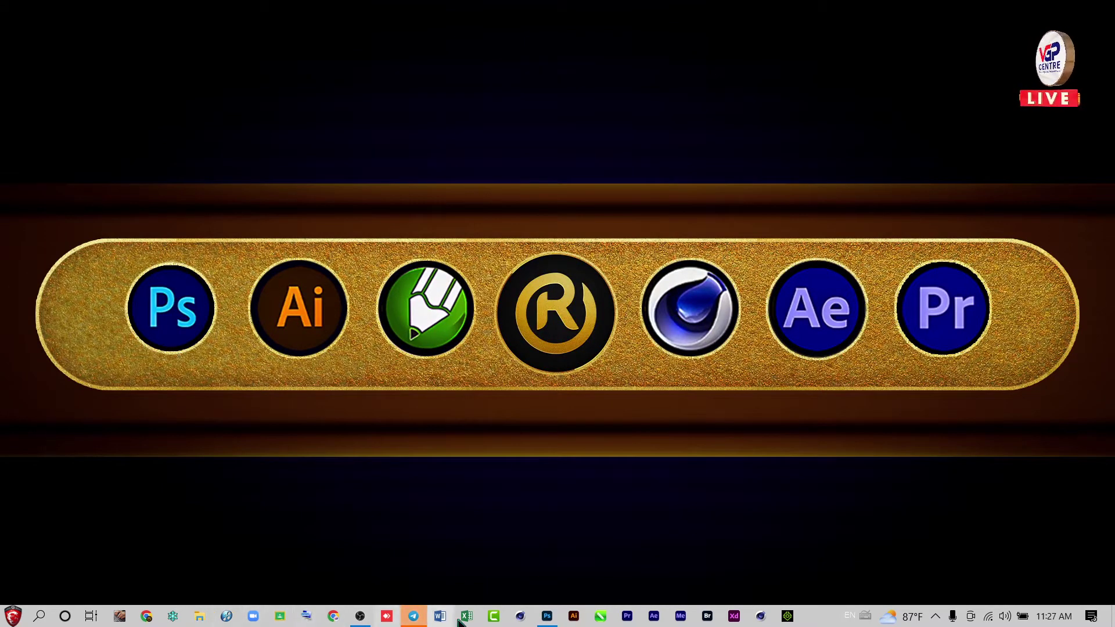
Step: Bring Photoshop with the 2238.psd phone mockup back to the front
click(547, 616)
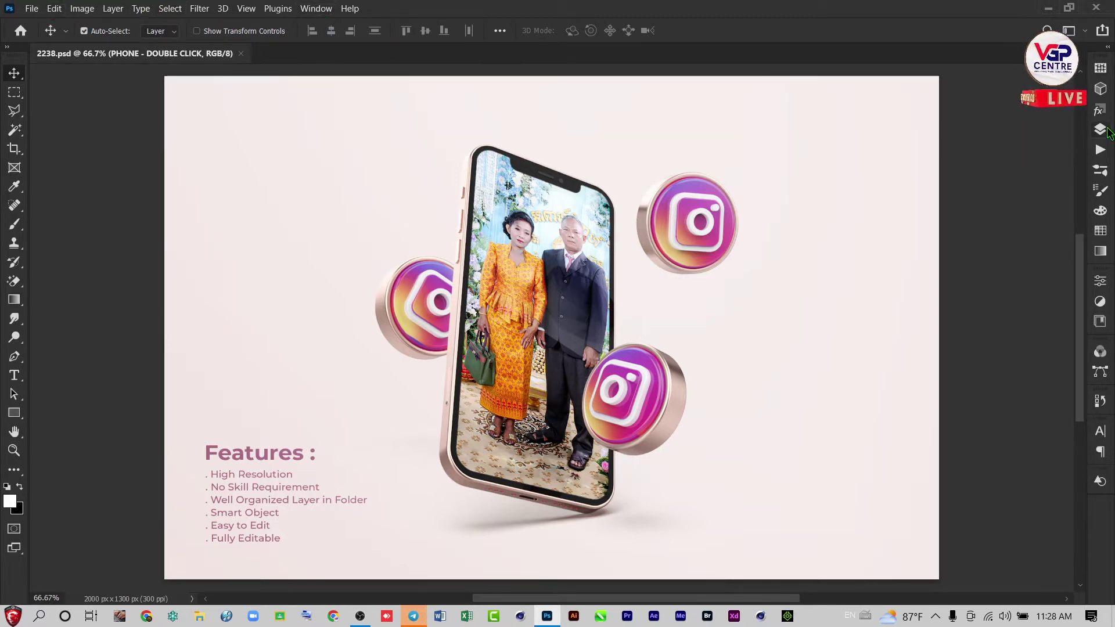
Step: Show the Layers panel and browse the Layer and File menus without choosing anything
click(1101, 130)
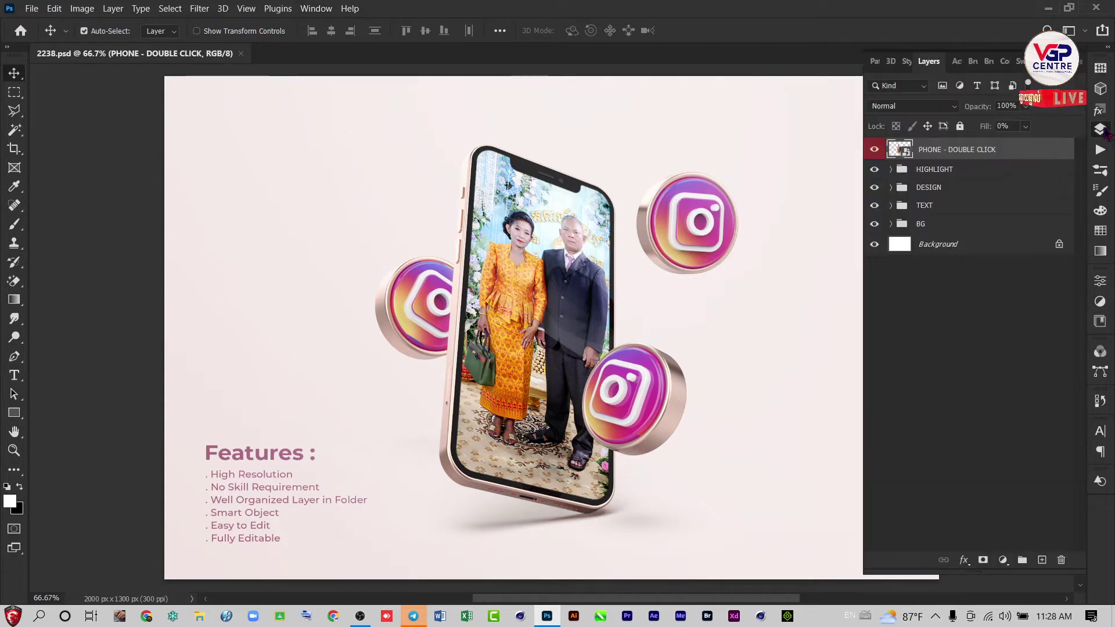
click(113, 8)
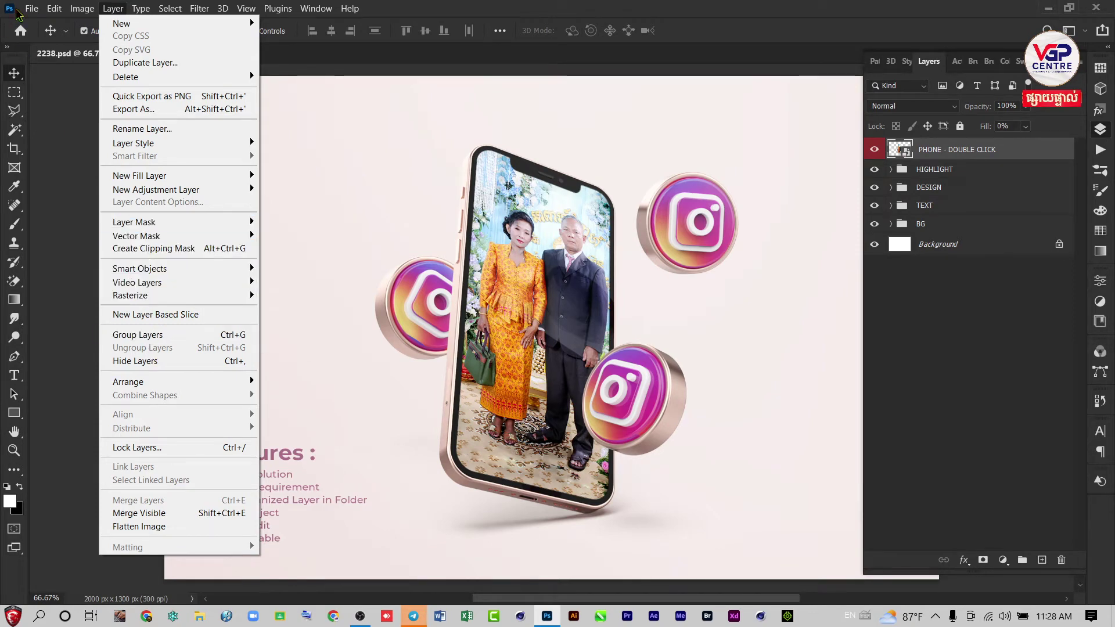
click(35, 11)
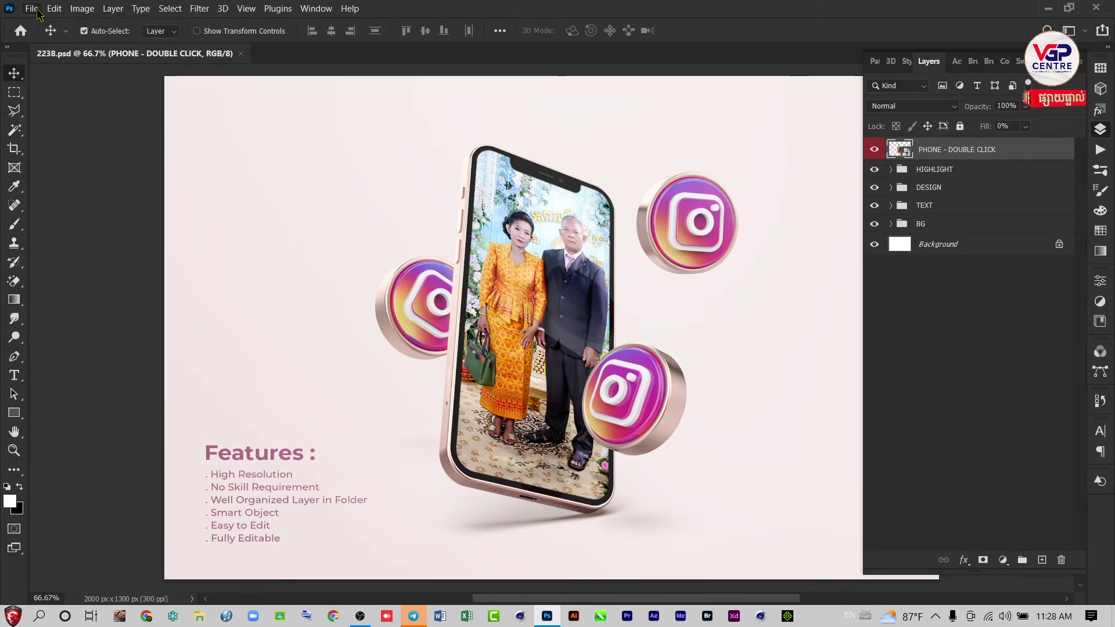
click(32, 10)
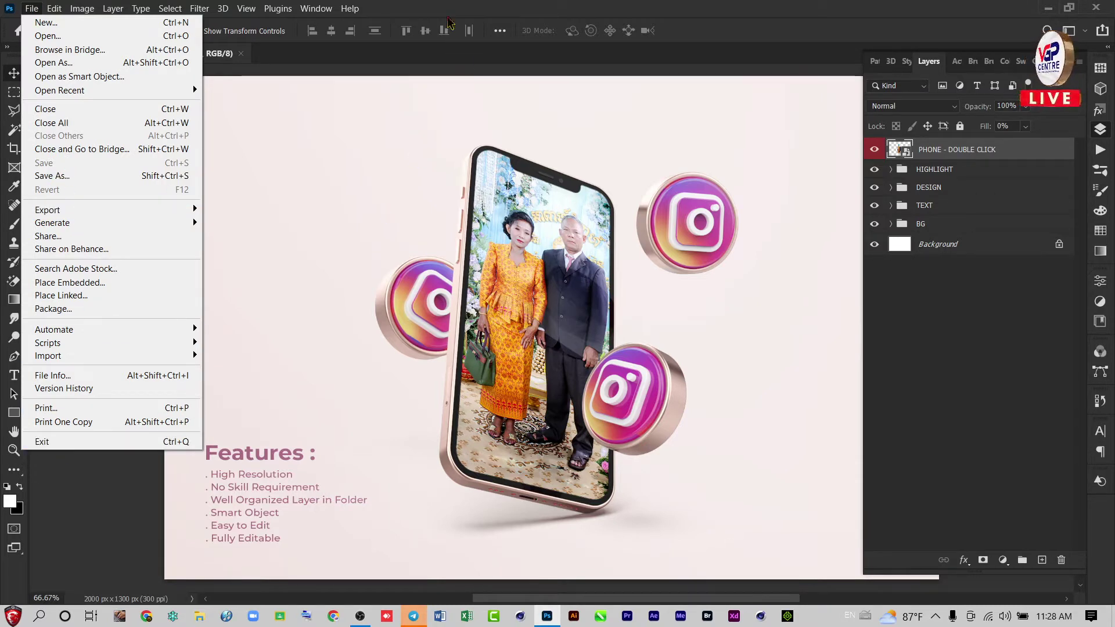
key(Escape)
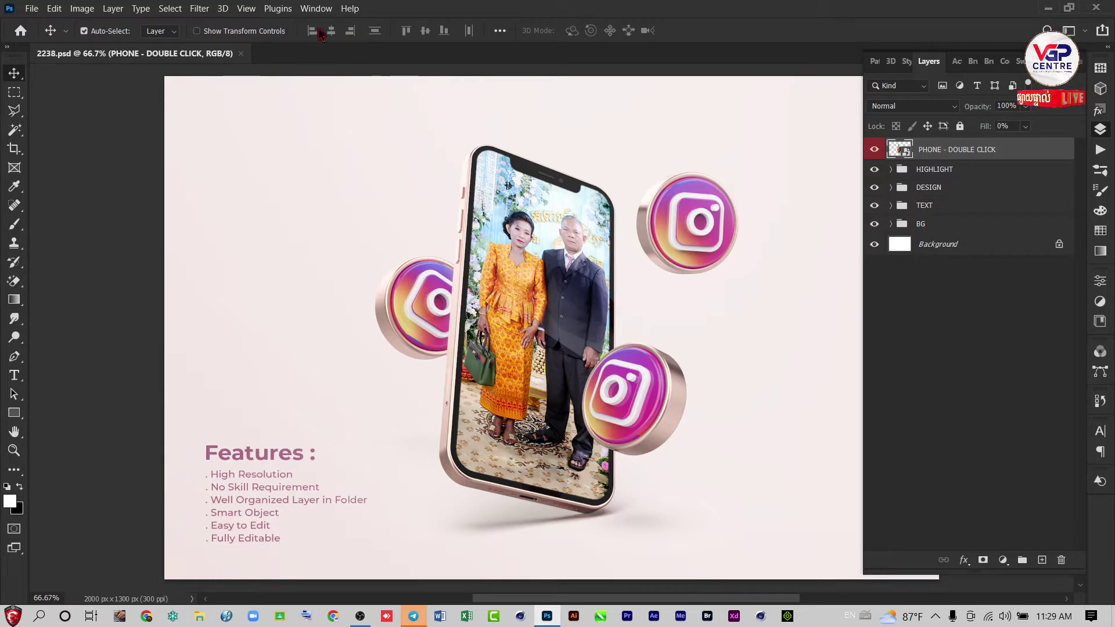
Step: Hide and restore the Options bar, then hide and restore the Tools panel
click(316, 8)
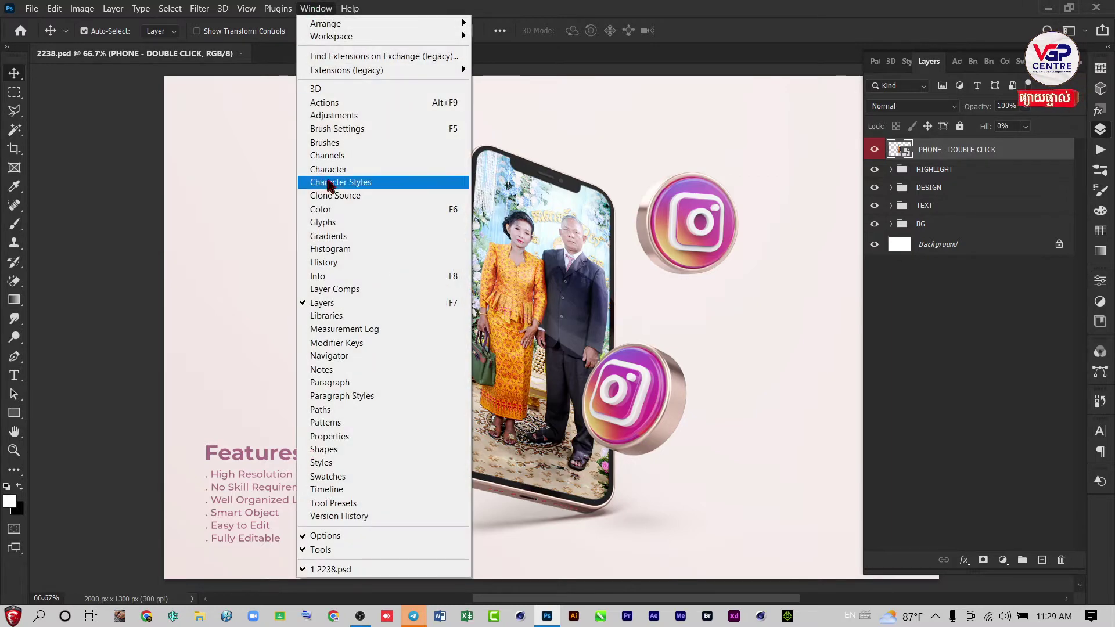
click(317, 538)
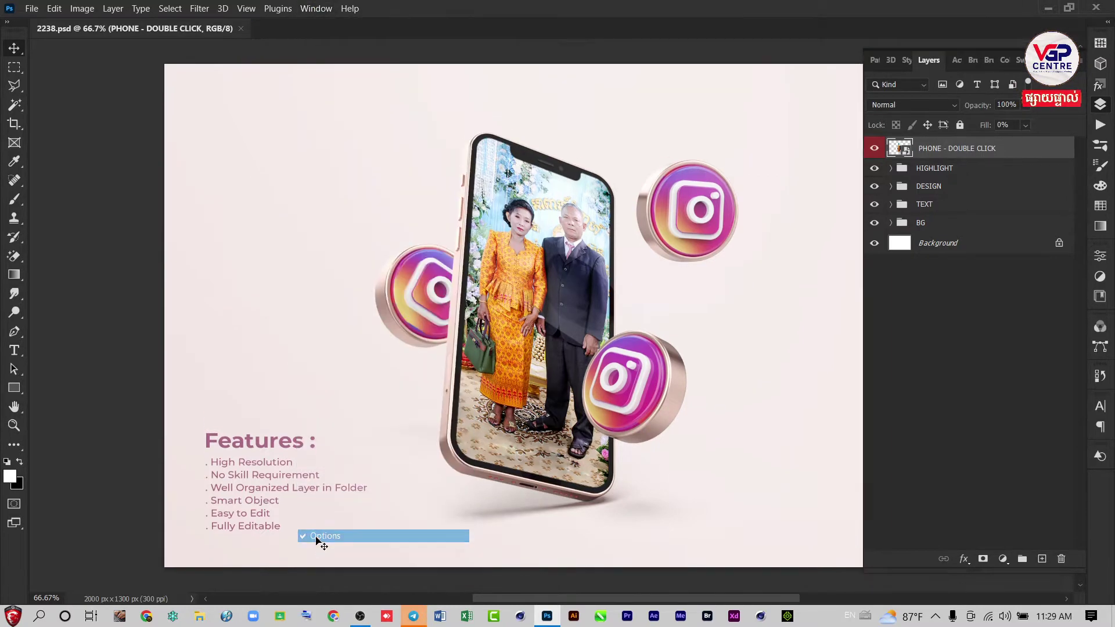
click(315, 8)
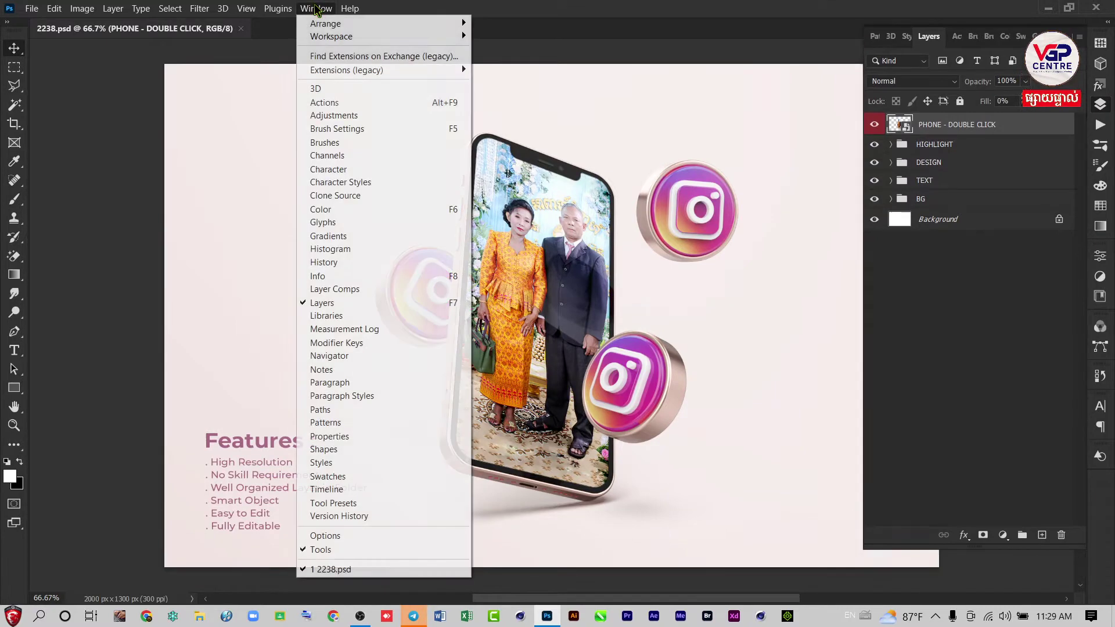
click(317, 536)
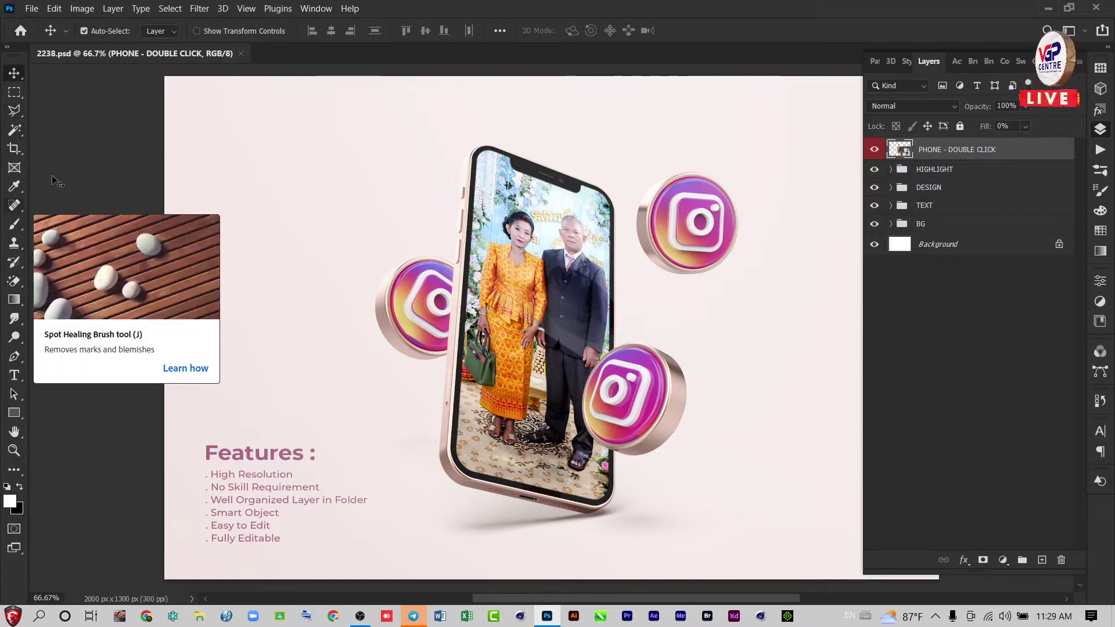
click(316, 8)
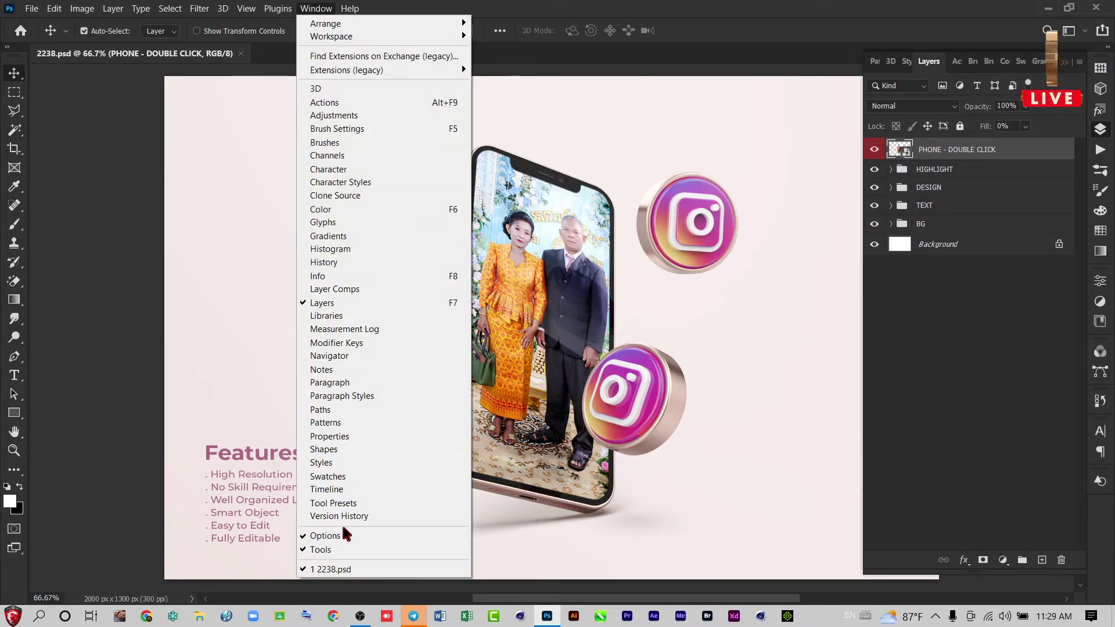
click(321, 549)
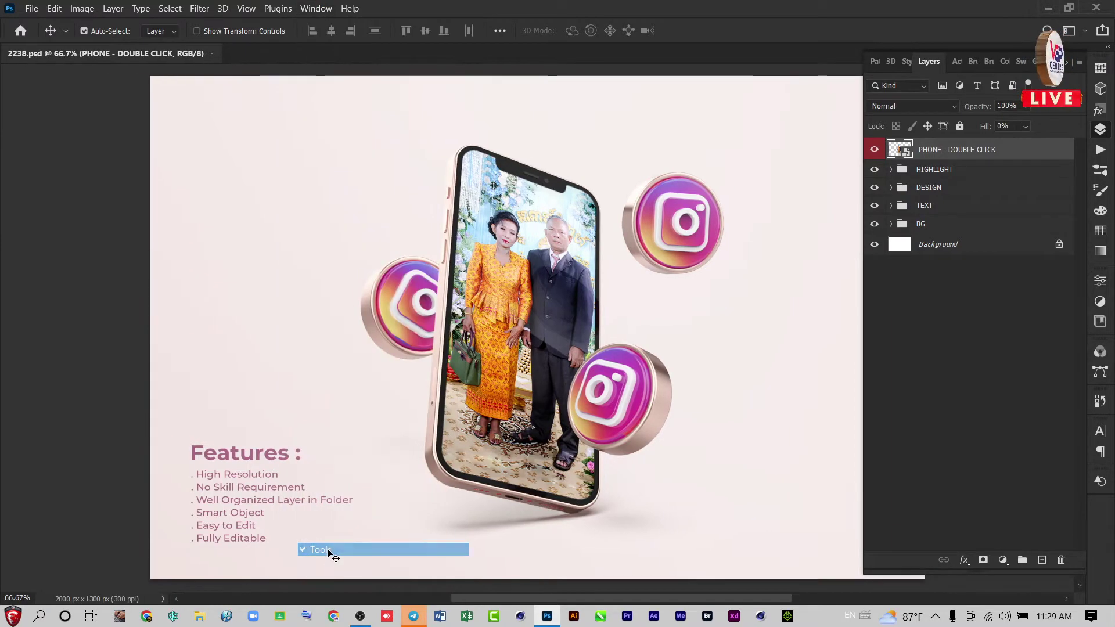
click(316, 8)
click(321, 549)
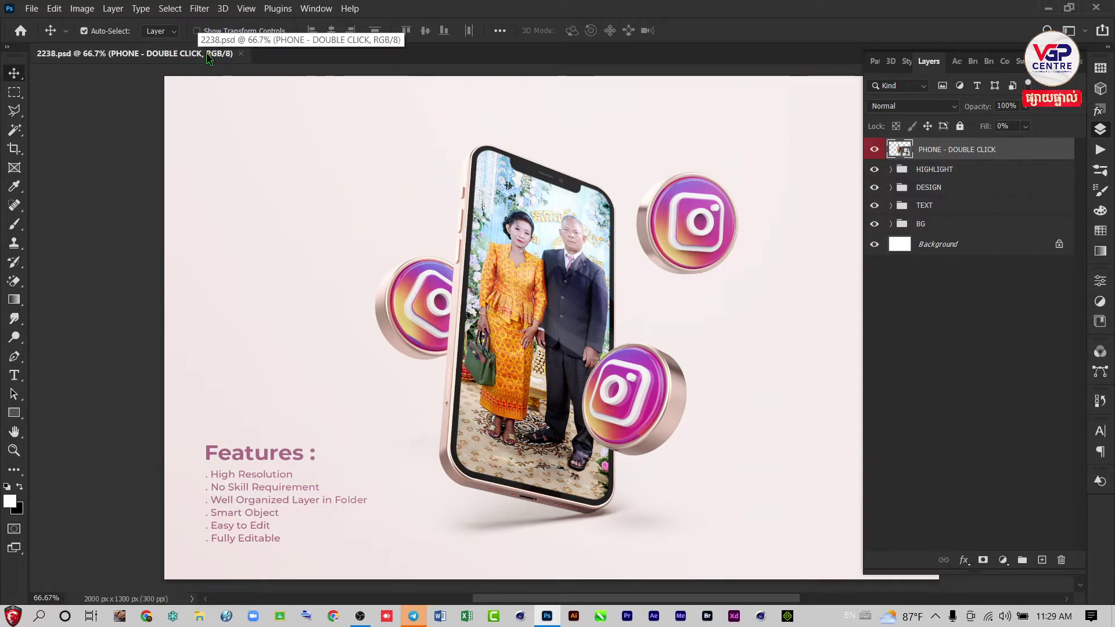
Step: Create a blank 1080 x 1350 px document, Untitled-1, then switch back to 2238.psd
click(32, 8)
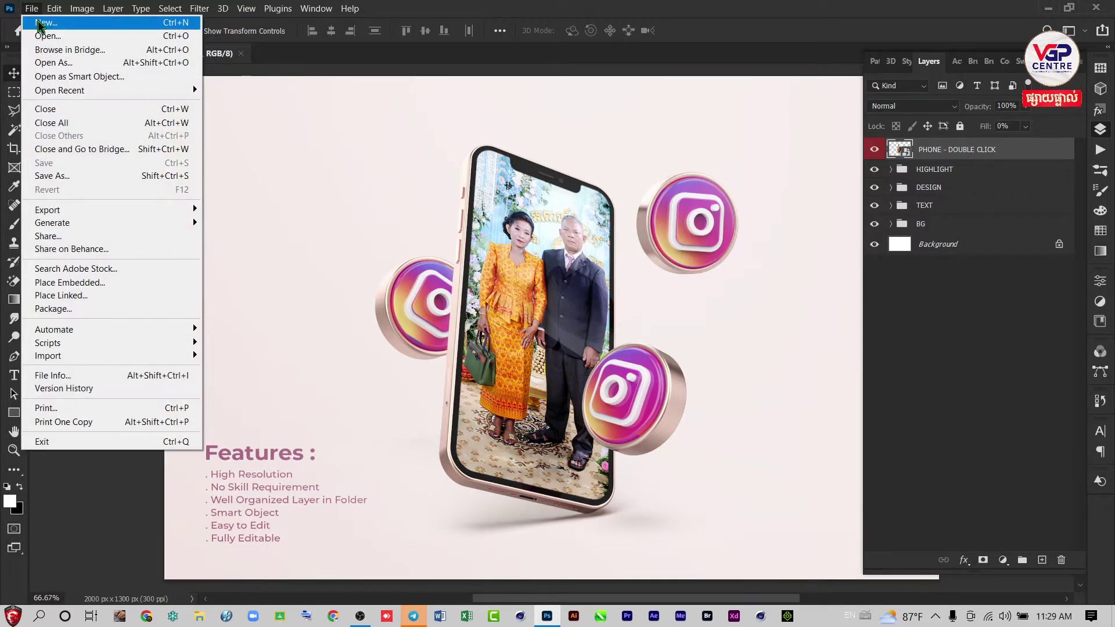
click(38, 23)
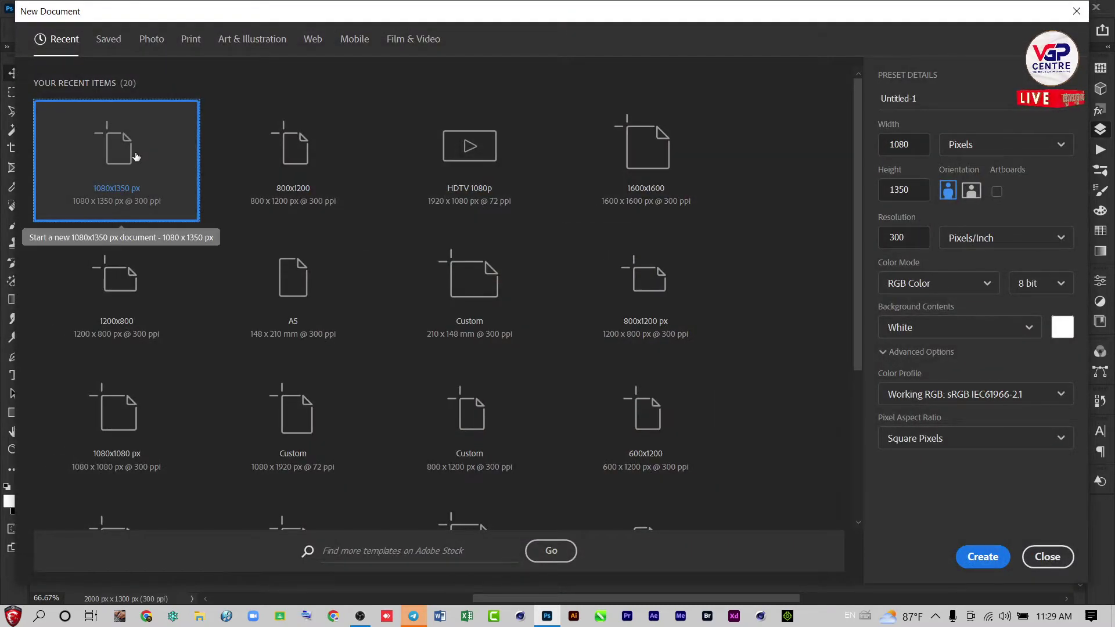
double_click(136, 157)
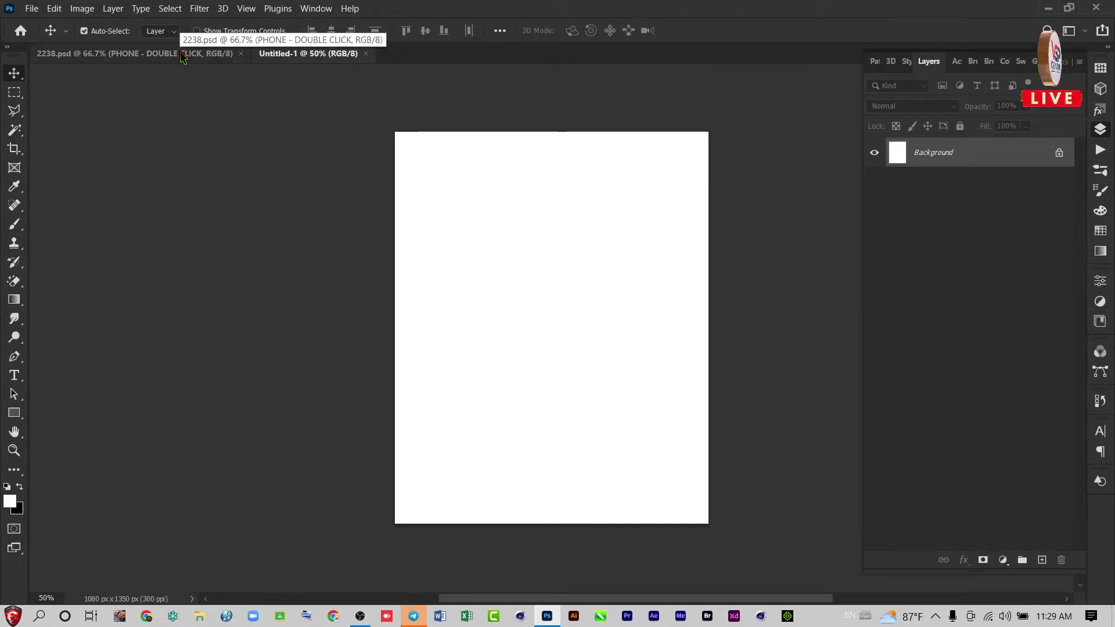
click(147, 51)
scroll(606, 326, up, 2)
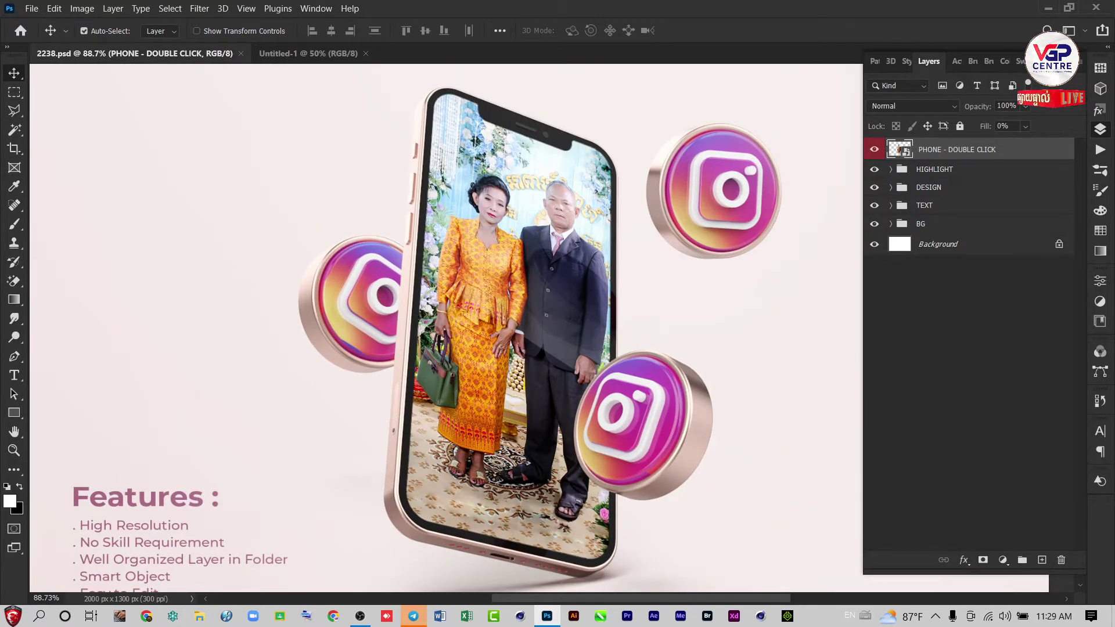
Step: Collapse, re-expand and toggle the Layers panel off and on, then zoom out to the whole mockup
key(F7)
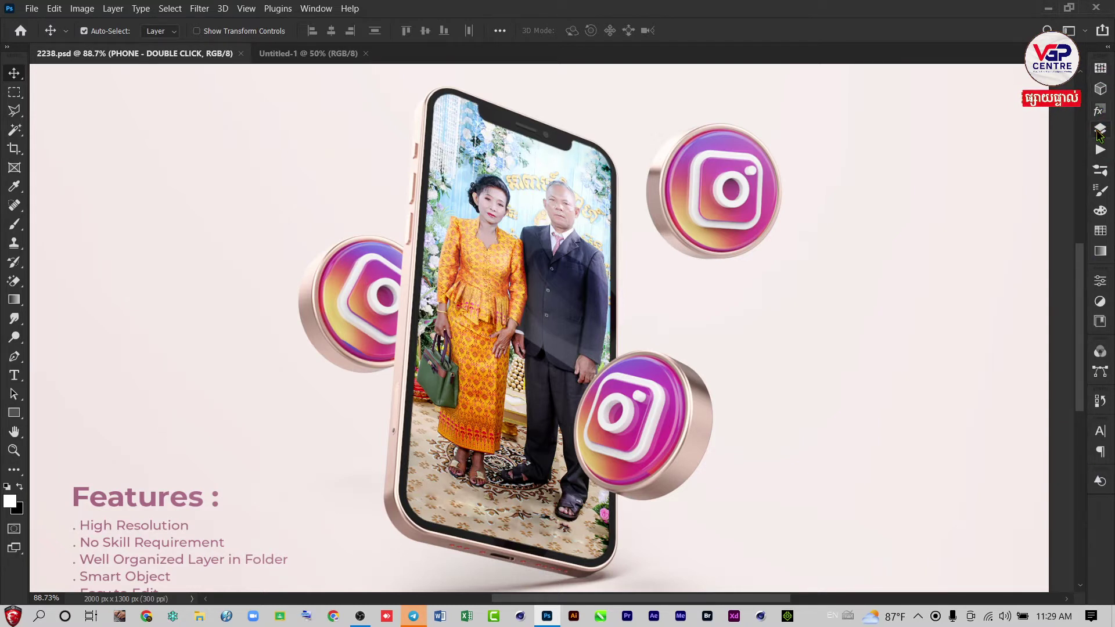
click(1100, 129)
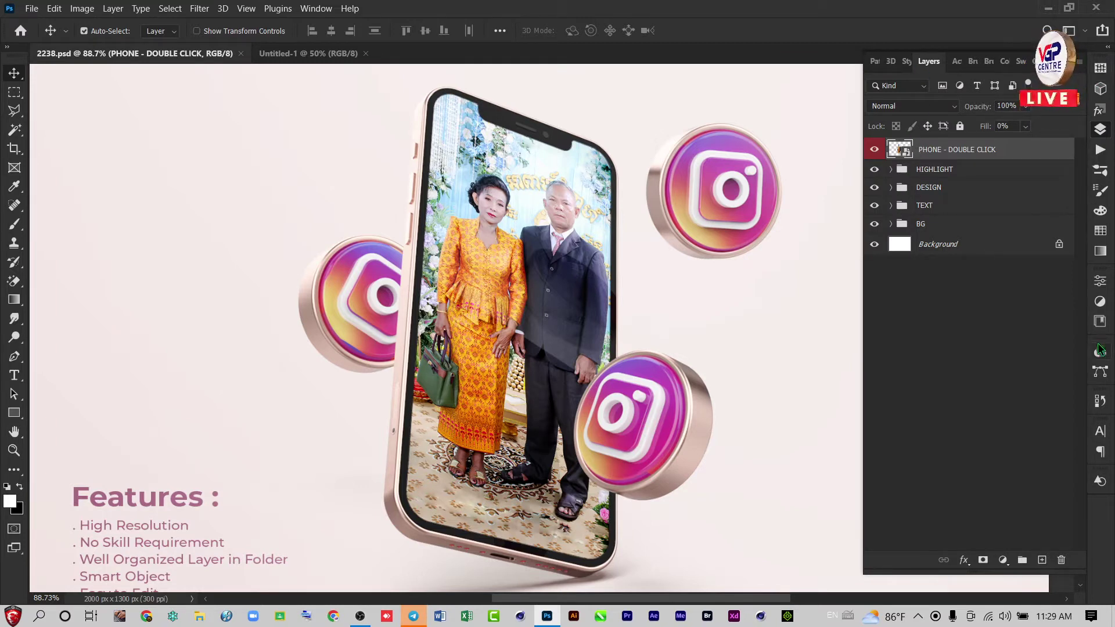
click(323, 9)
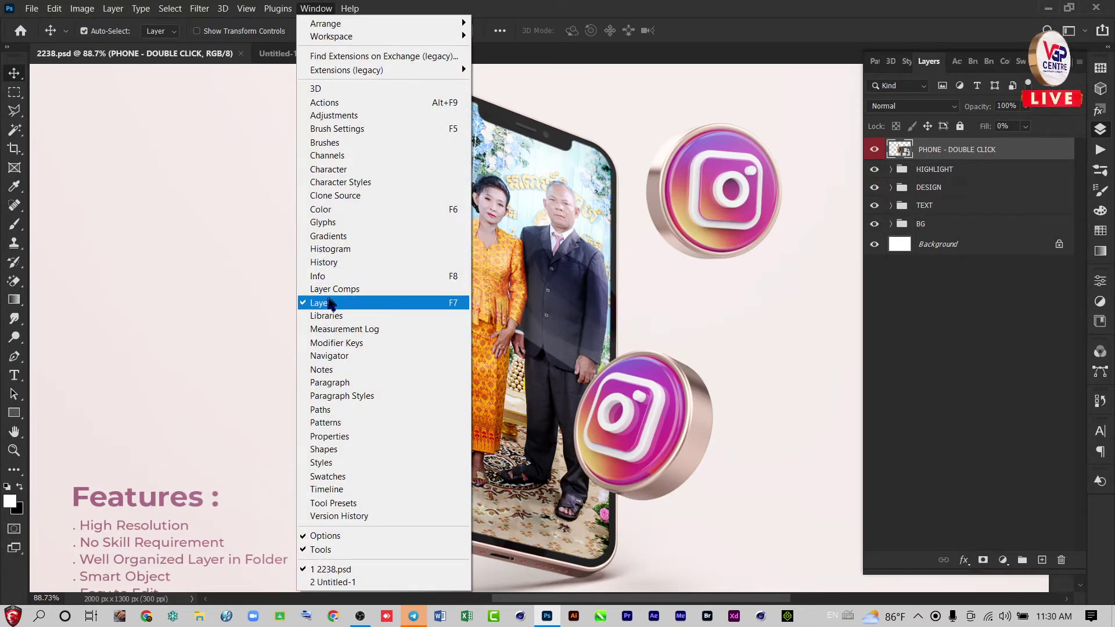
click(303, 305)
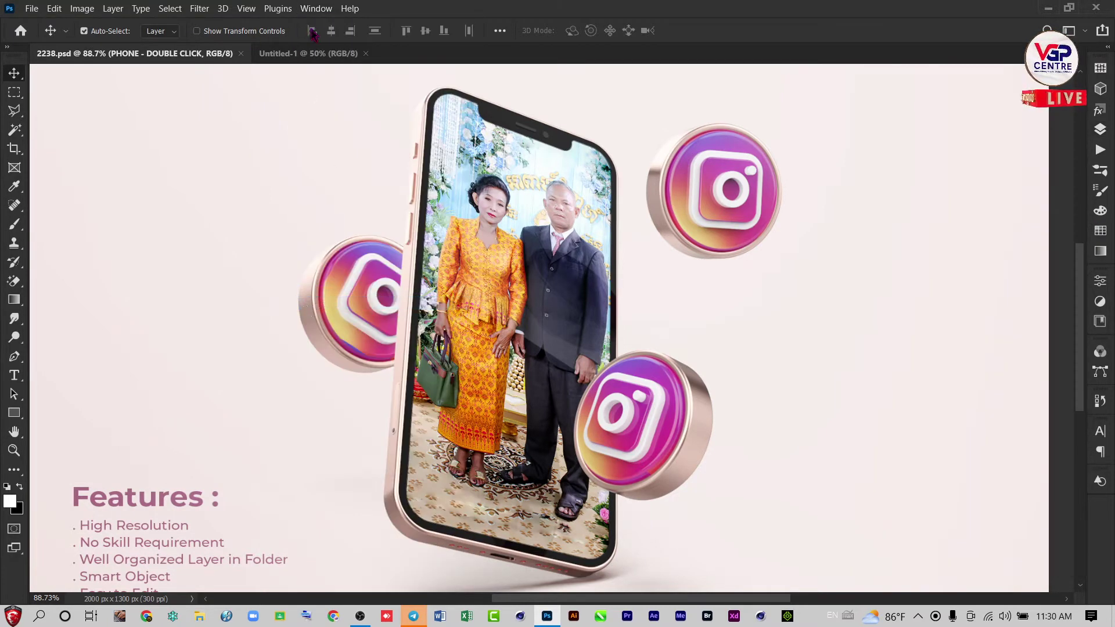
click(316, 8)
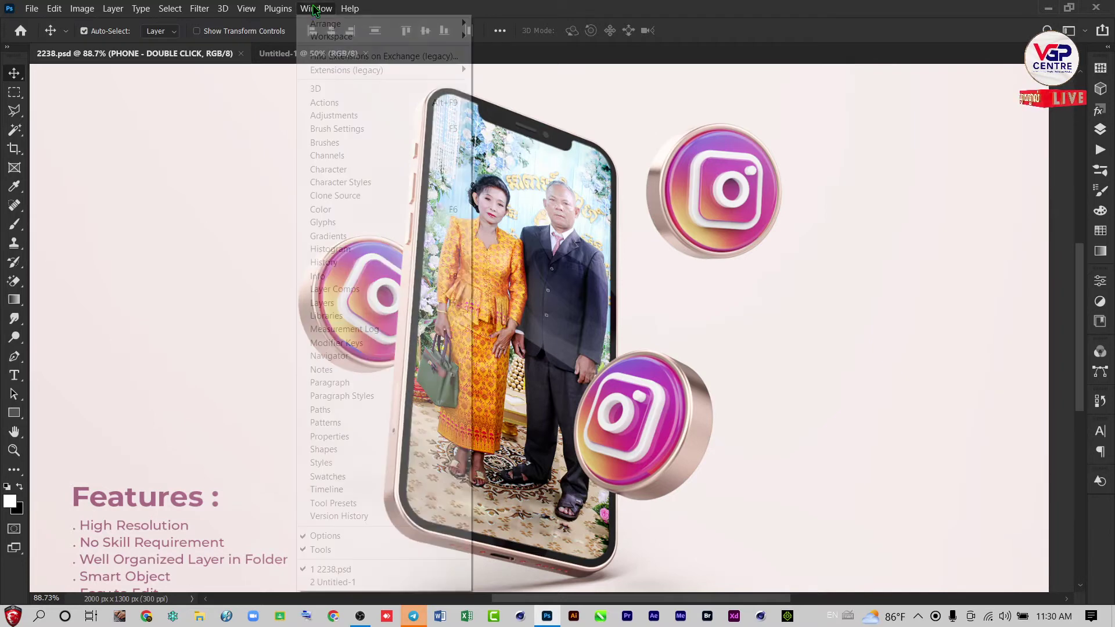
click(317, 305)
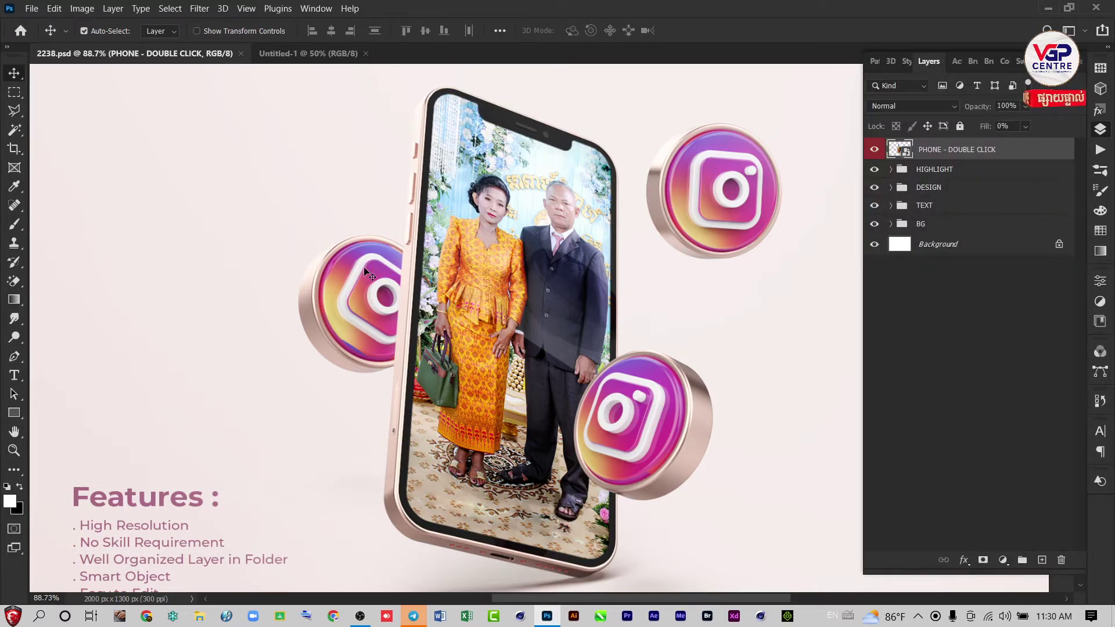
scroll(367, 271, down, 5)
scroll(724, 174, up, 1)
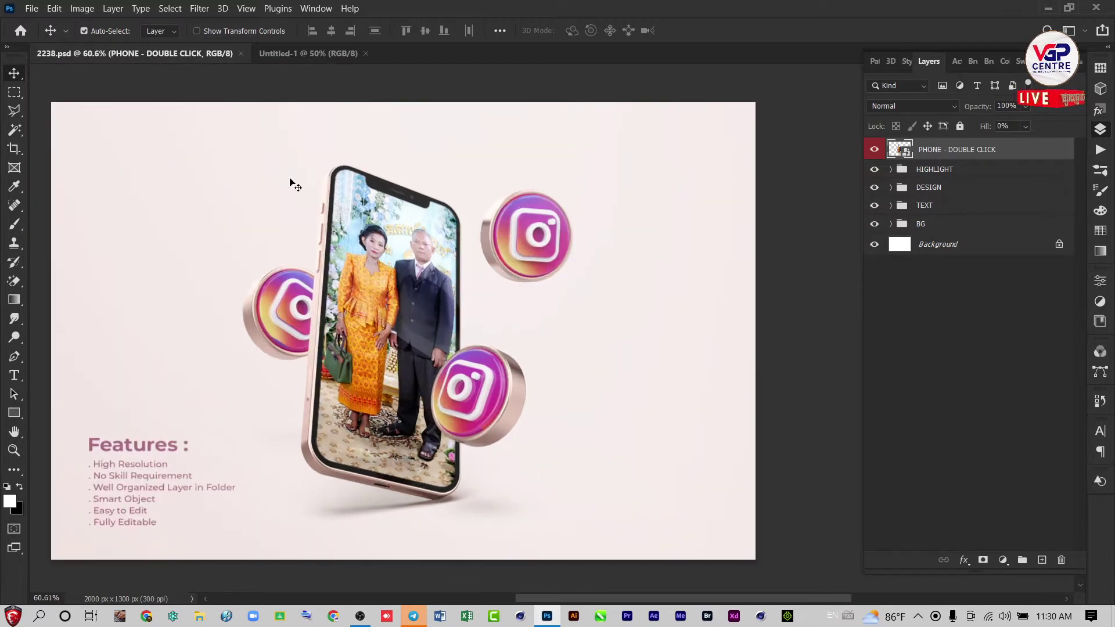
scroll(79, 187, down, 1)
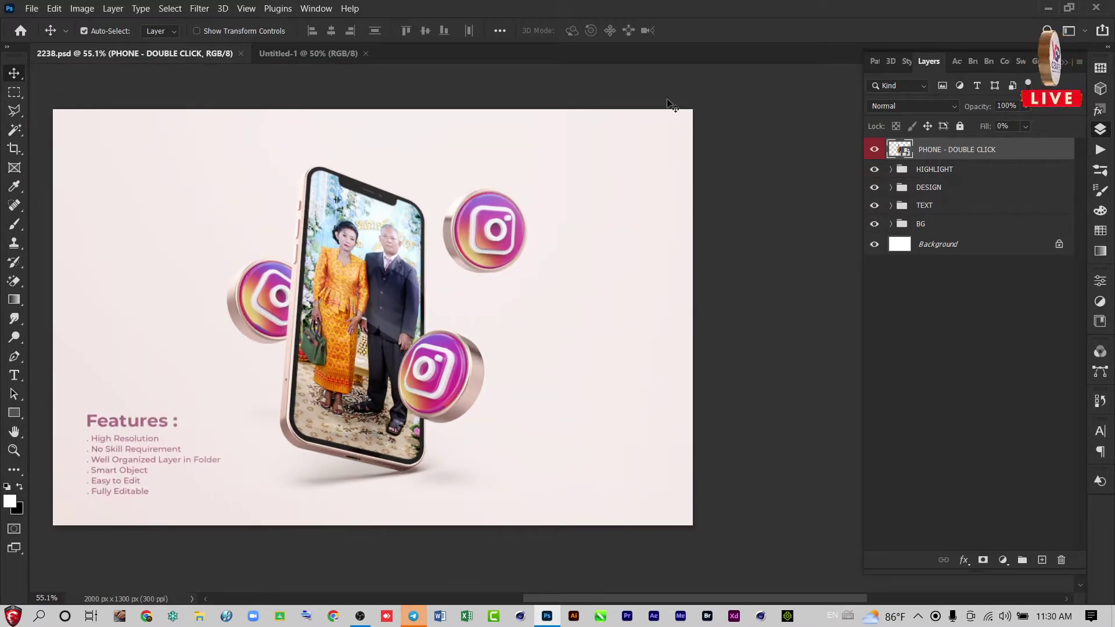
right_click(13, 73)
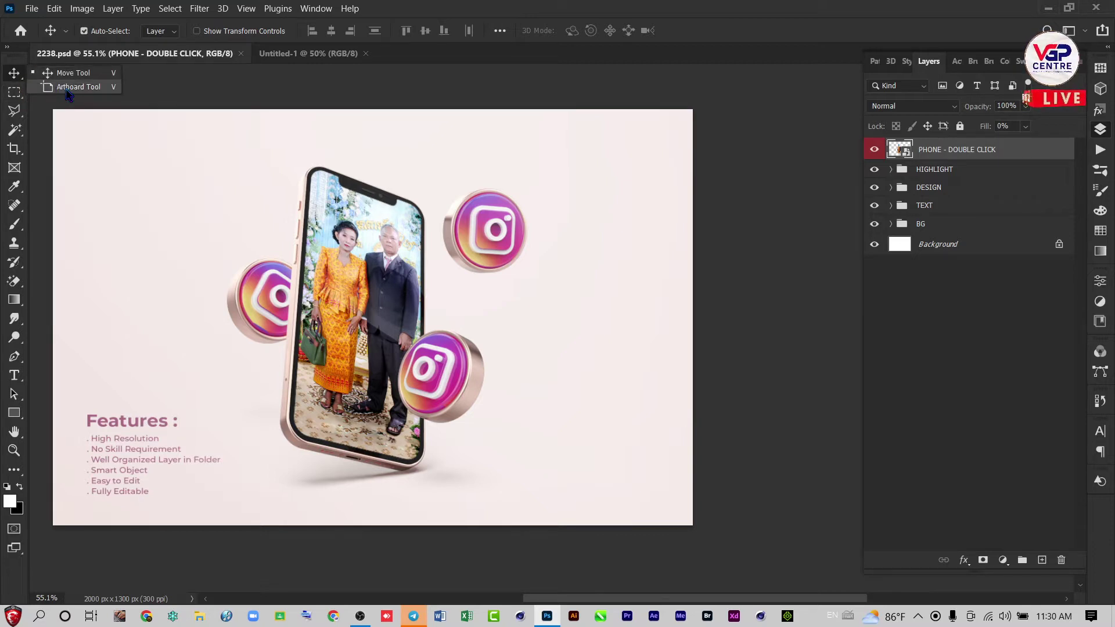
click(69, 87)
scroll(586, 251, down, 1)
scroll(588, 250, down, 1)
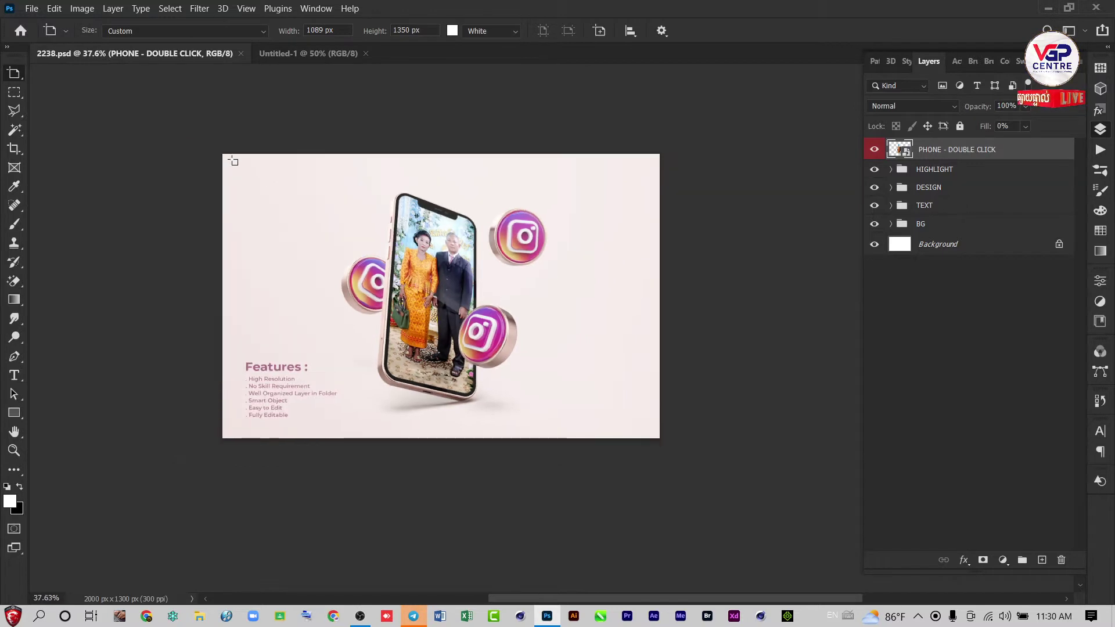
drag(221, 153, 658, 439)
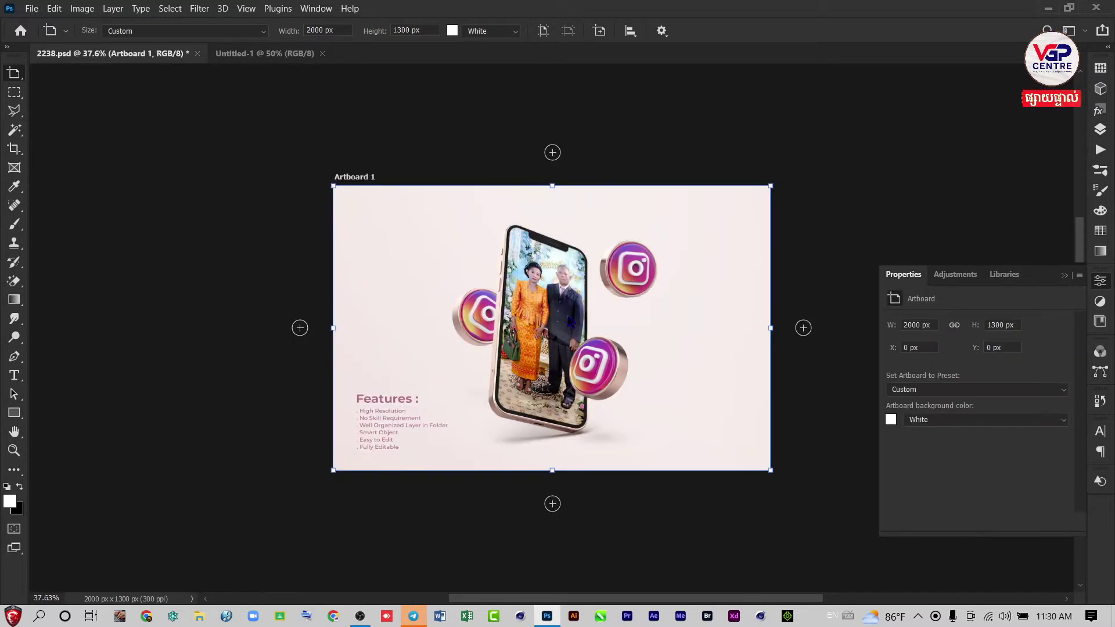
click(552, 155)
scroll(424, 198, up, 5)
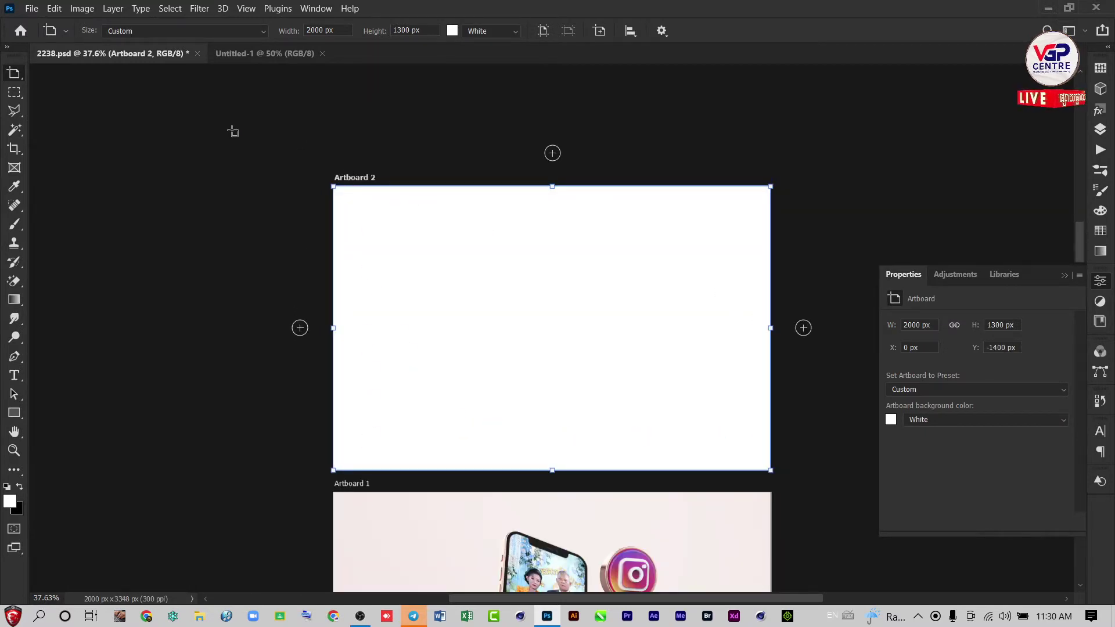
key(ctrl+z)
key(ctrl+z)
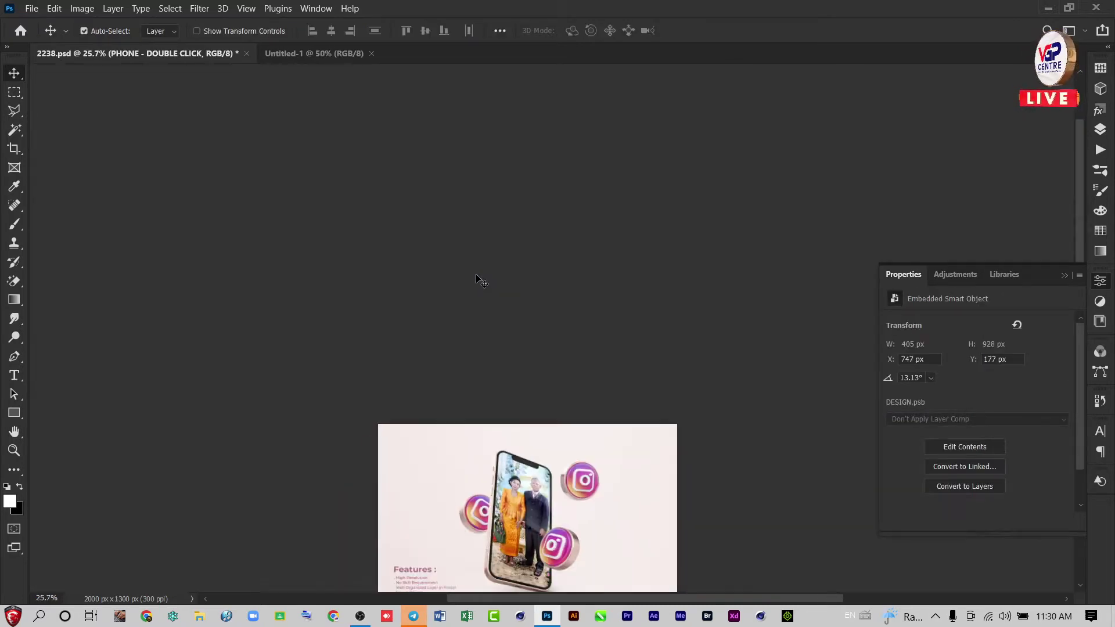
key(ctrl+0)
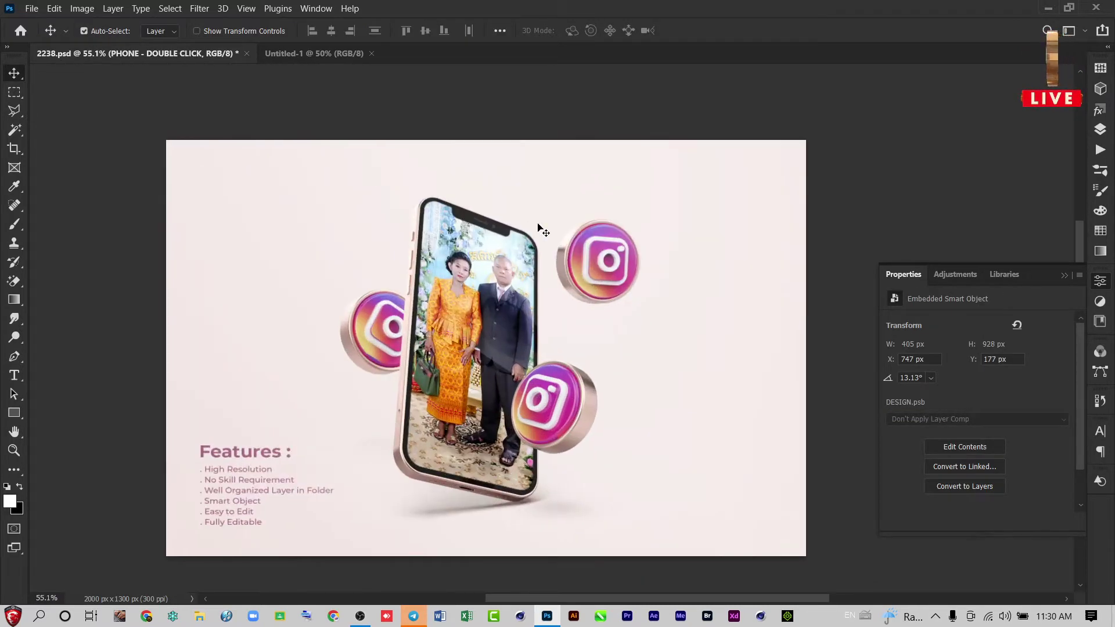
Step: Resample the image to 20 cm wide, giving 2362 x 1300 px at 300 ppi
click(1064, 275)
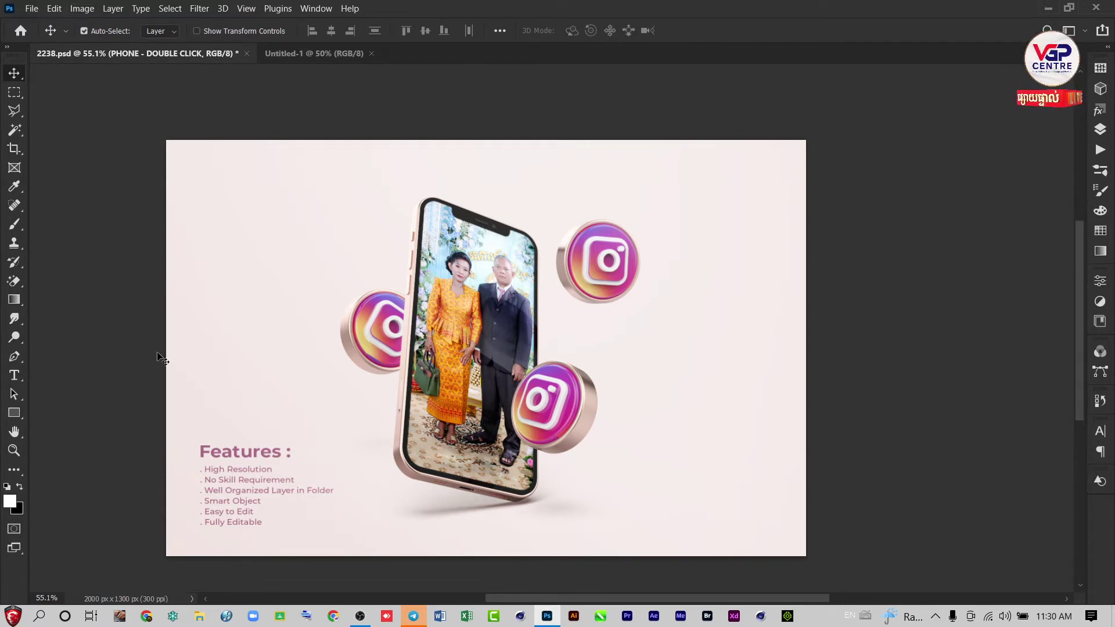
click(92, 9)
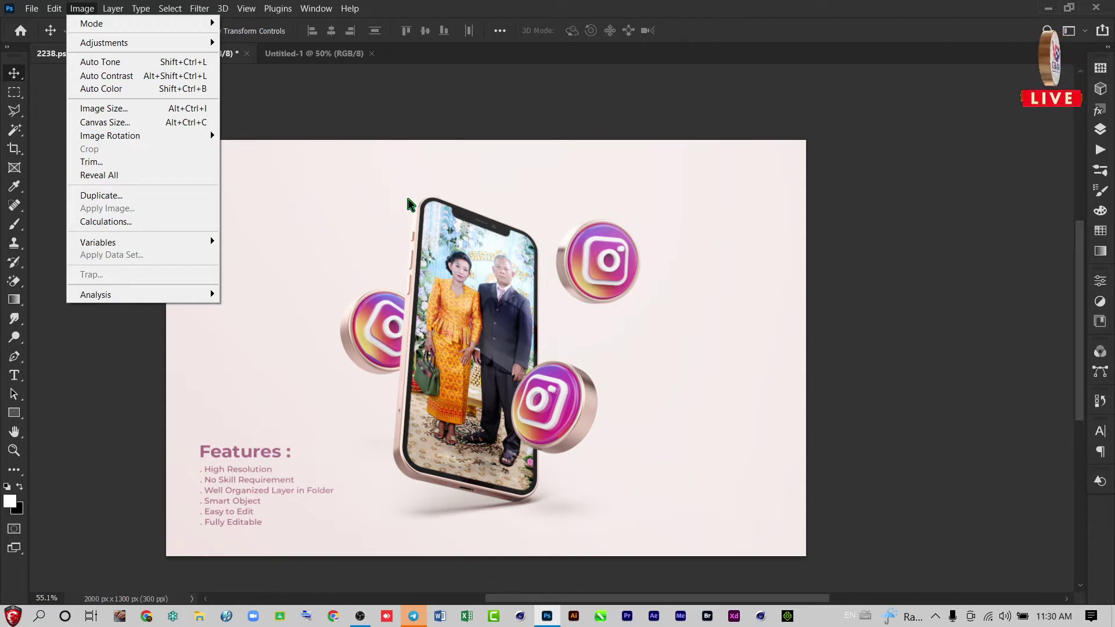
click(112, 110)
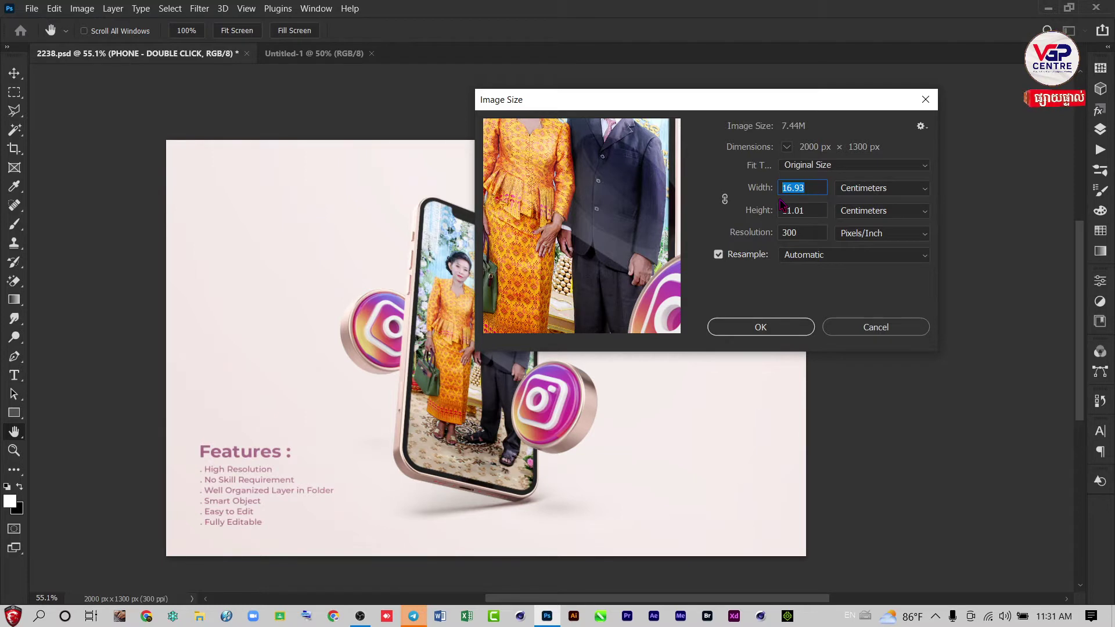
text(20)
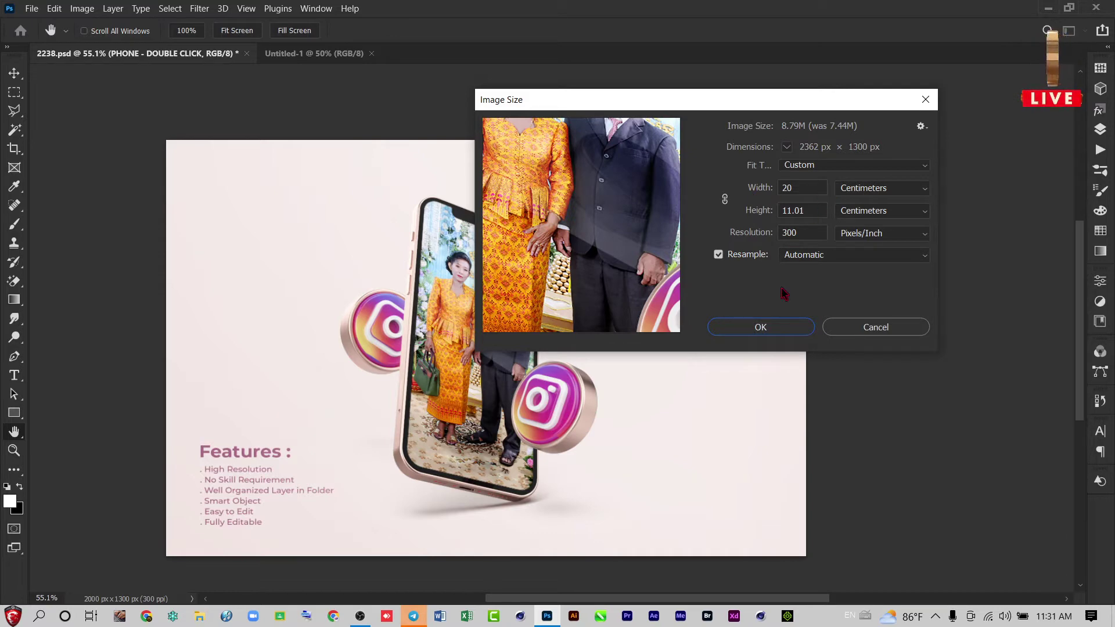
click(771, 329)
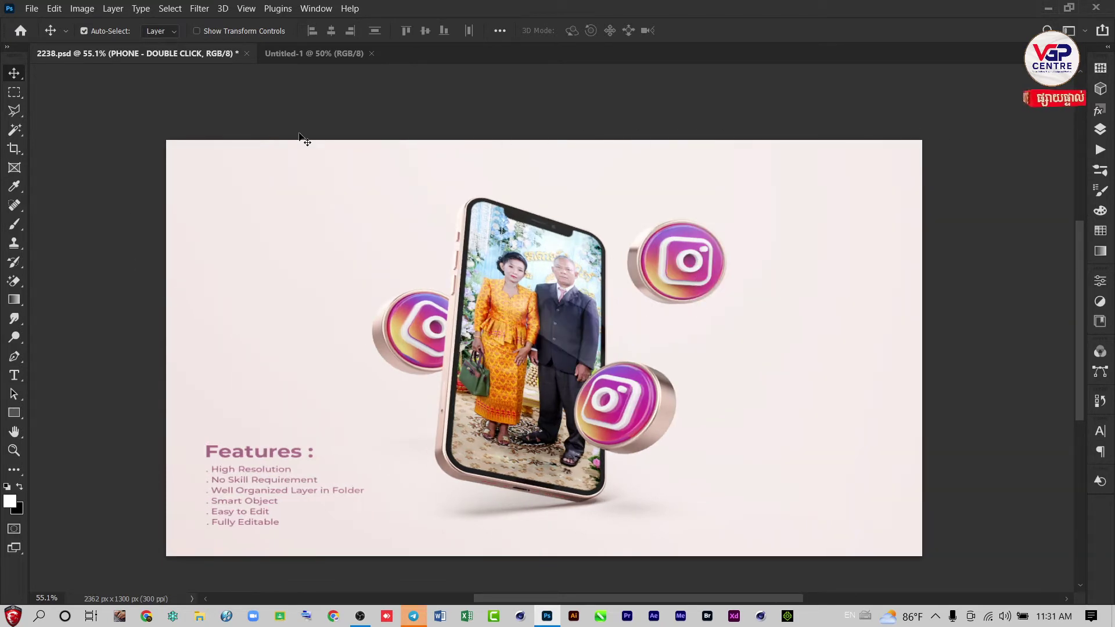
Step: Show the Layers panel, drag the phone artwork left, and revert the image to 2000 x 1300 px
click(1099, 129)
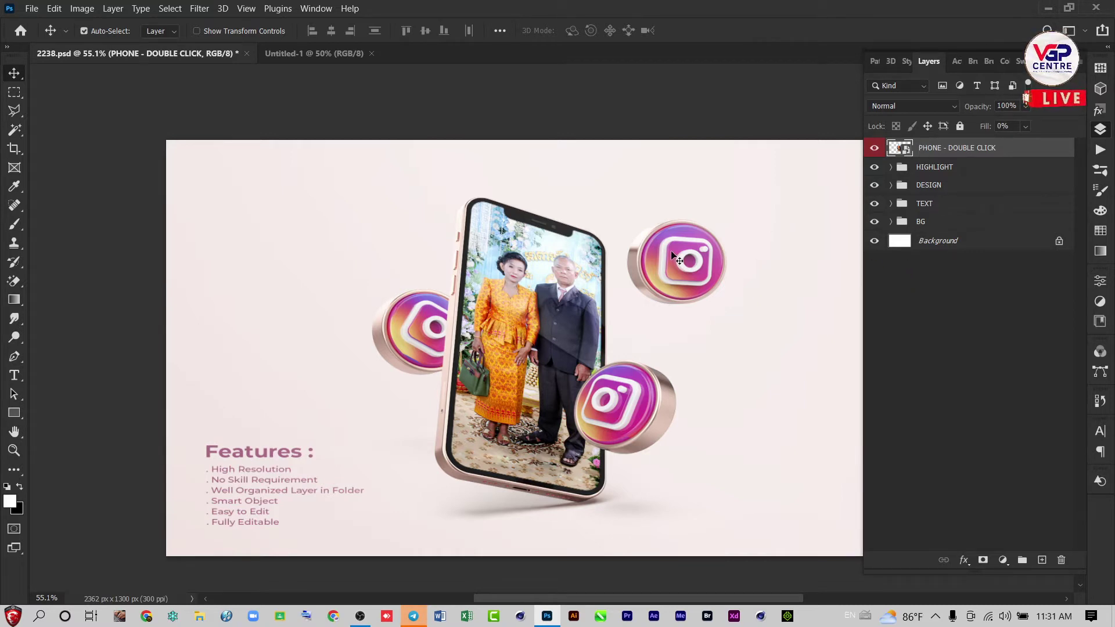
drag(673, 257, 641, 267)
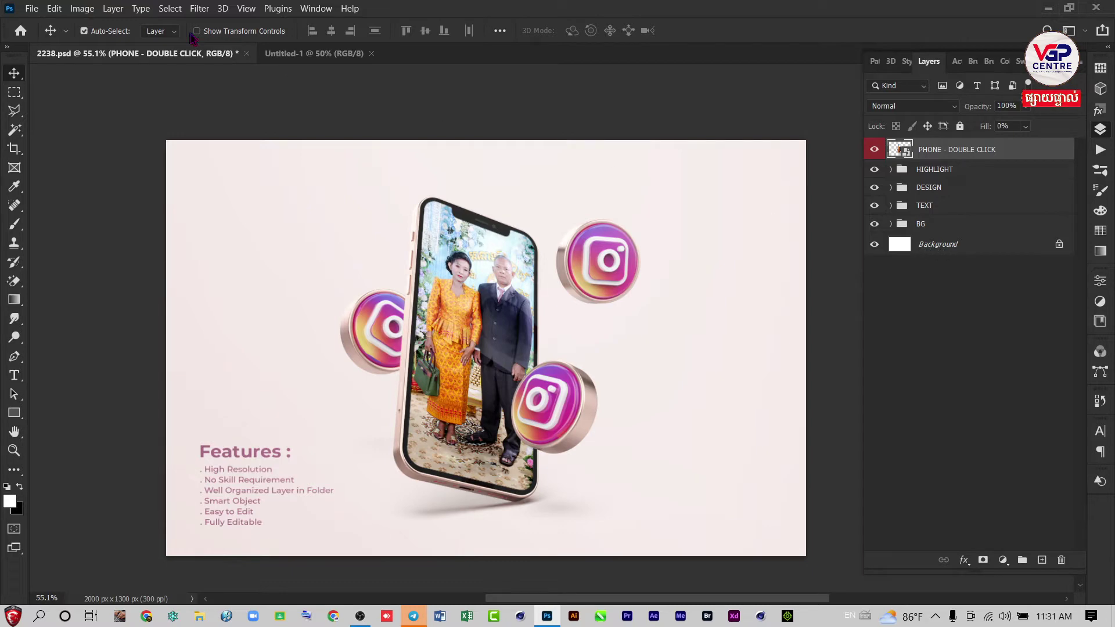
click(87, 9)
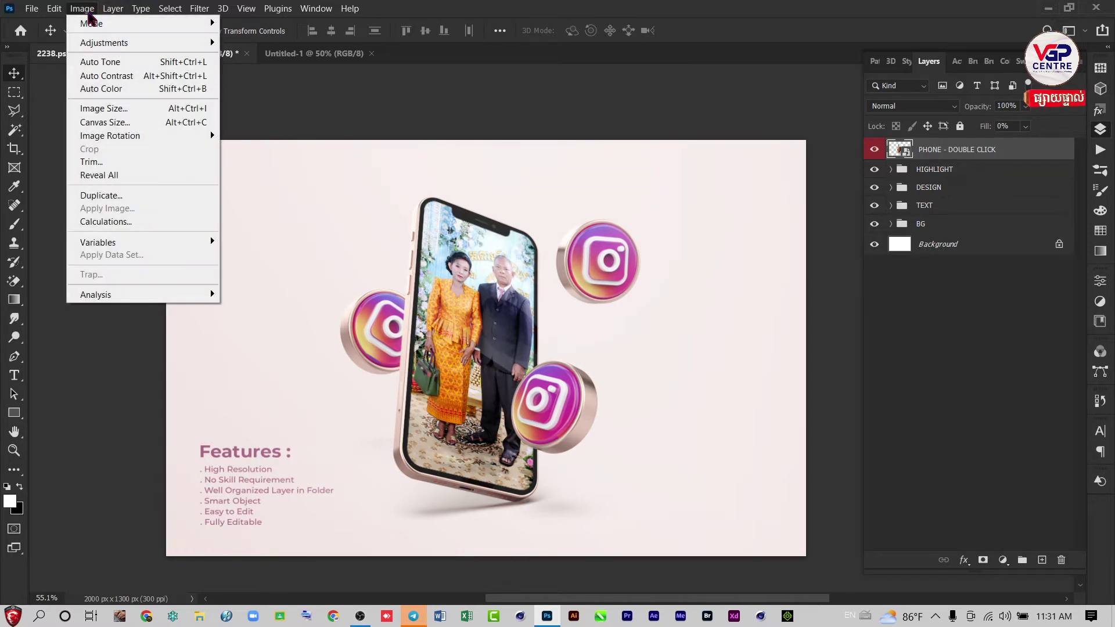
Step: Set the canvas width to 20 cm with a centre anchor, adding empty space at both sides
click(105, 123)
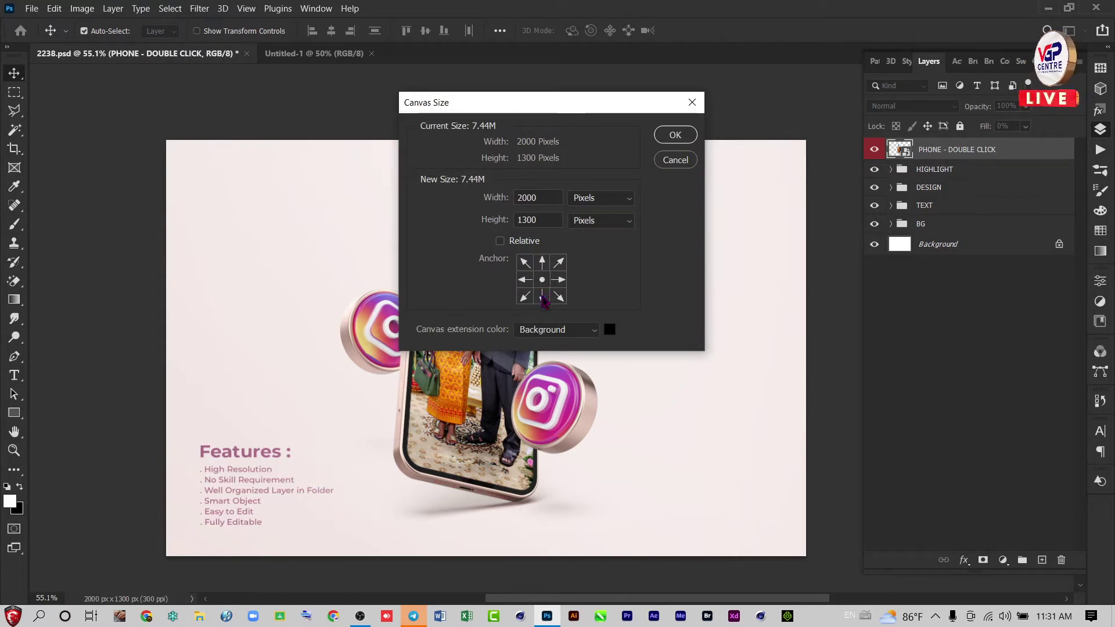
click(542, 297)
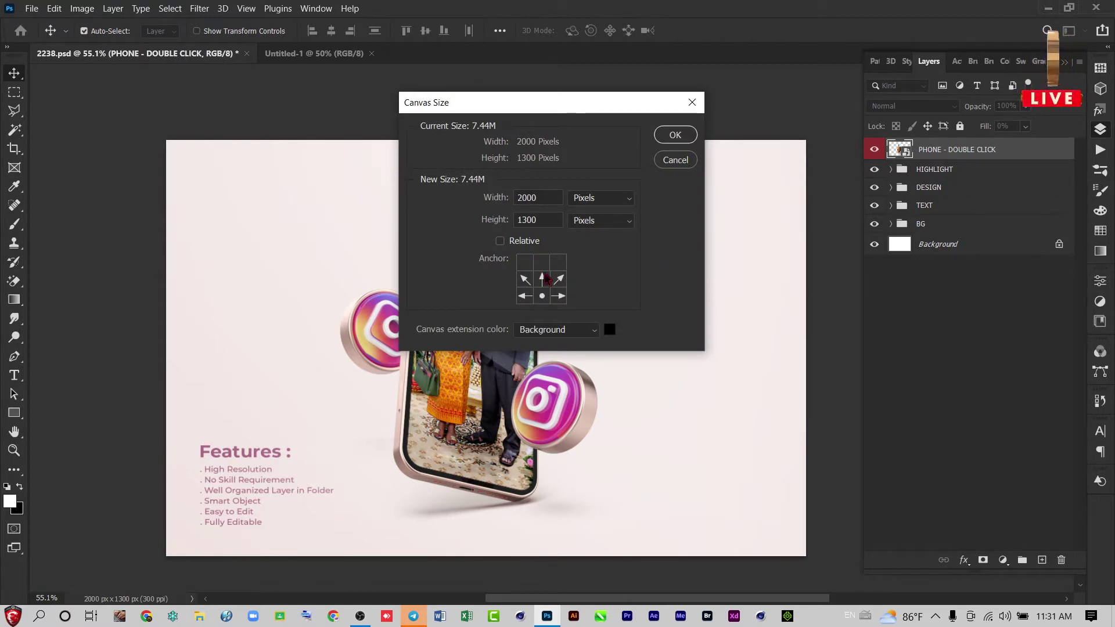
click(543, 280)
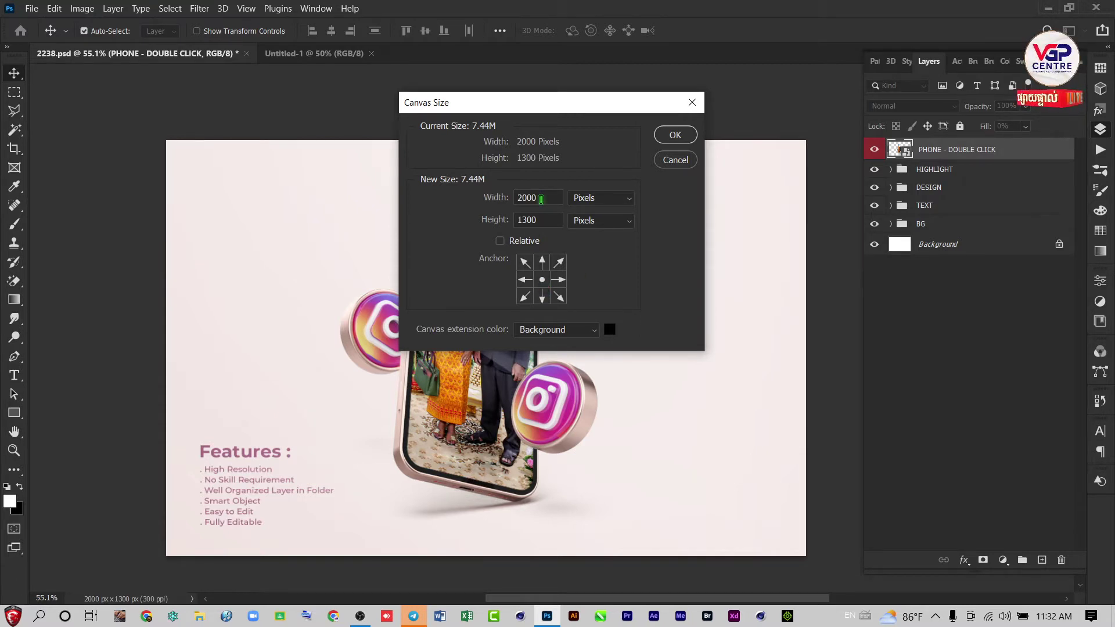
click(579, 200)
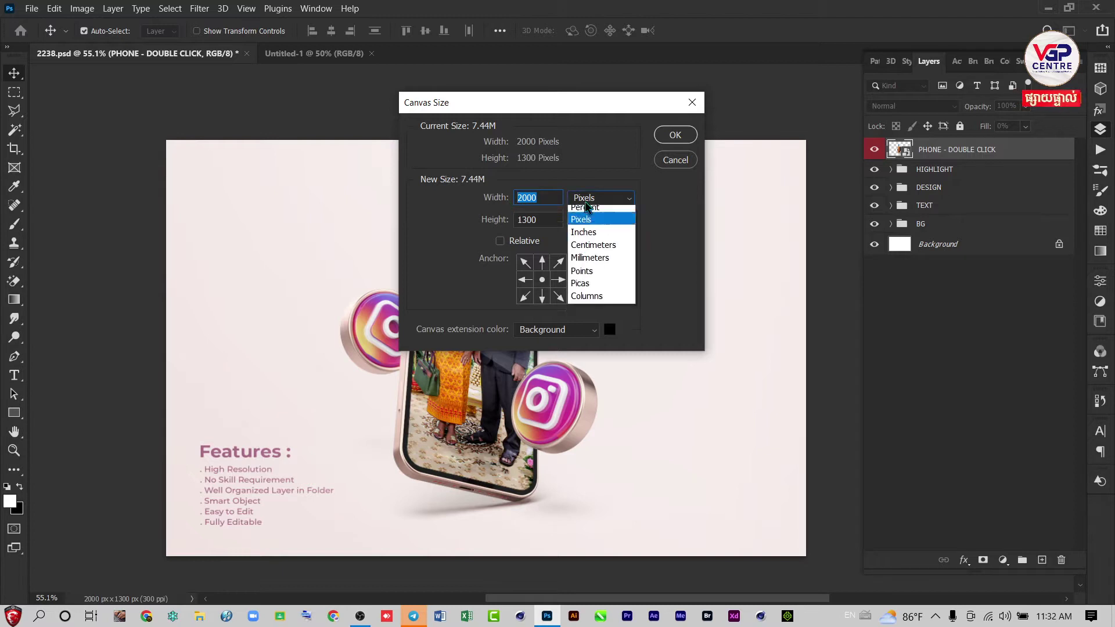
click(597, 249)
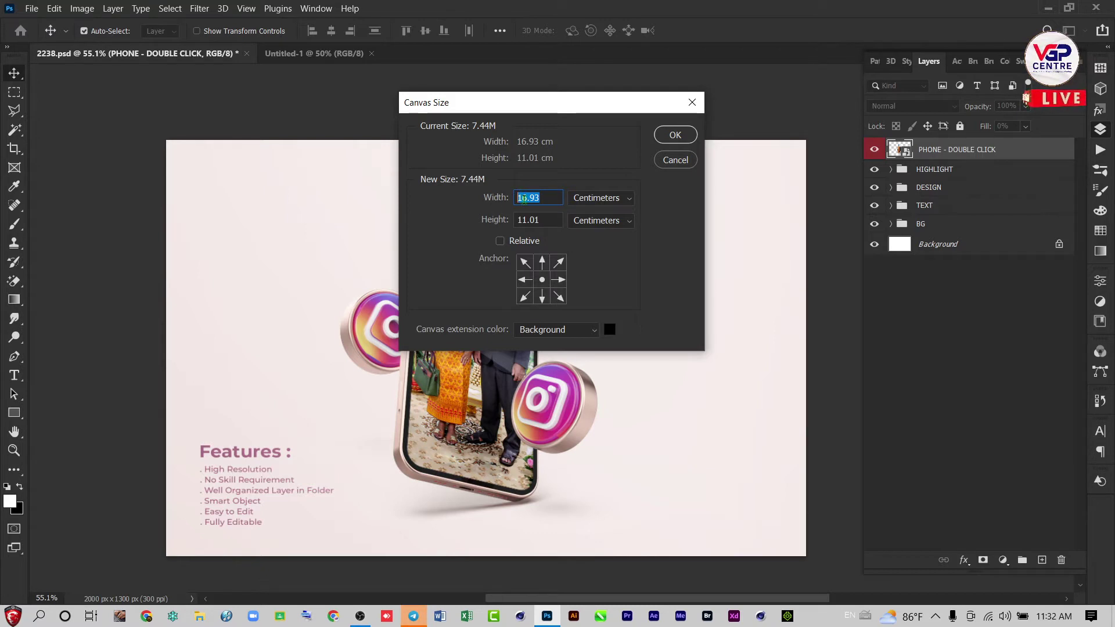
text(20)
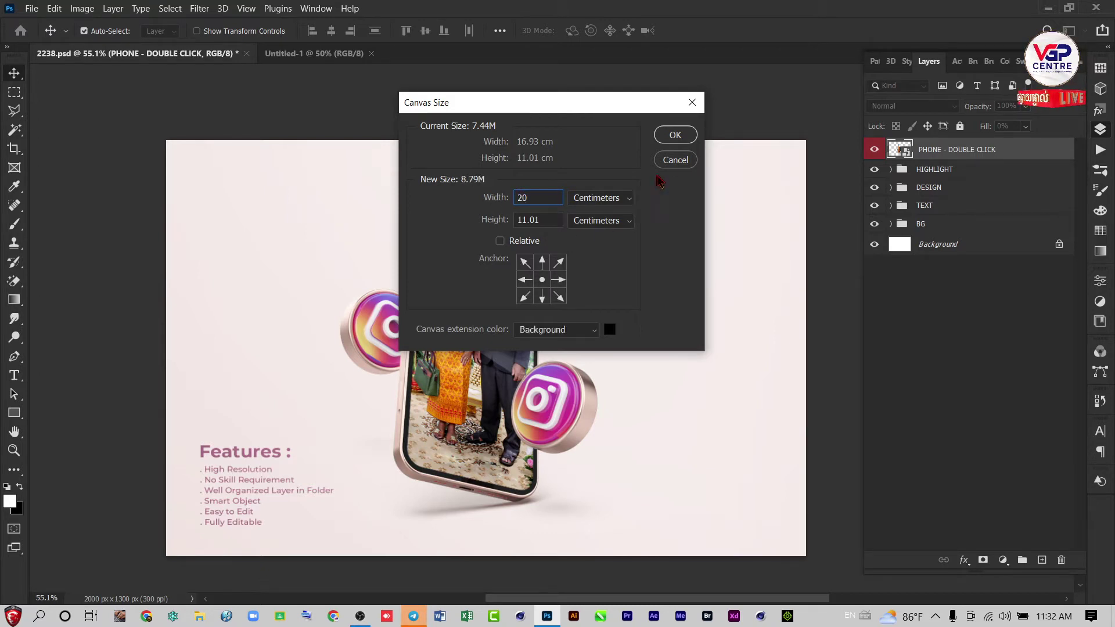
click(673, 137)
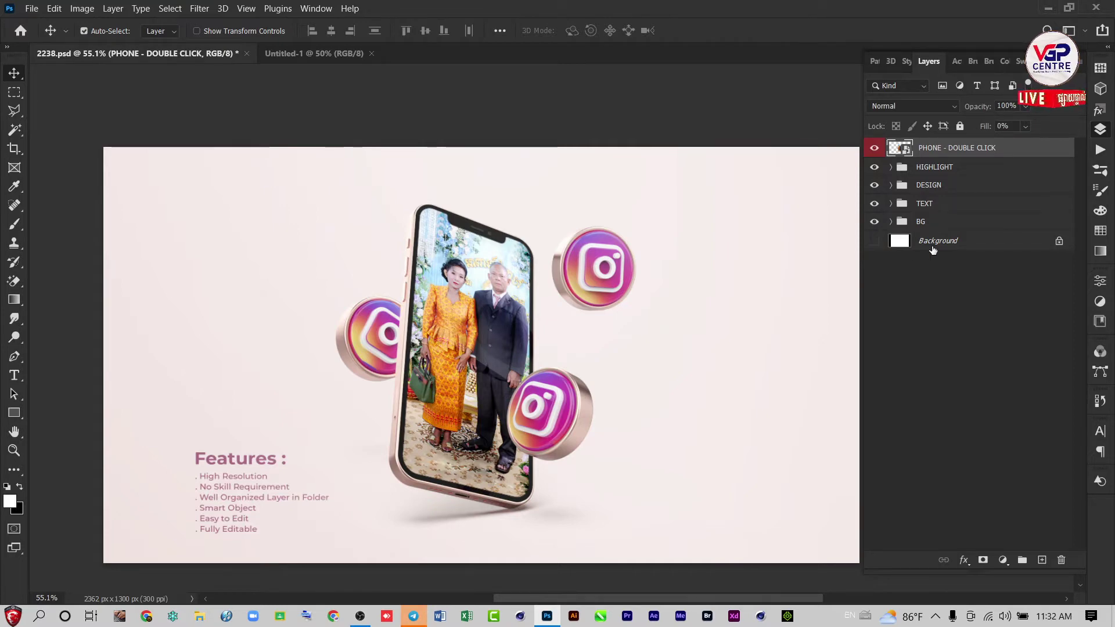
Step: Make all mockup layers, including Background, visible again and collapse the Layers panel
drag(873, 221, 876, 141)
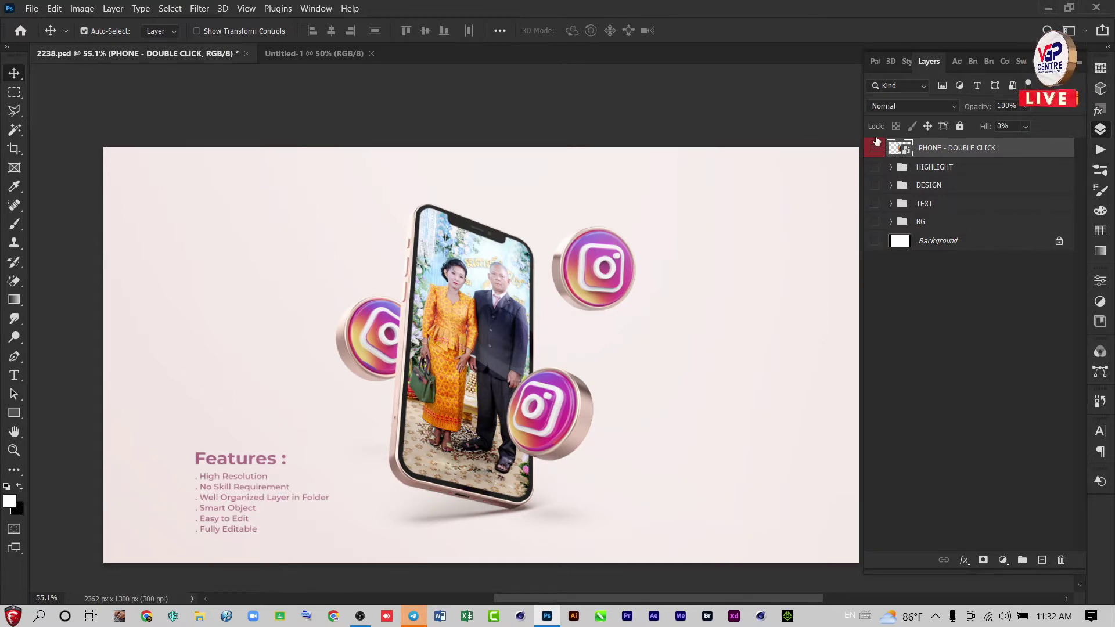
scroll(652, 308, down, 2)
scroll(667, 251, down, 2)
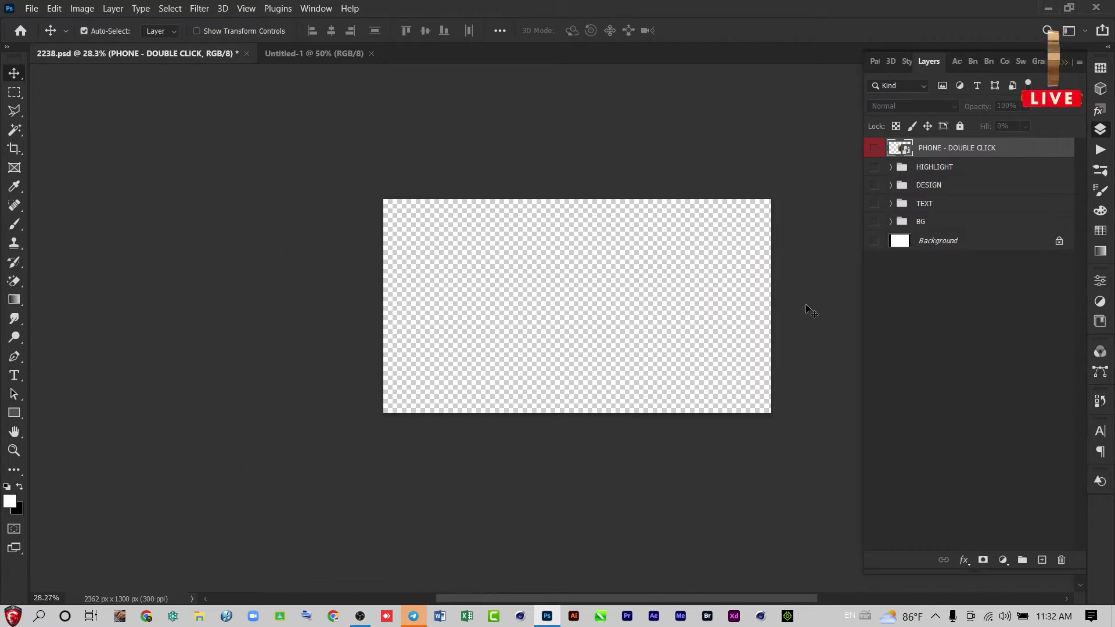
click(874, 241)
click(874, 242)
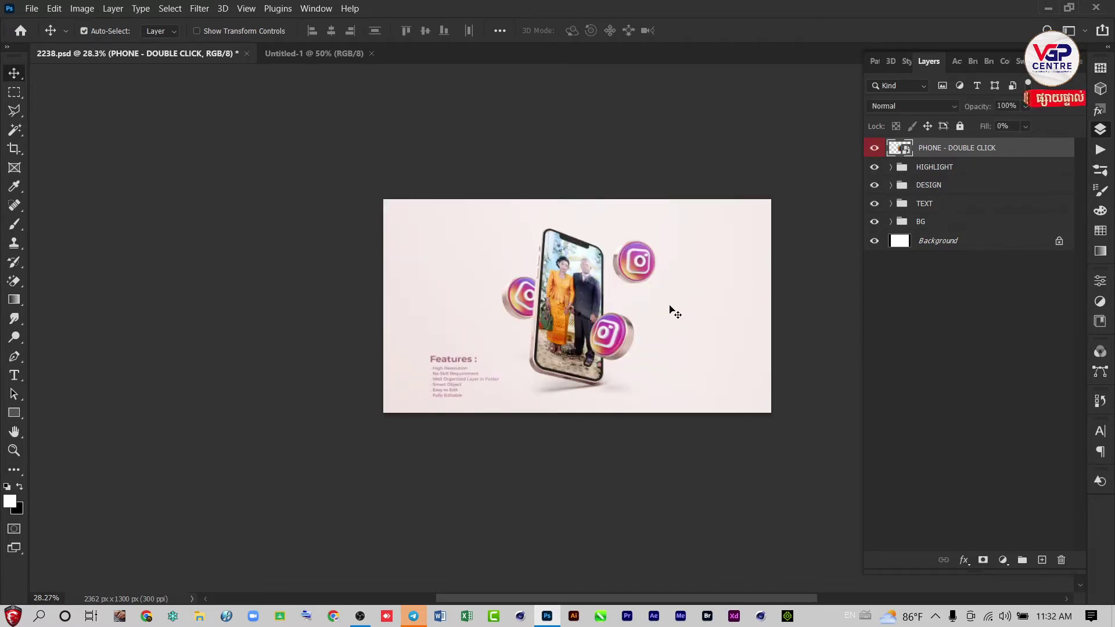
scroll(673, 312, up, 1)
scroll(672, 313, up, 1)
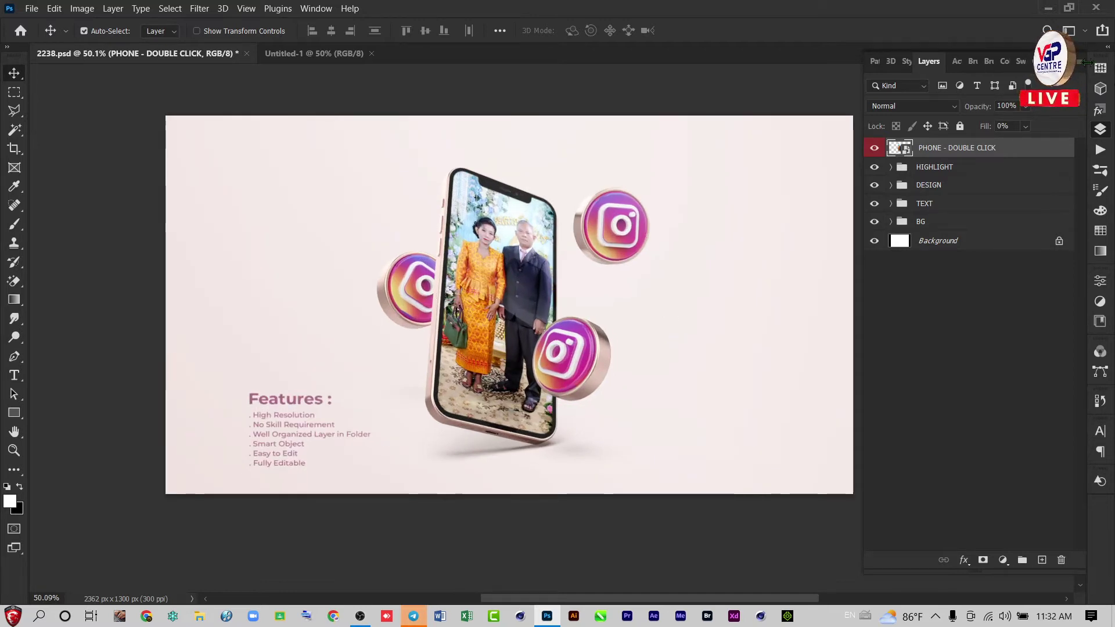
click(1100, 129)
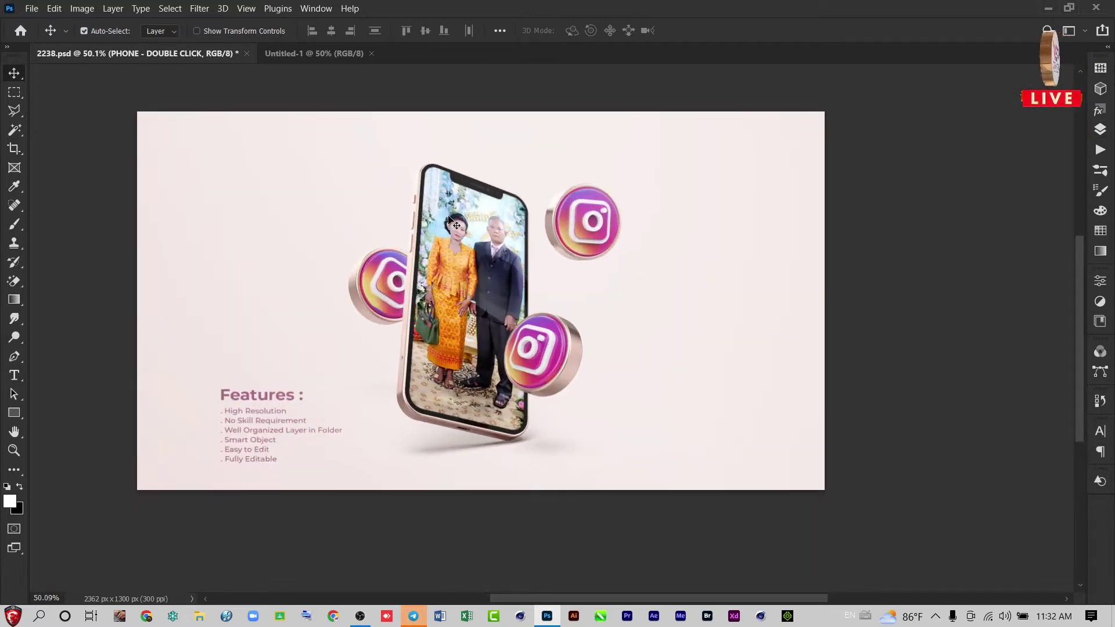
scroll(226, 121, up, 1)
Step: Show rulers along the edges of 2238.psd
scroll(231, 124, up, 1)
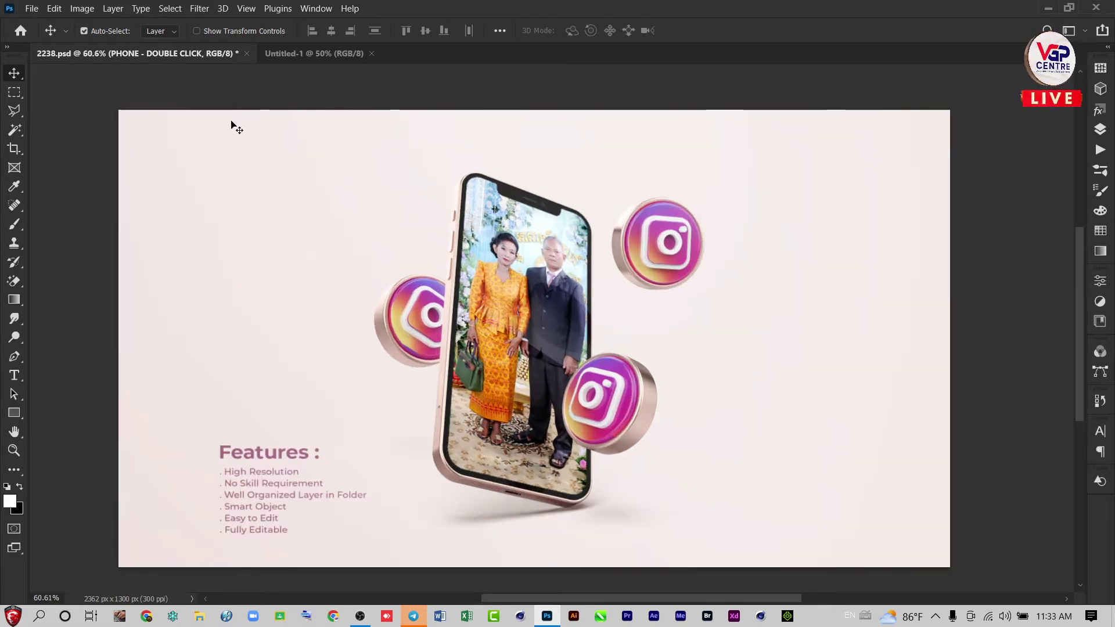
key(ctrl)
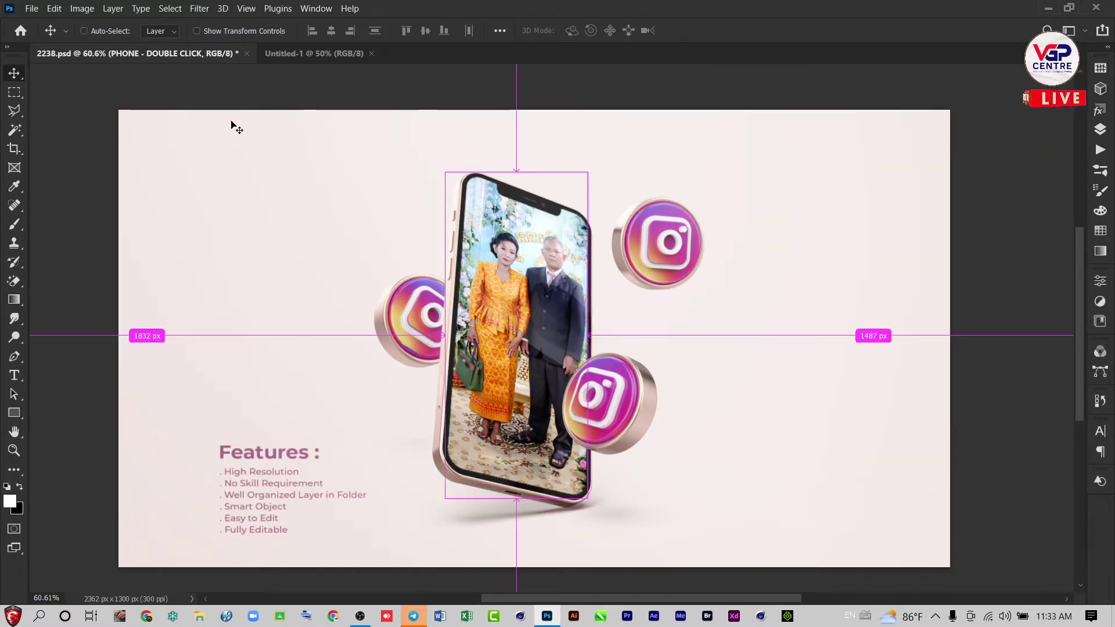
key(ctrl+r)
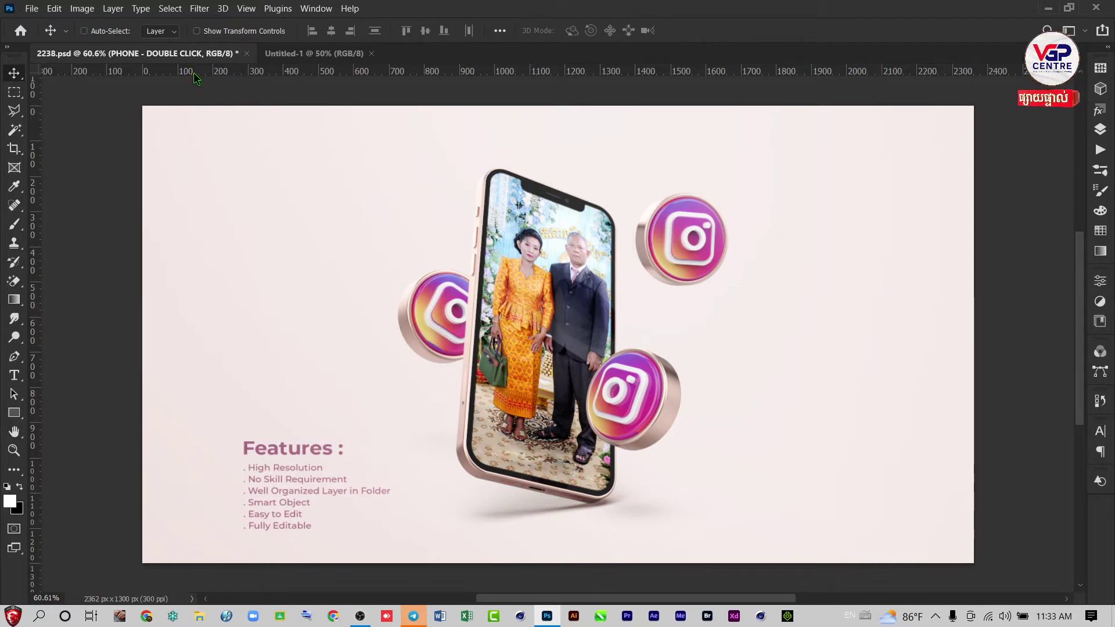
key(ctrl+r)
key(ctrl+r)
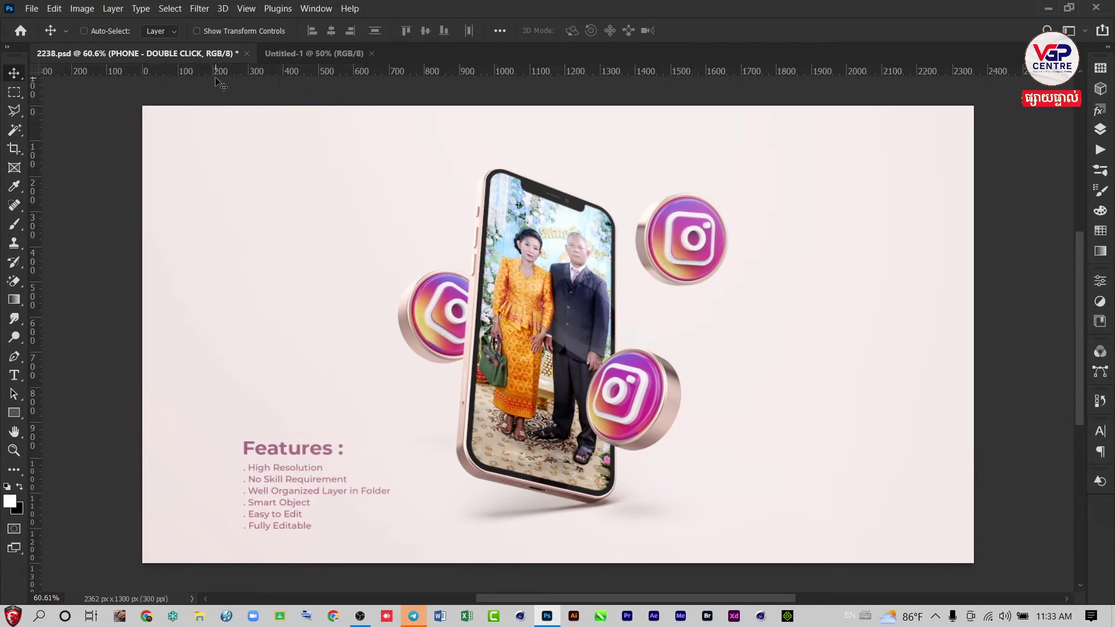
Step: Set the ruler units to centimeters and float the Tools panel over the canvas
right_click(374, 72)
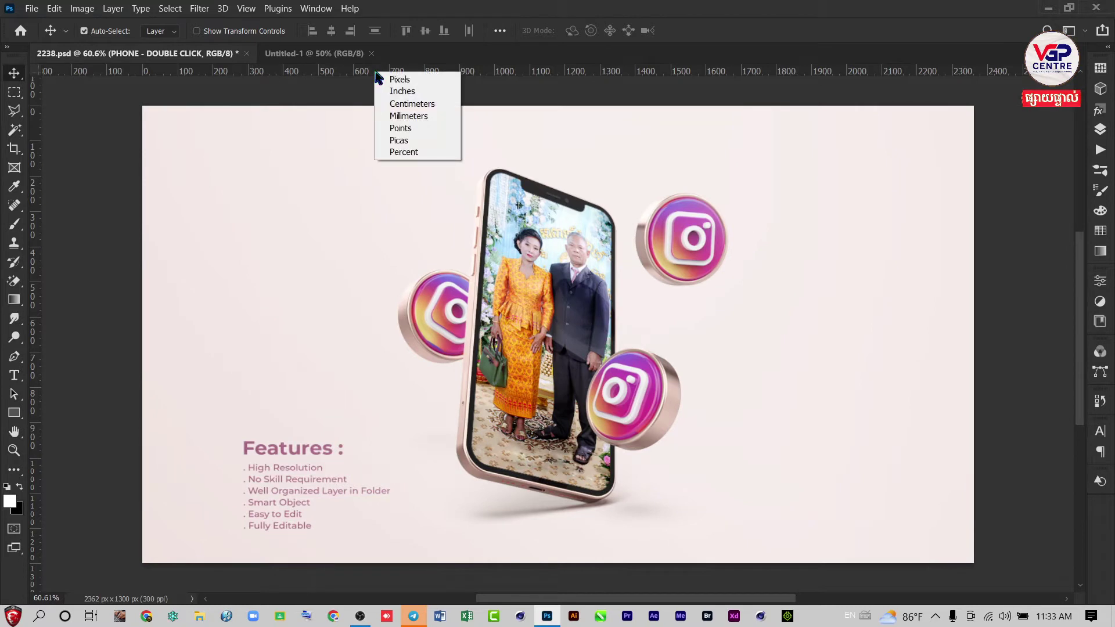
click(409, 103)
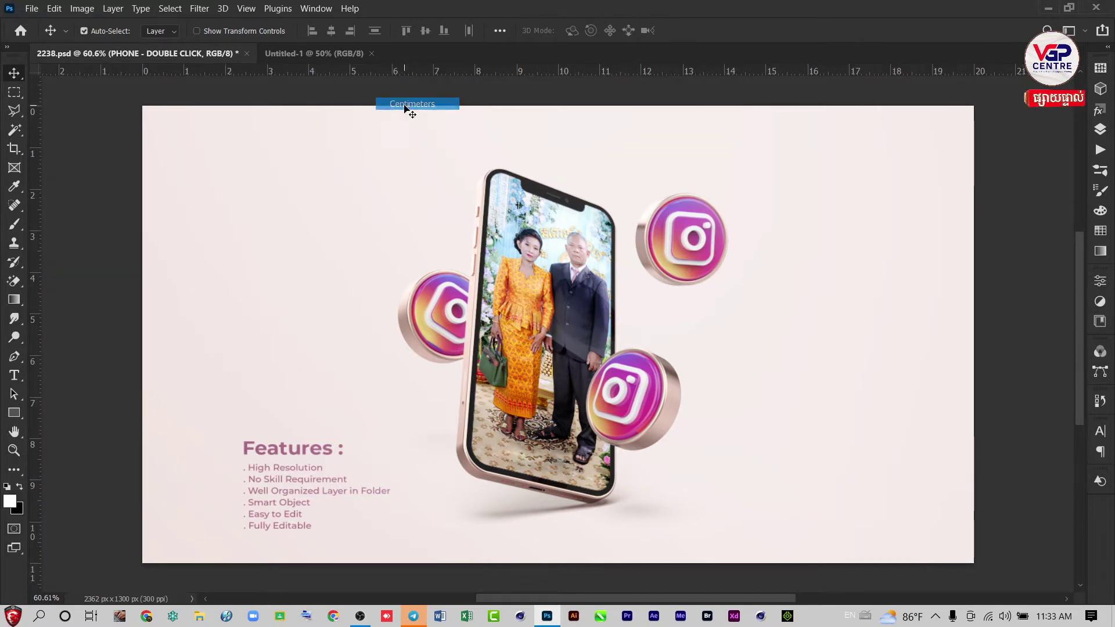
right_click(405, 75)
click(430, 80)
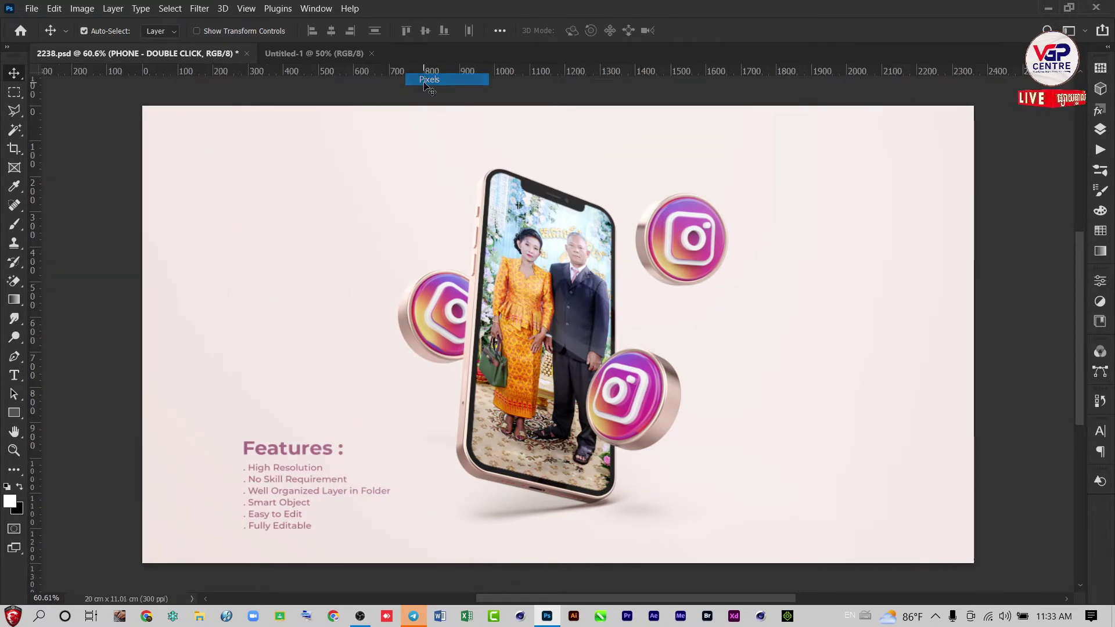
right_click(421, 76)
click(450, 107)
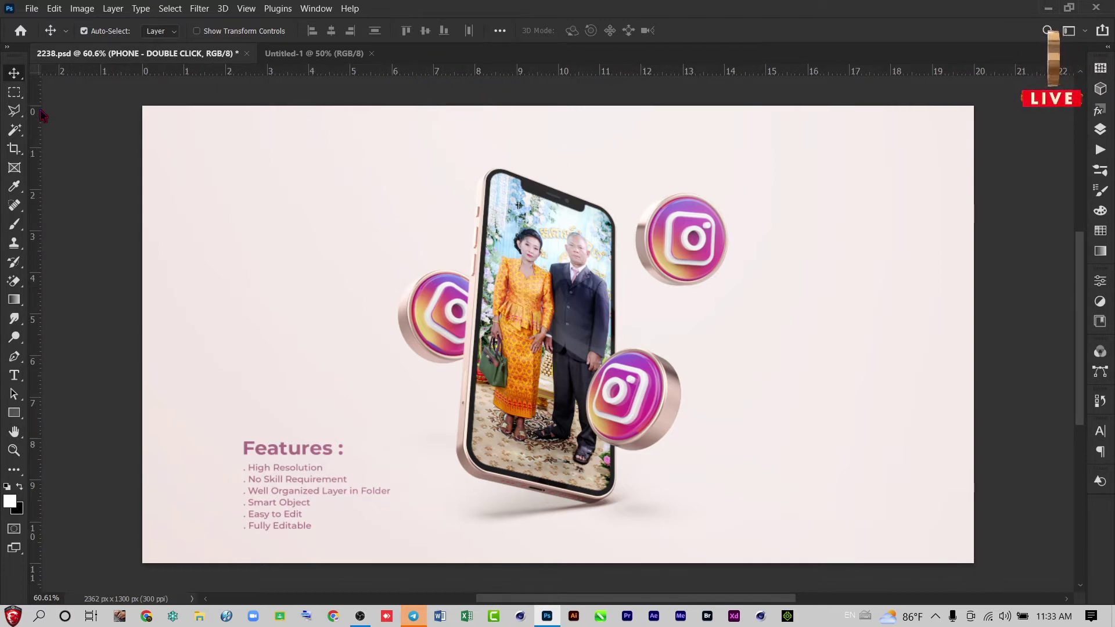
mouse_move(17, 62)
mouse_down()
mouse_move(50, 94)
mouse_move(212, 192)
mouse_up()
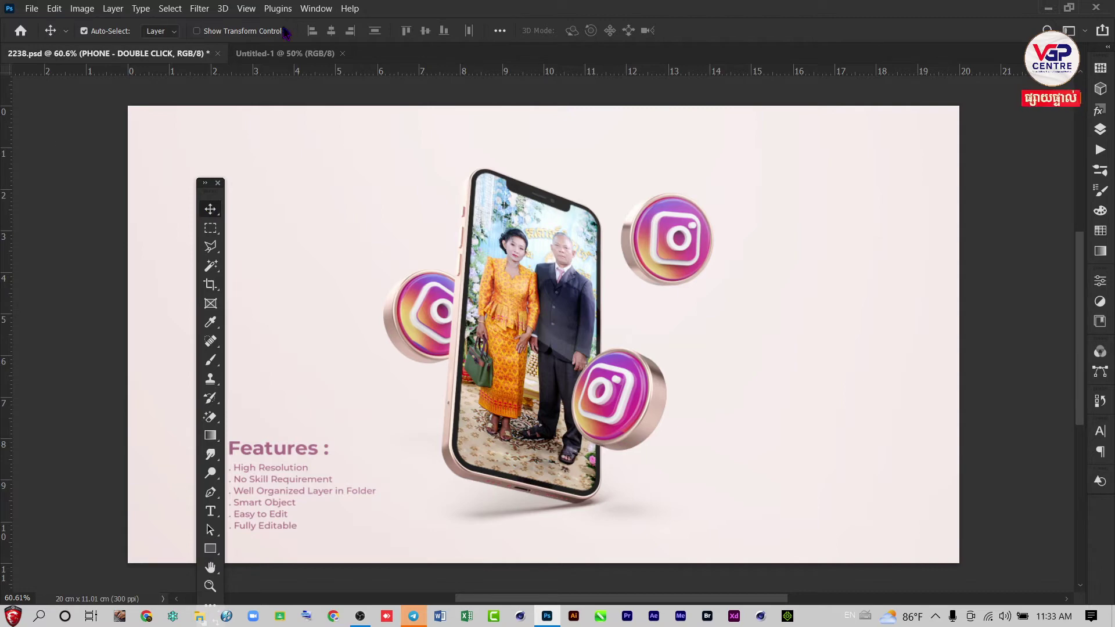
Step: Reset the Essentials workspace, then try floating and closing the tools and Layers panels
click(325, 11)
mouse_move(383, 36)
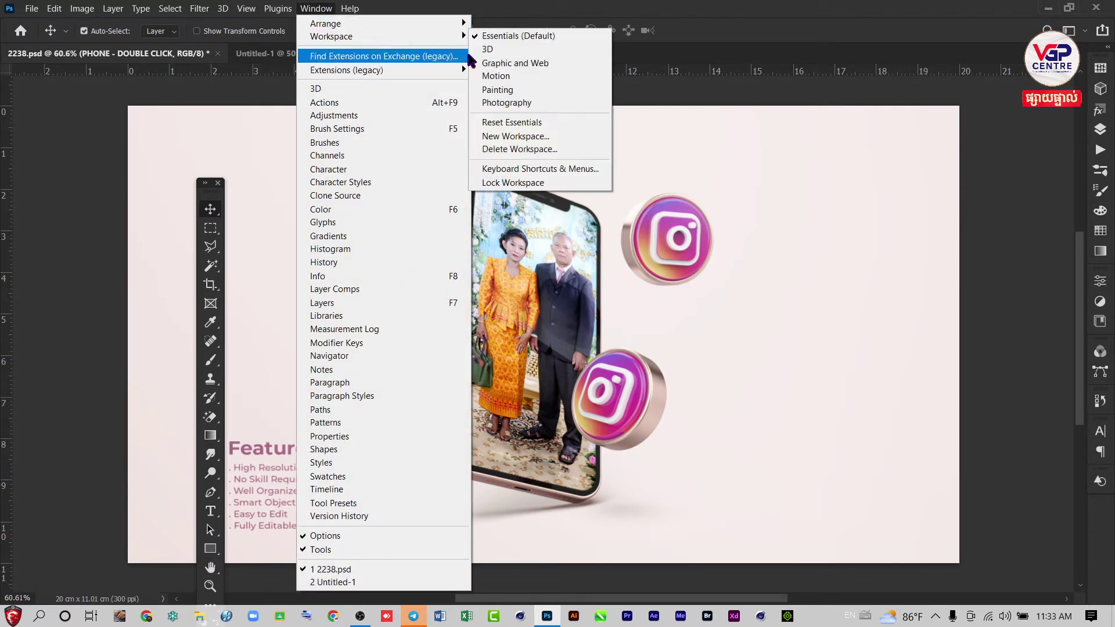
click(552, 123)
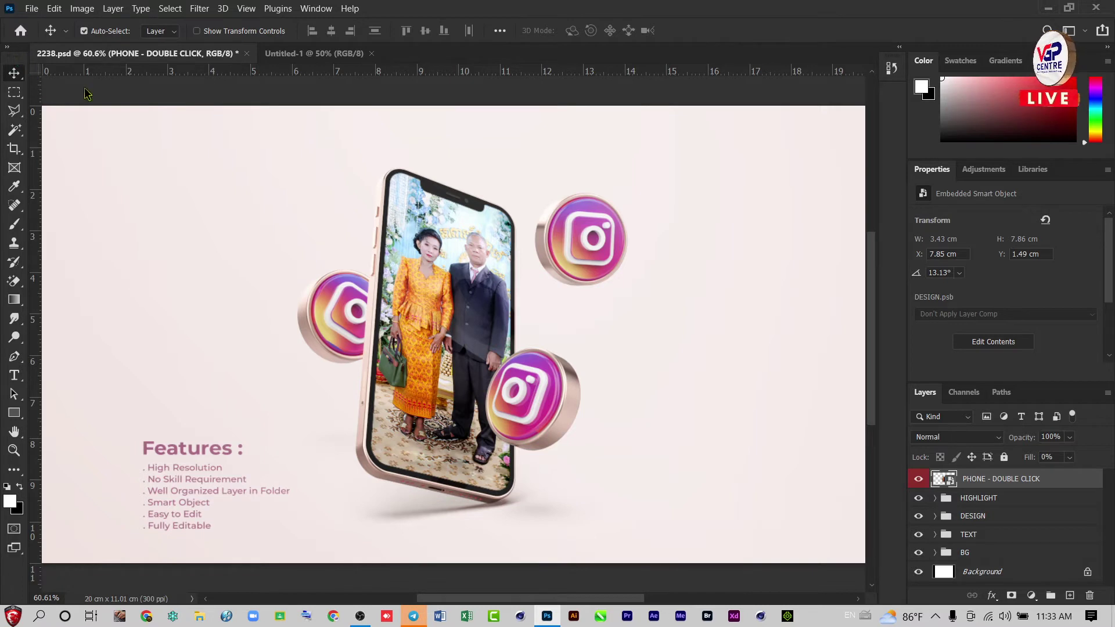
drag(15, 59, 155, 112)
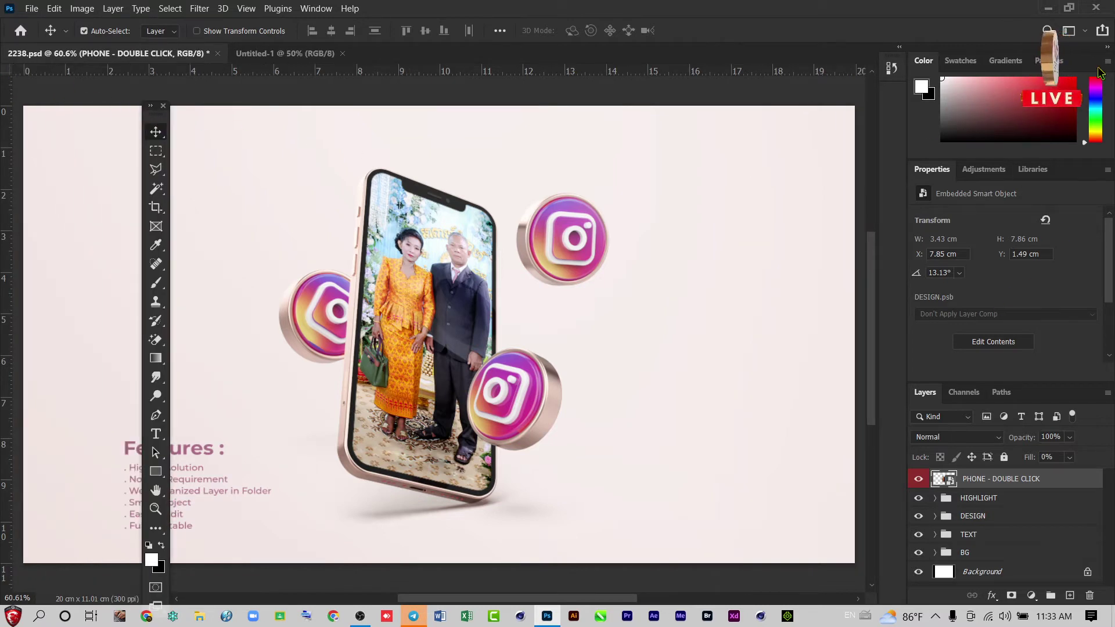
click(1107, 46)
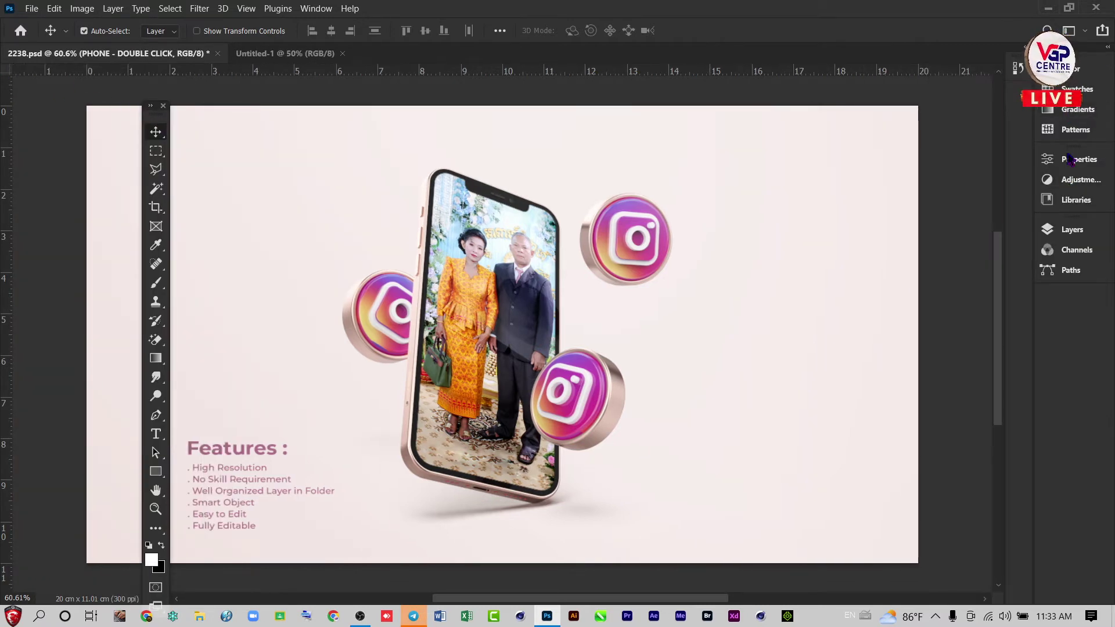
drag(1072, 229, 776, 308)
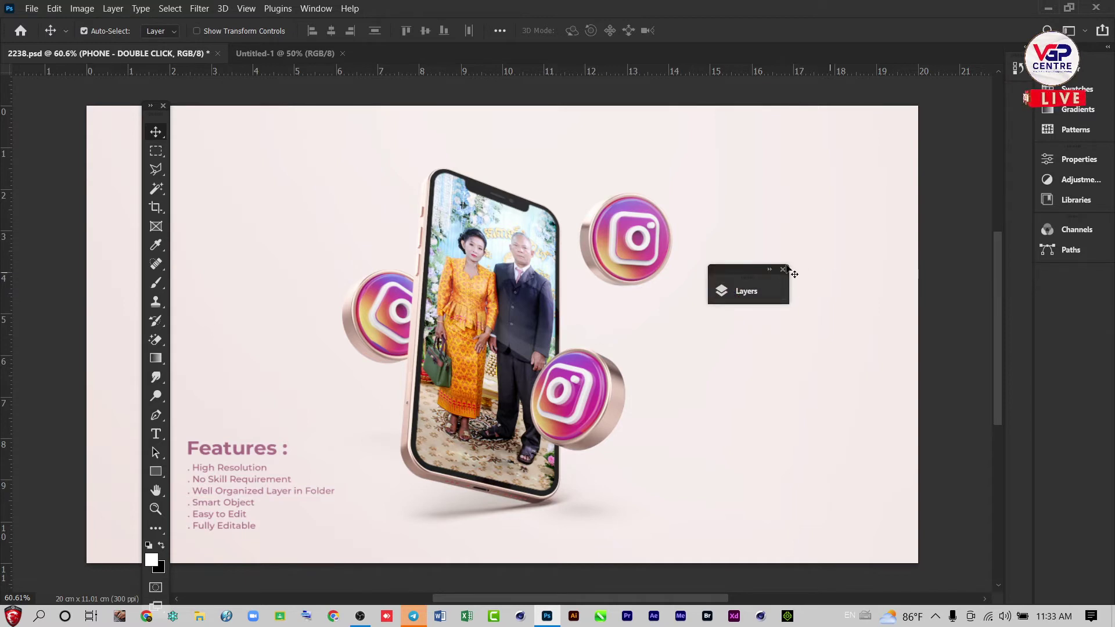
click(783, 269)
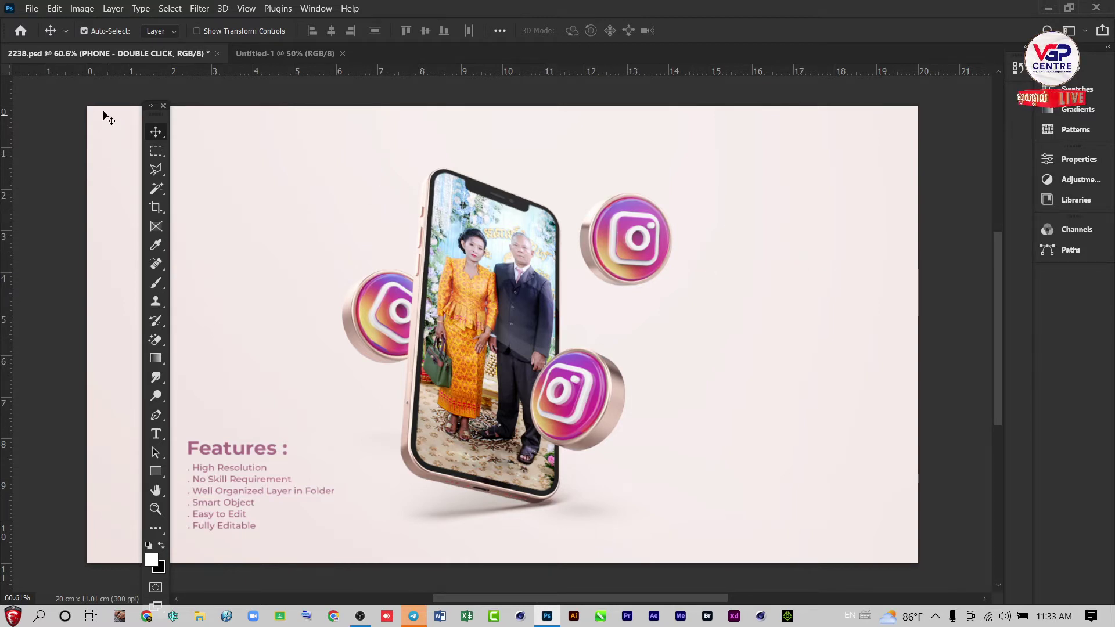
click(162, 108)
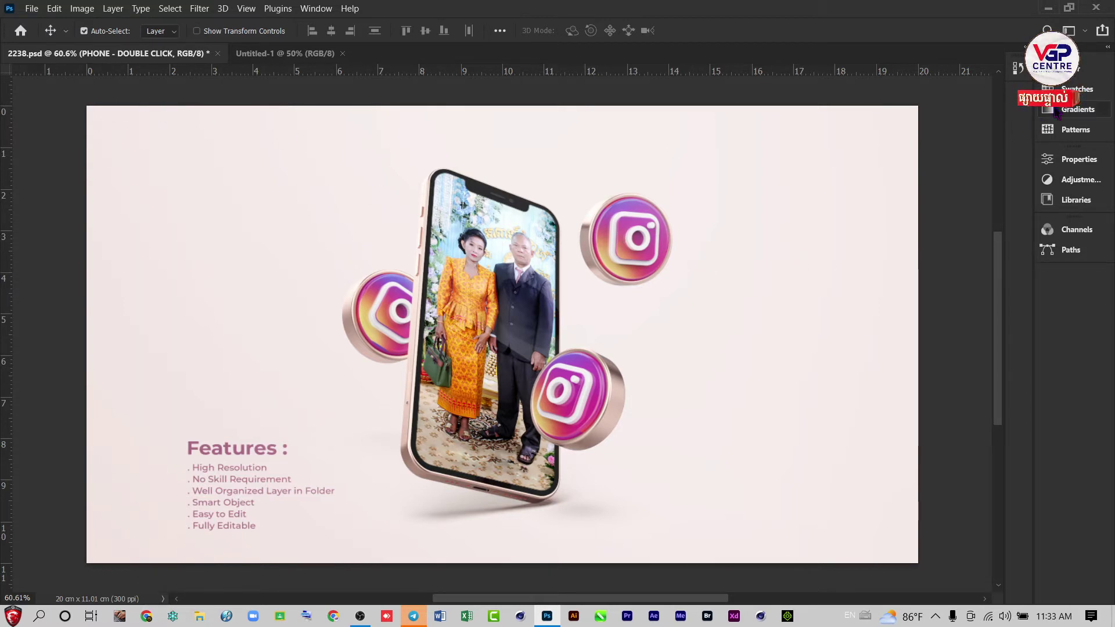
Step: Reset Essentials again, collapse the dock to icons with Layers grouped at top, then minimize
click(1084, 30)
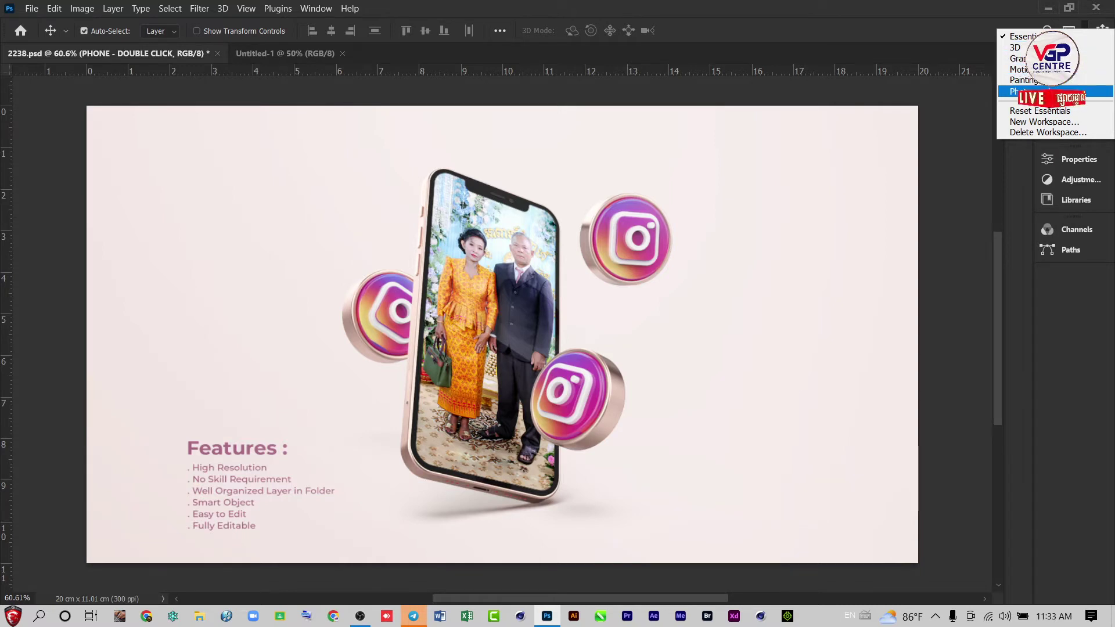
click(1039, 111)
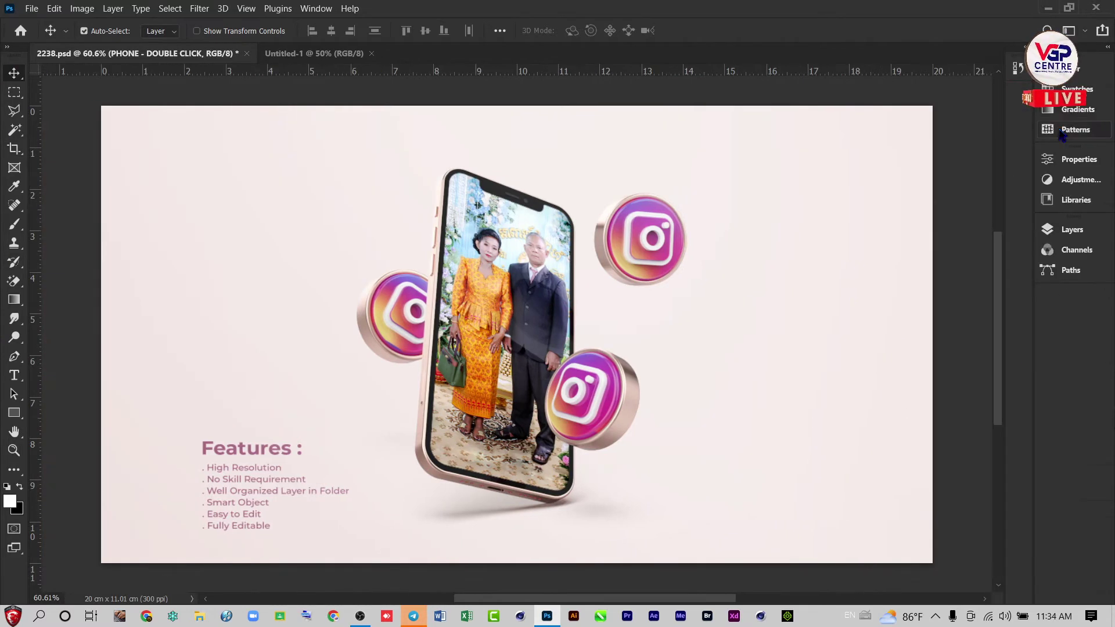
click(1106, 47)
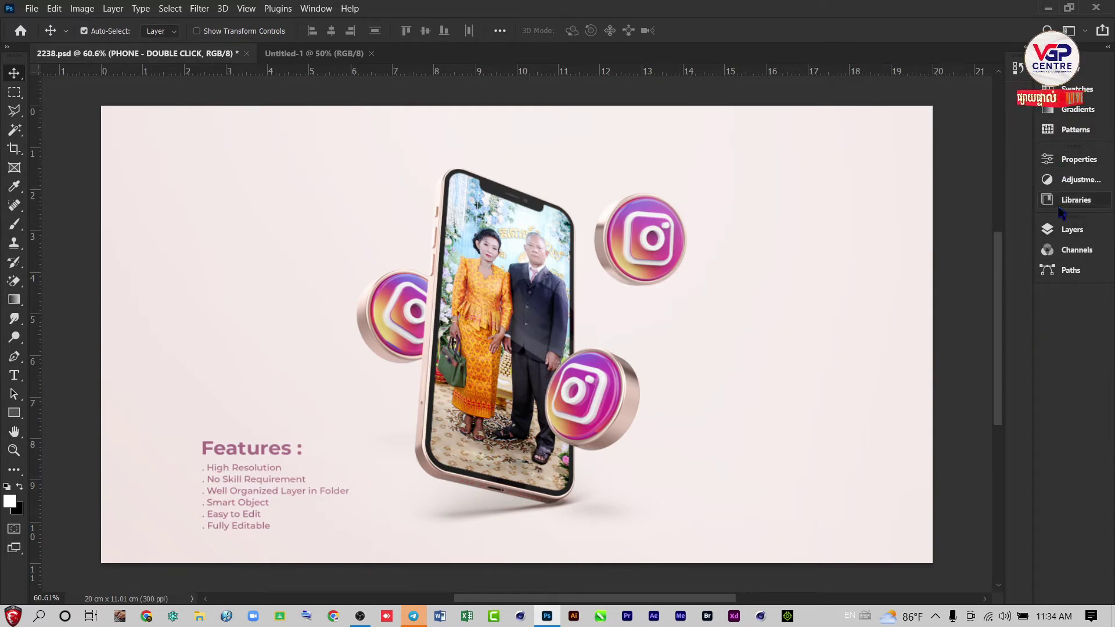
mouse_move(1017, 69)
mouse_down()
mouse_move(848, 171)
mouse_move(1074, 268)
mouse_up()
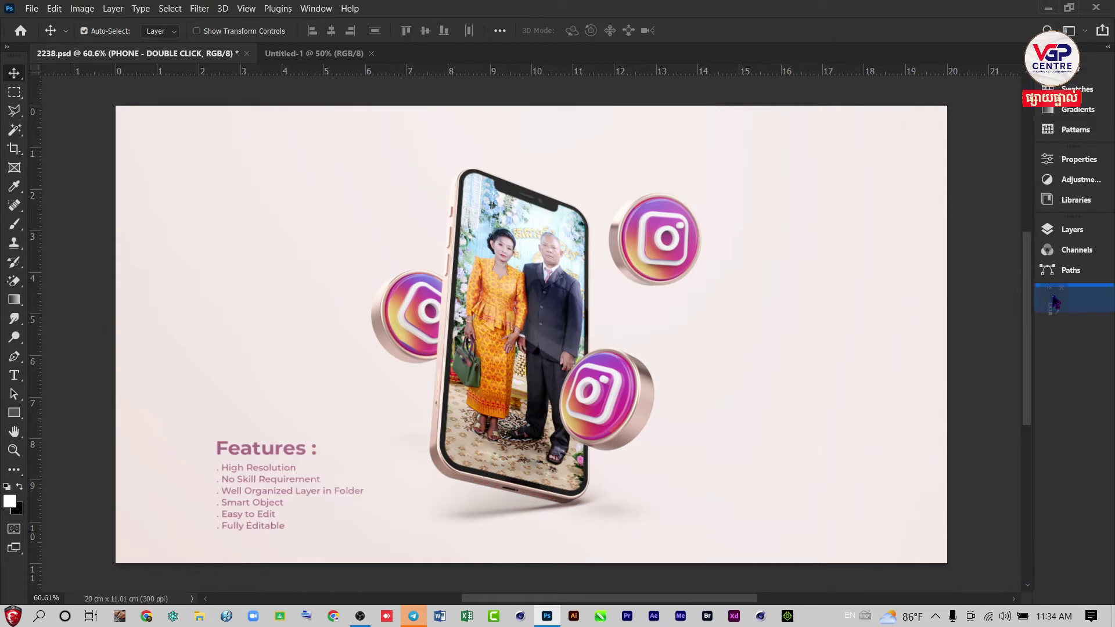
drag(1072, 229, 1070, 84)
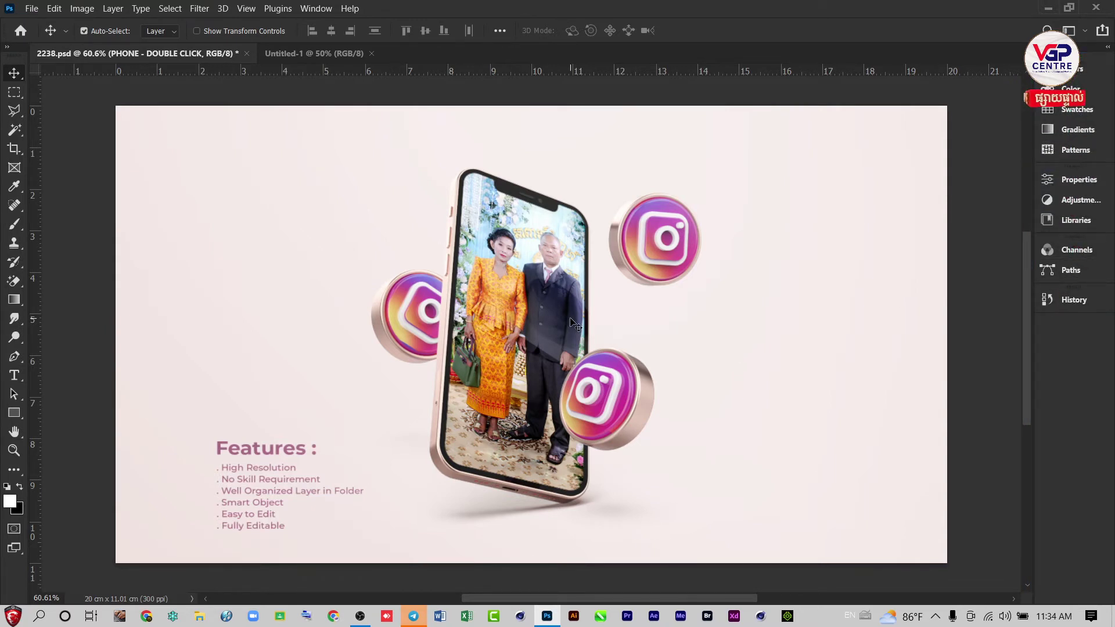
click(1048, 10)
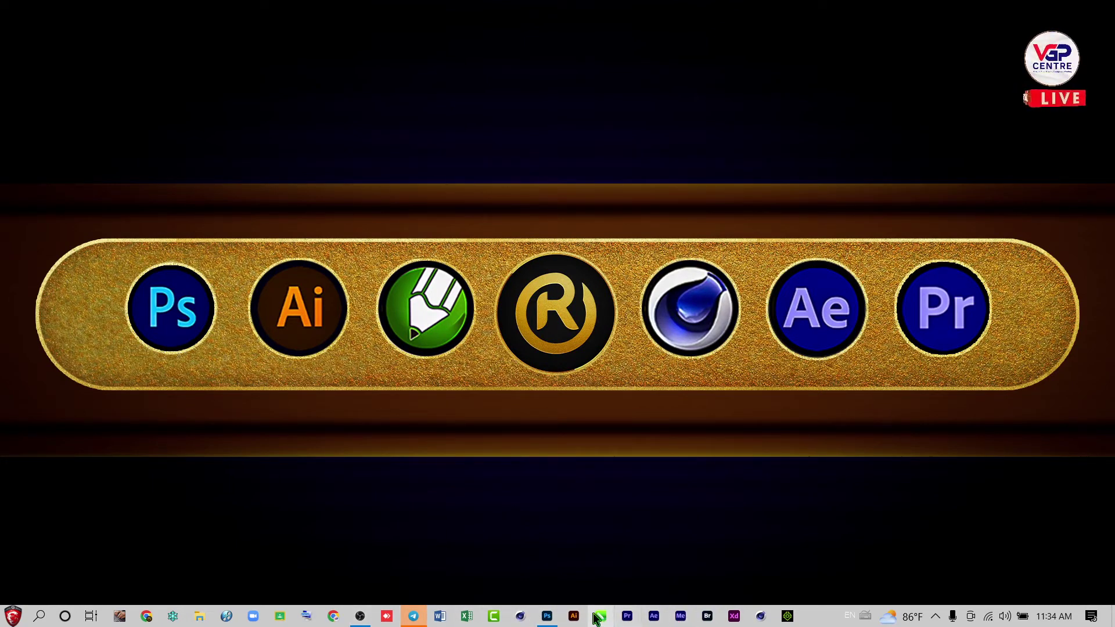
click(549, 615)
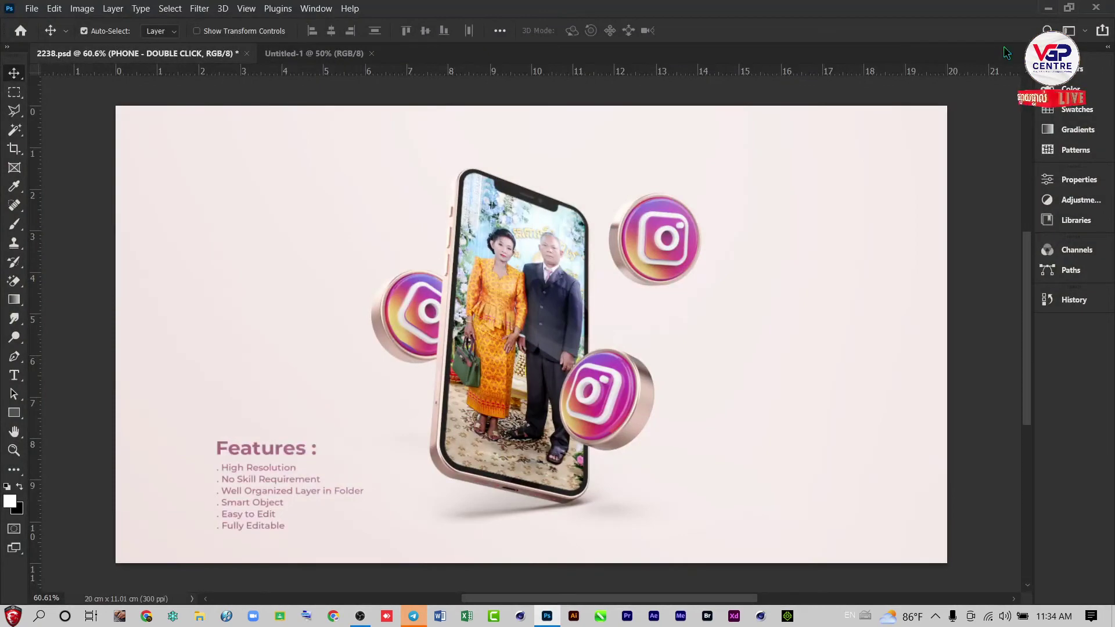
click(1070, 8)
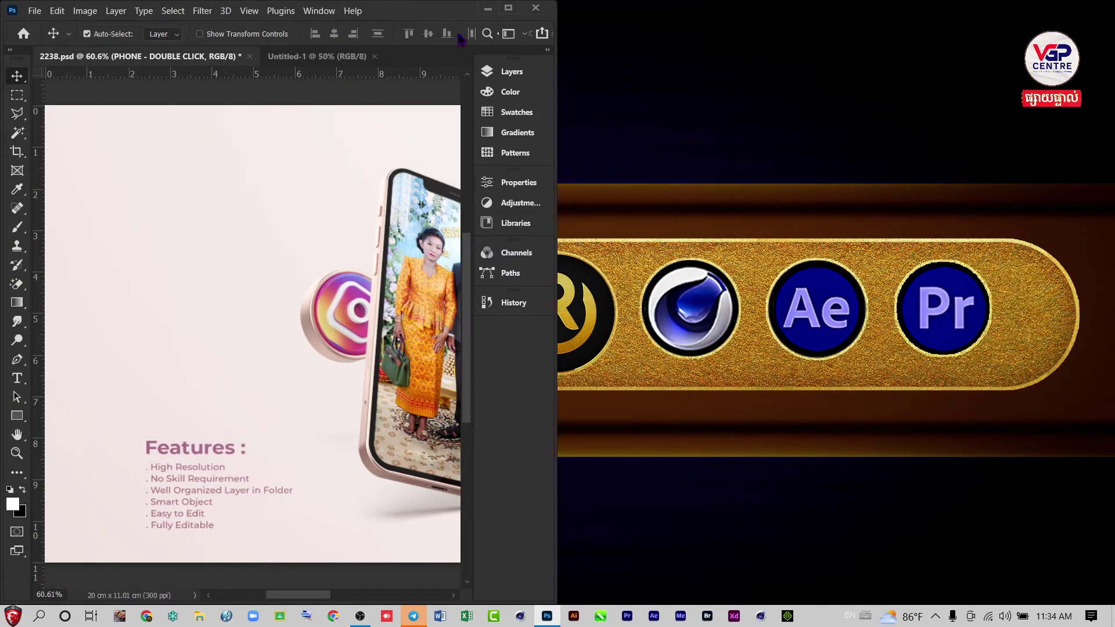
click(512, 12)
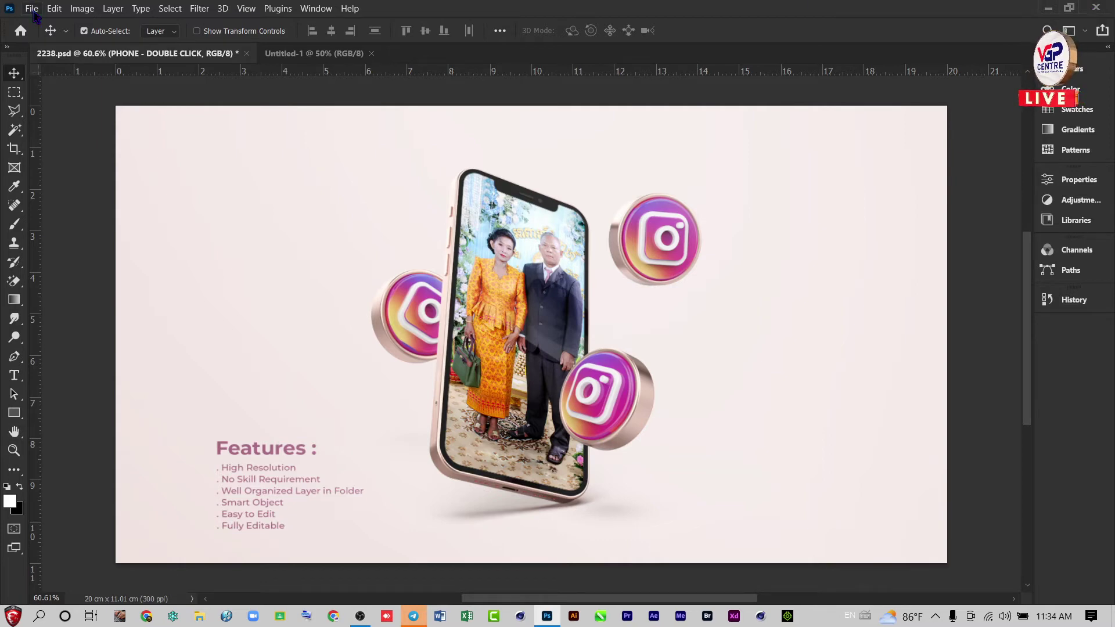
click(53, 9)
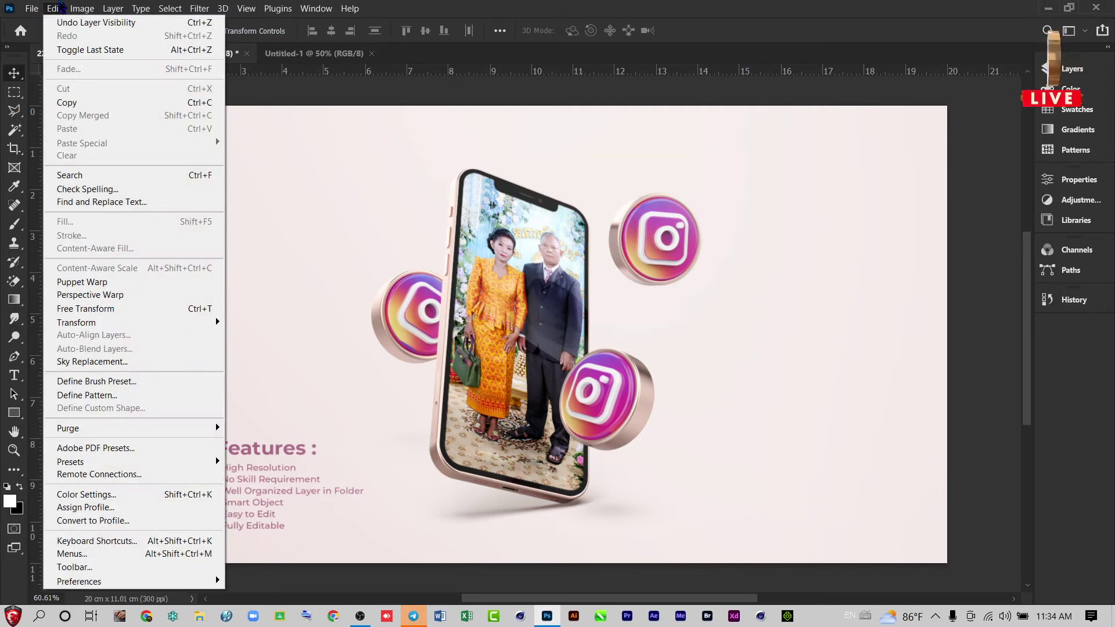
mouse_move(31, 8)
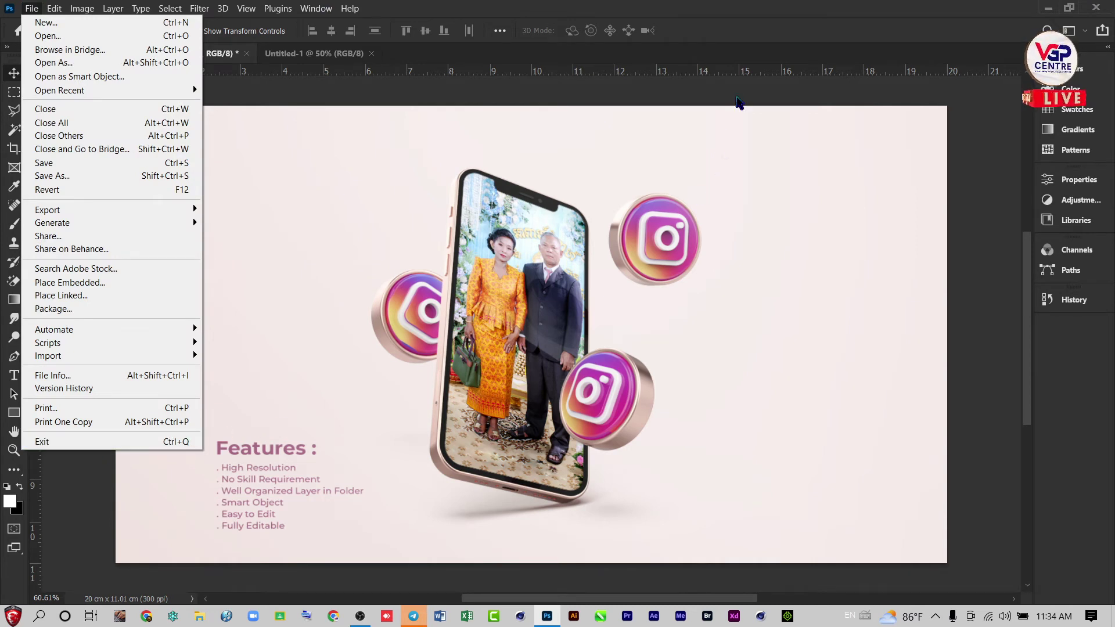
click(721, 28)
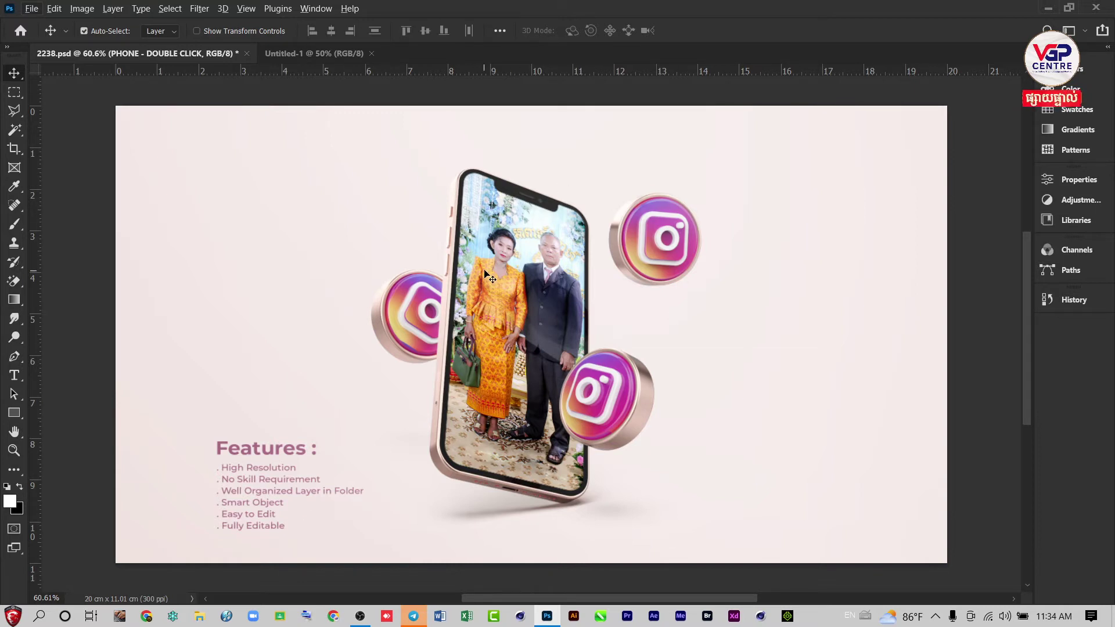
click(1068, 8)
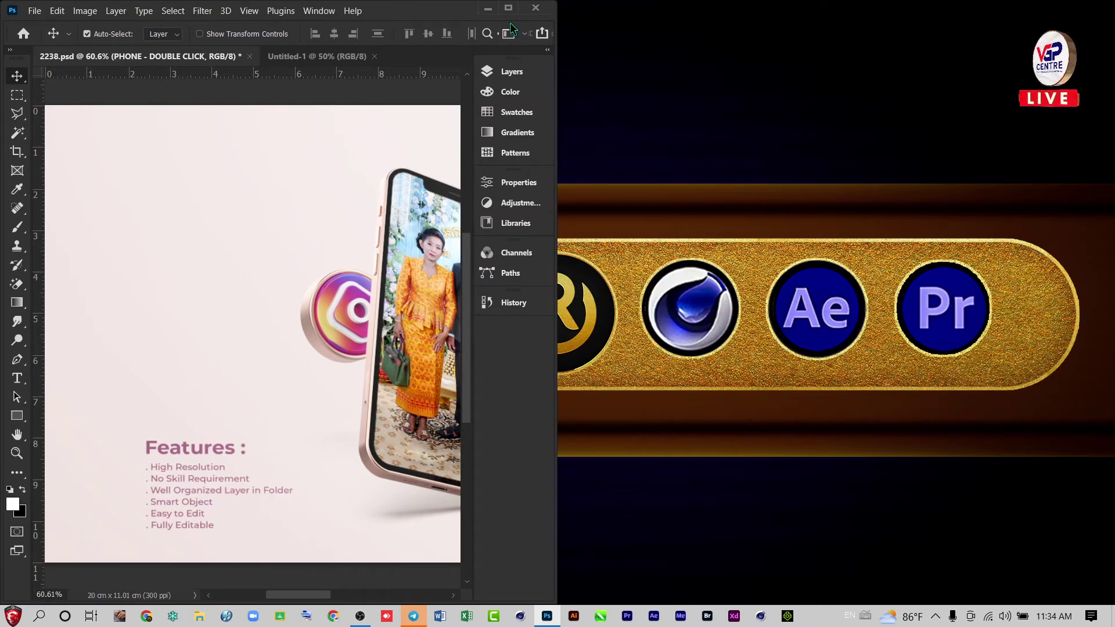
click(507, 8)
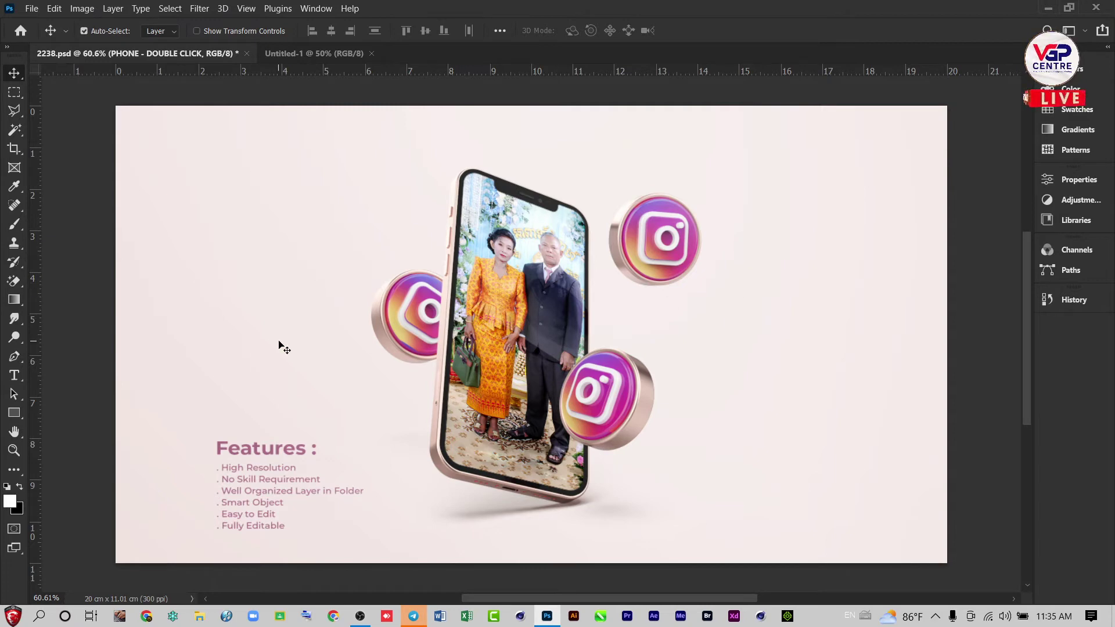
scroll(284, 347, down, 3)
scroll(576, 367, up, 3)
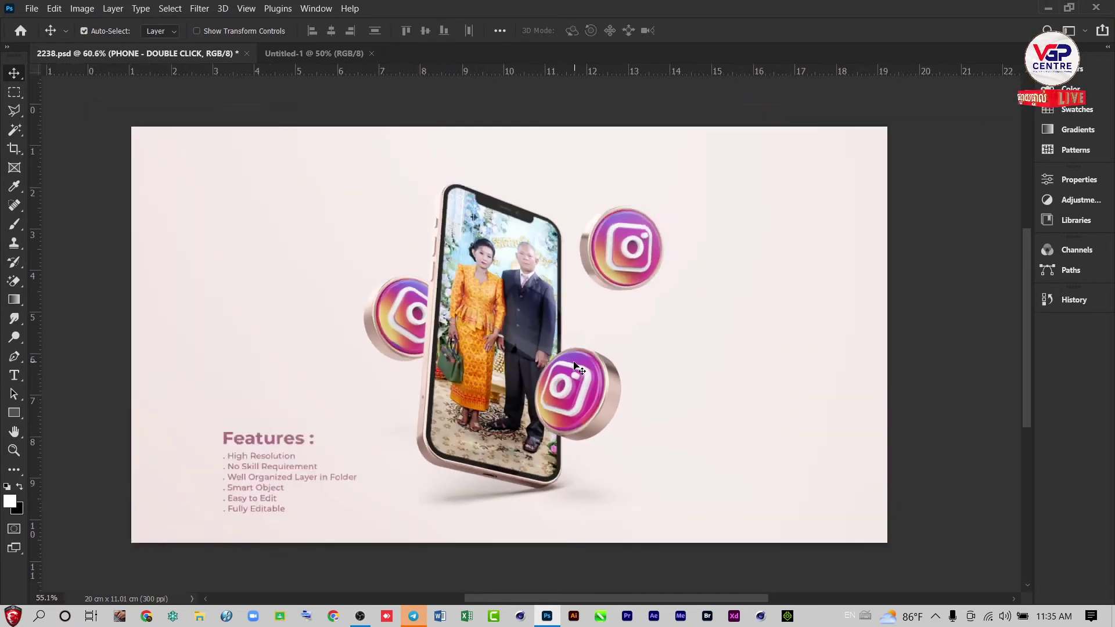
scroll(576, 367, down, 1)
scroll(576, 367, down, 2)
scroll(576, 367, up, 1)
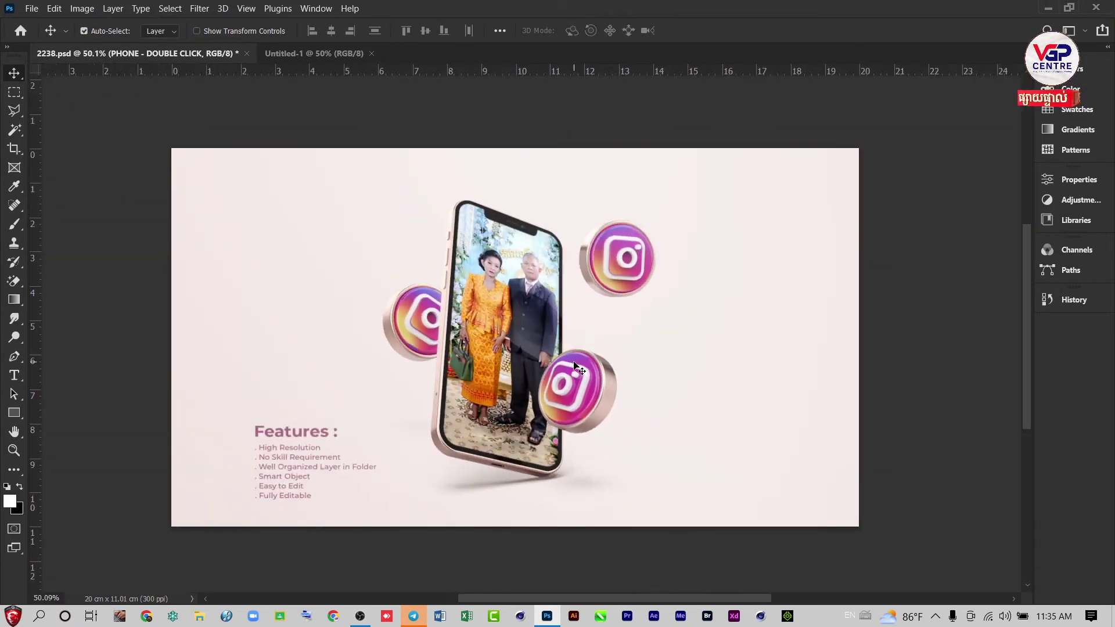
scroll(577, 367, up, 4)
scroll(576, 367, down, 1)
scroll(577, 367, down, 2)
scroll(576, 367, down, 1)
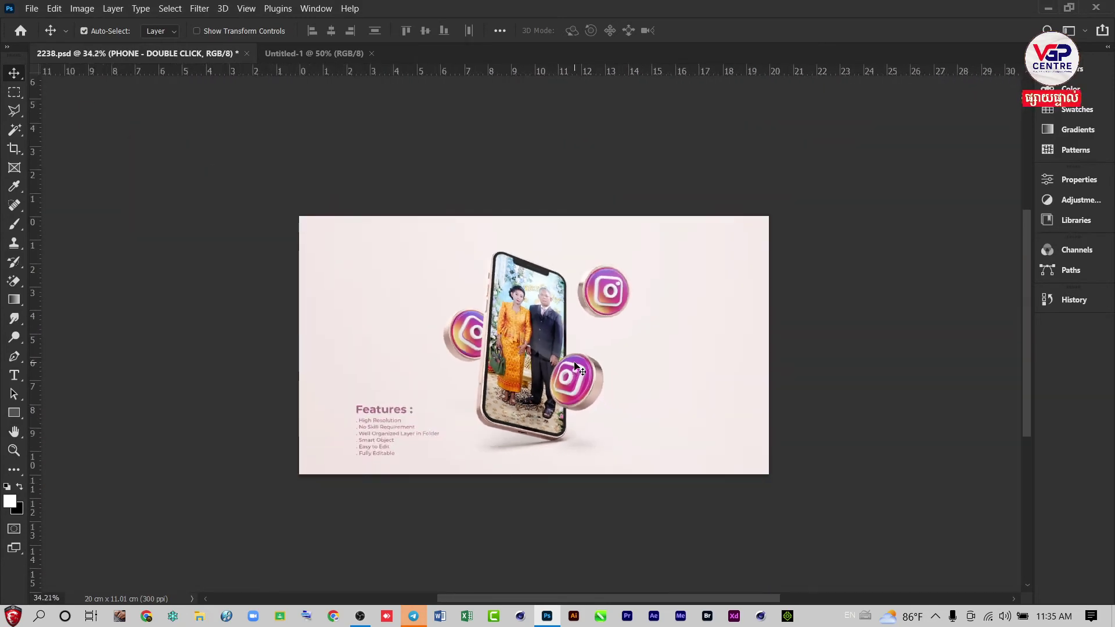
scroll(576, 367, up, 1)
scroll(576, 367, up, 2)
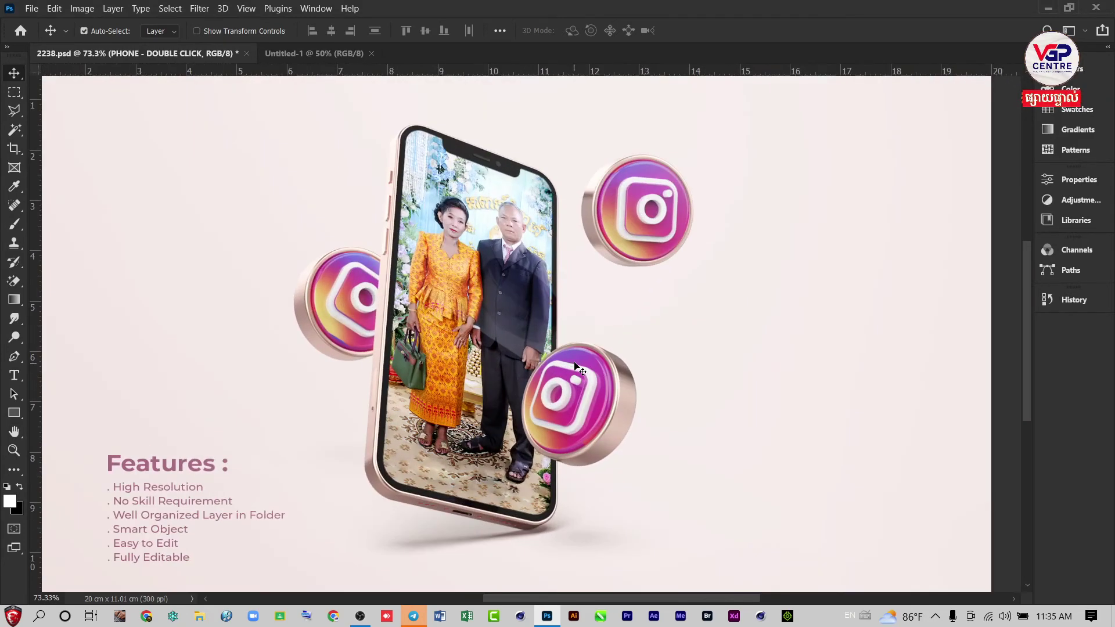
scroll(579, 368, down, 1)
scroll(579, 369, down, 1)
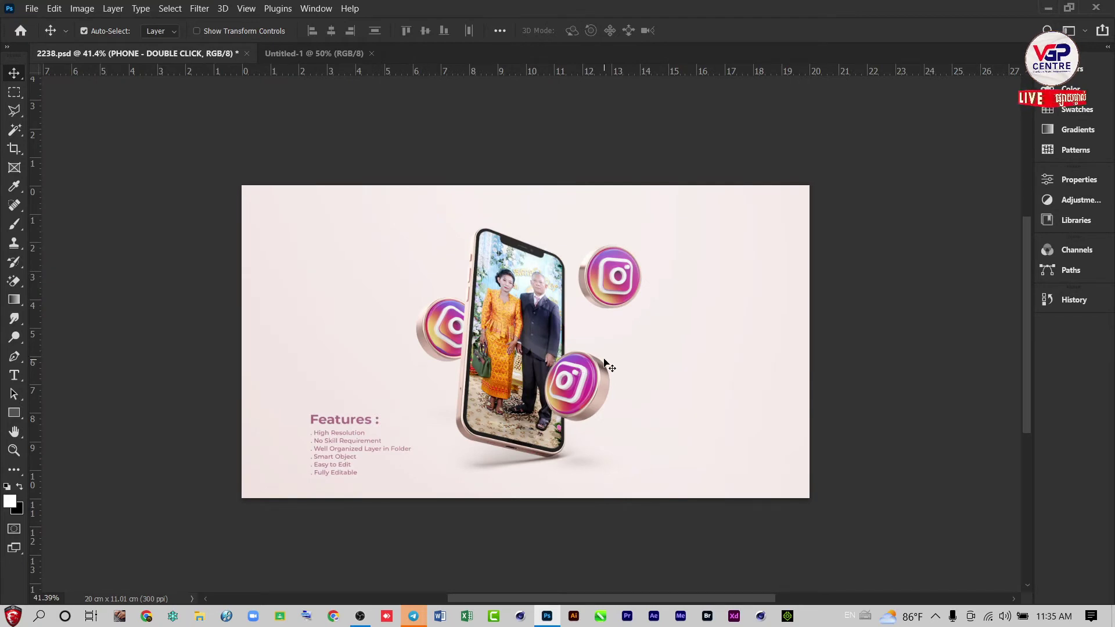
mouse_move(603, 365)
mouse_down()
mouse_move(928, 360)
mouse_move(348, 351)
mouse_move(987, 357)
mouse_move(97, 358)
mouse_up()
drag(203, 352, 323, 352)
mouse_move(454, 353)
mouse_down()
mouse_move(526, 352)
mouse_move(442, 353)
mouse_up()
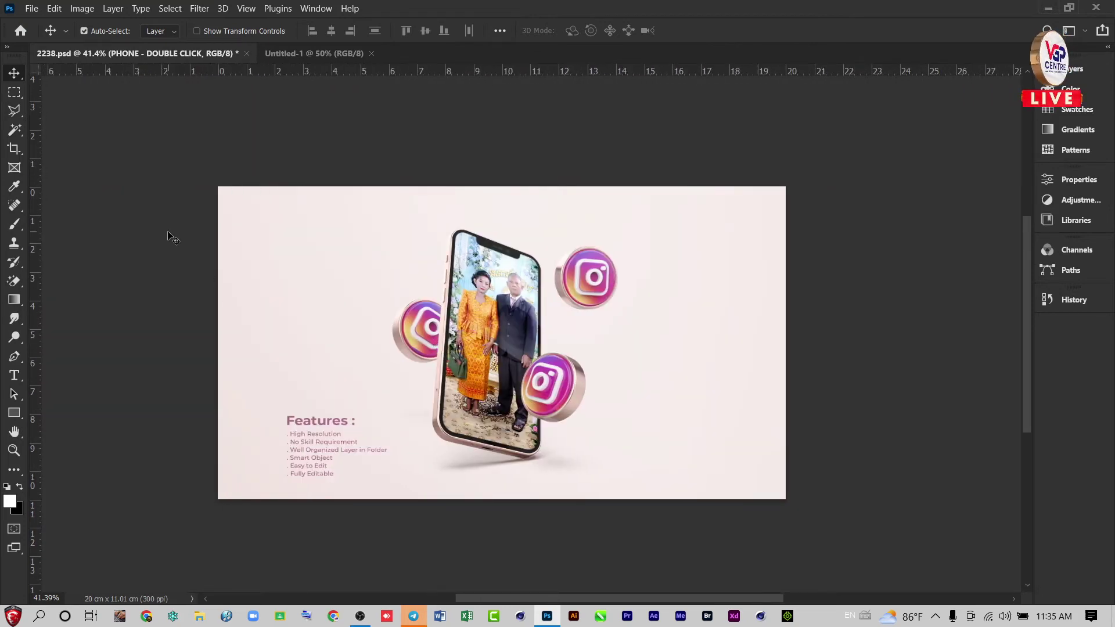
key(ctrl)
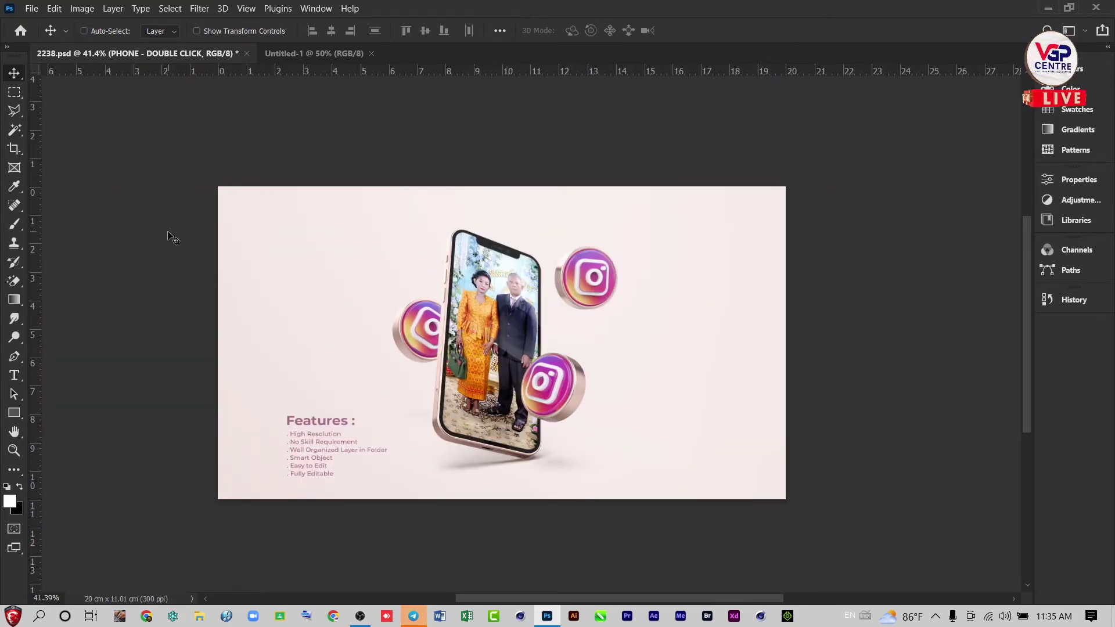
key(i)
key(ctrl+k)
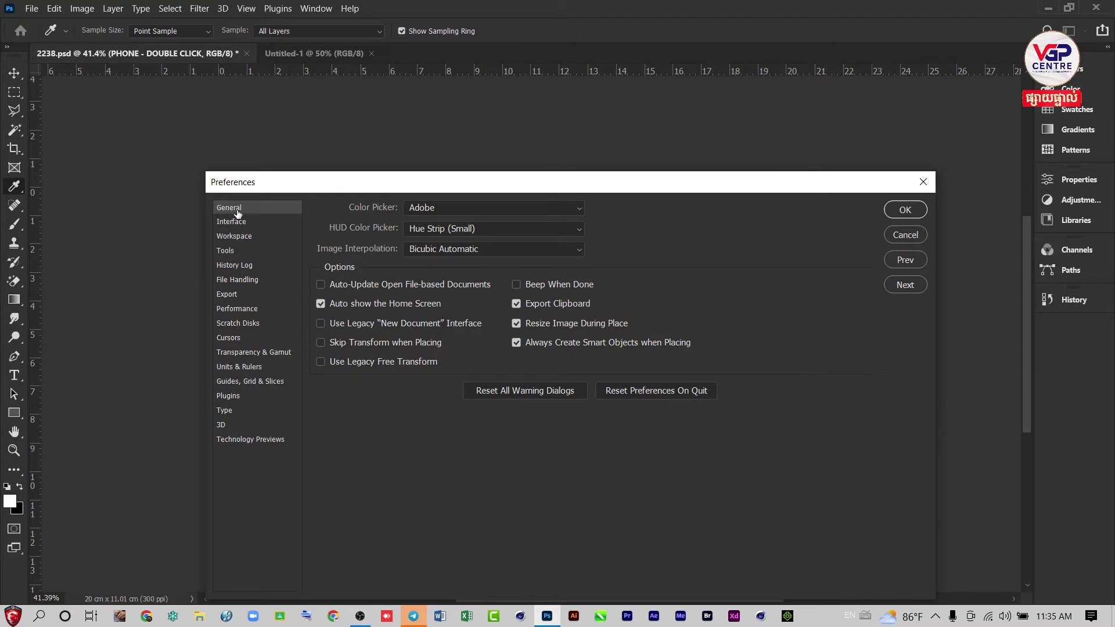
Step: Dismiss Preferences, reopen them via Edit > Preferences > General, and go through Tools to Type
click(923, 181)
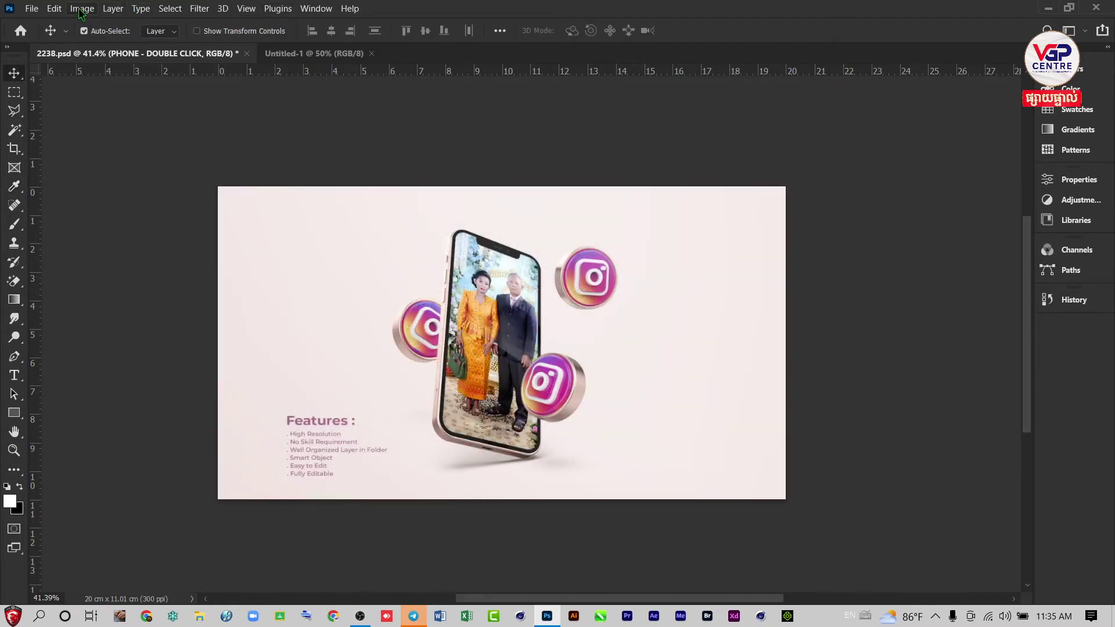
click(54, 9)
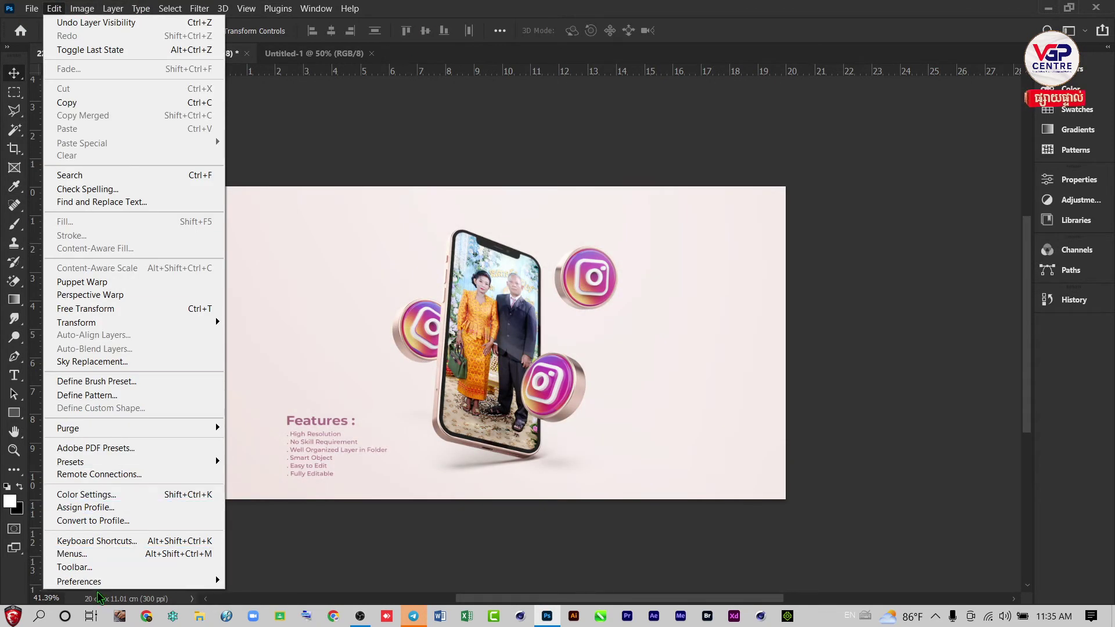
mouse_move(78, 580)
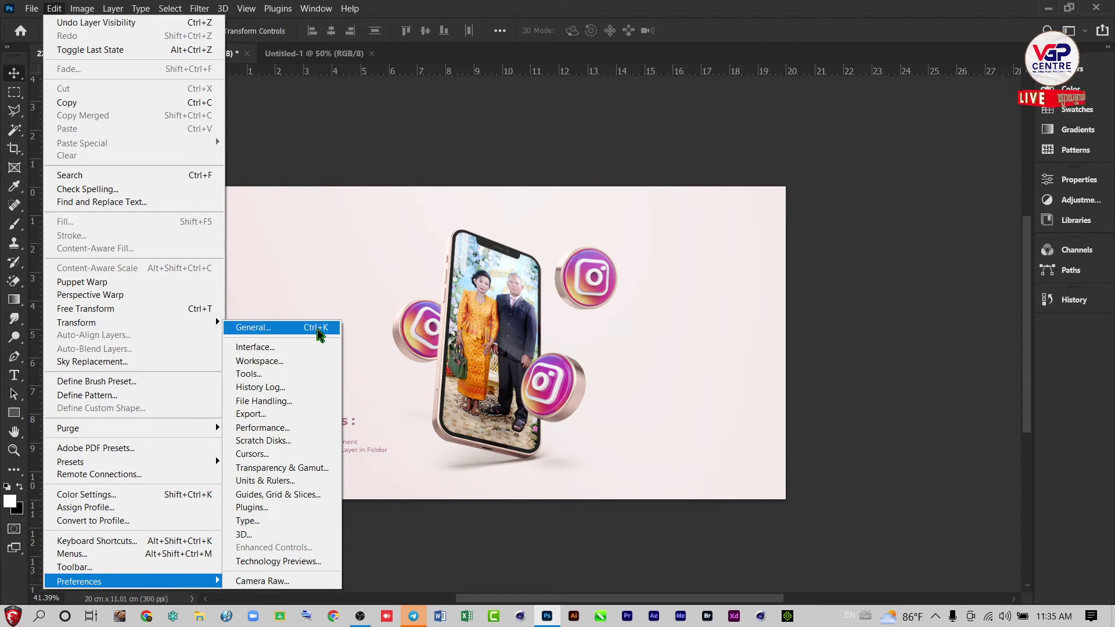
click(455, 119)
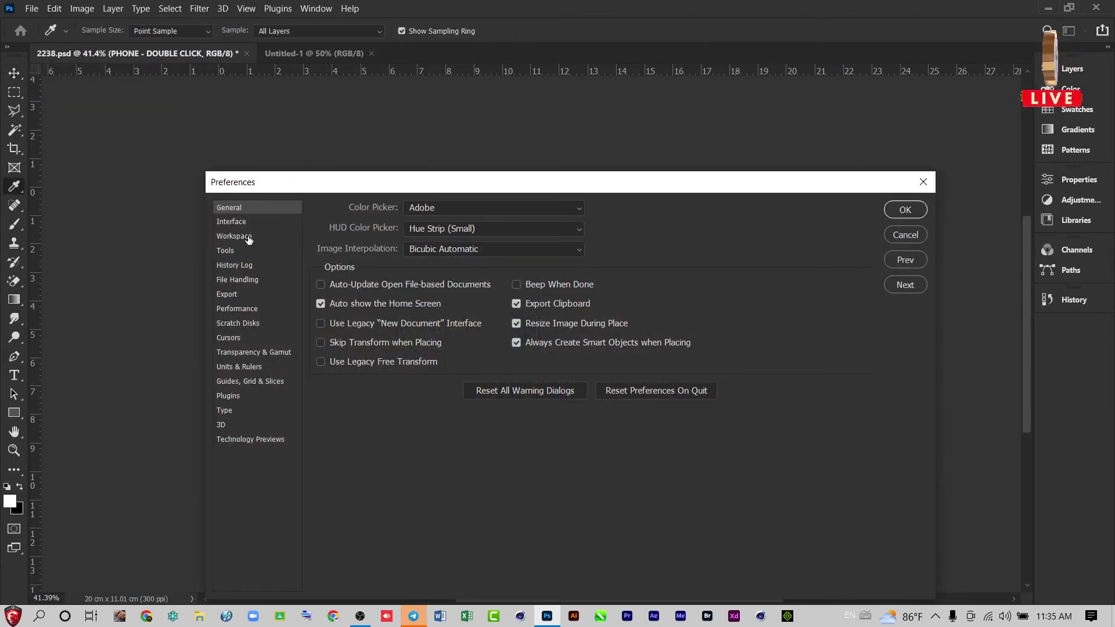
click(225, 250)
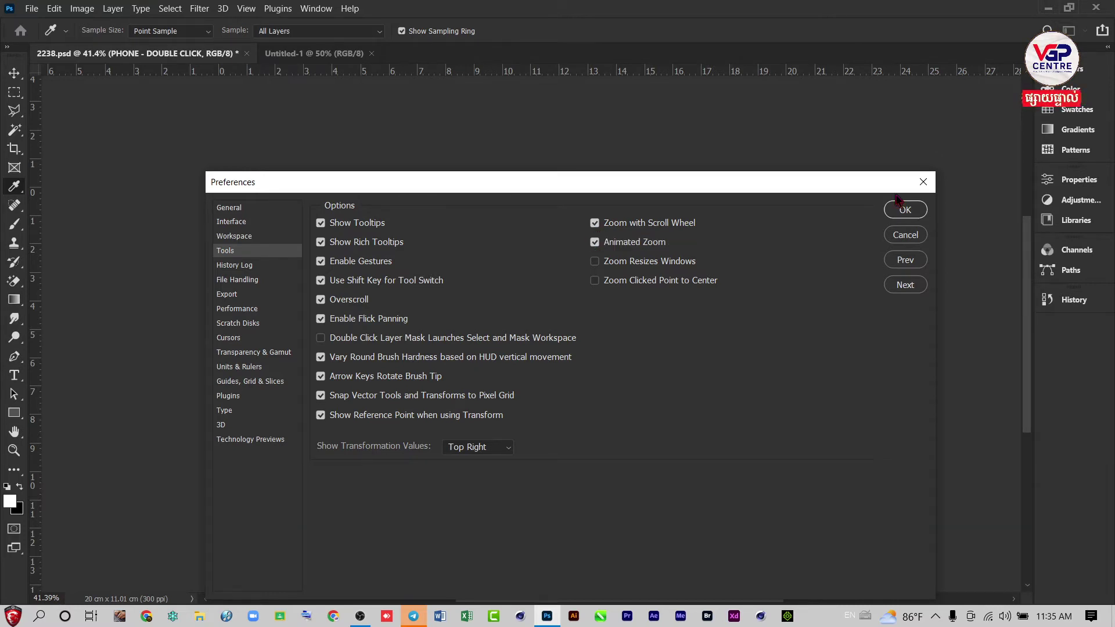
click(224, 410)
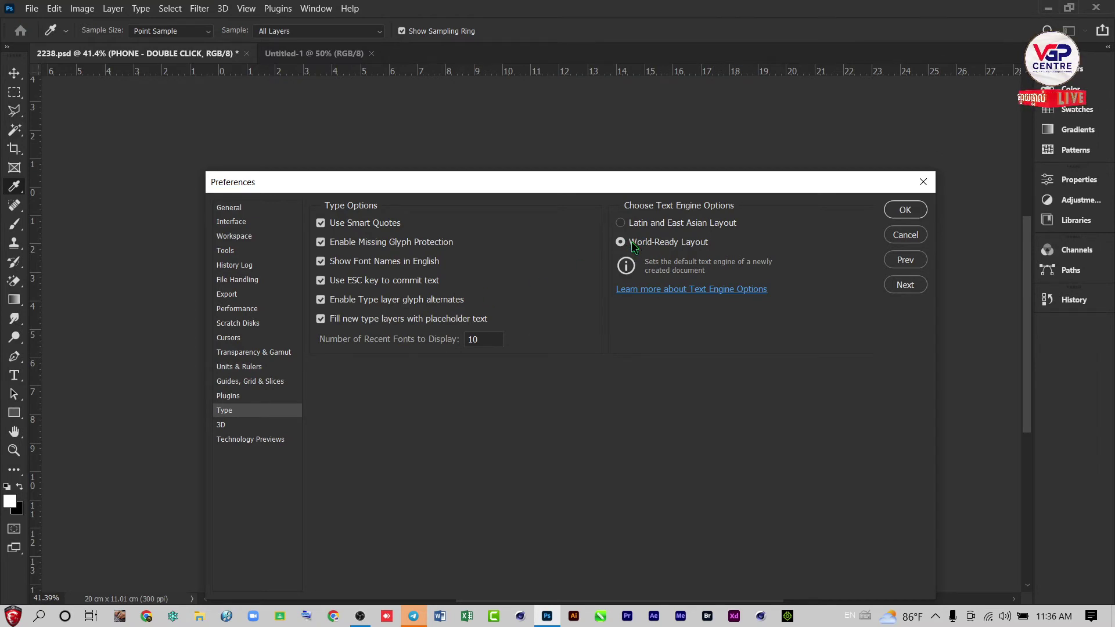
Step: Preview each Interface colour theme swatch and settle back on the darkest one
click(227, 222)
click(420, 230)
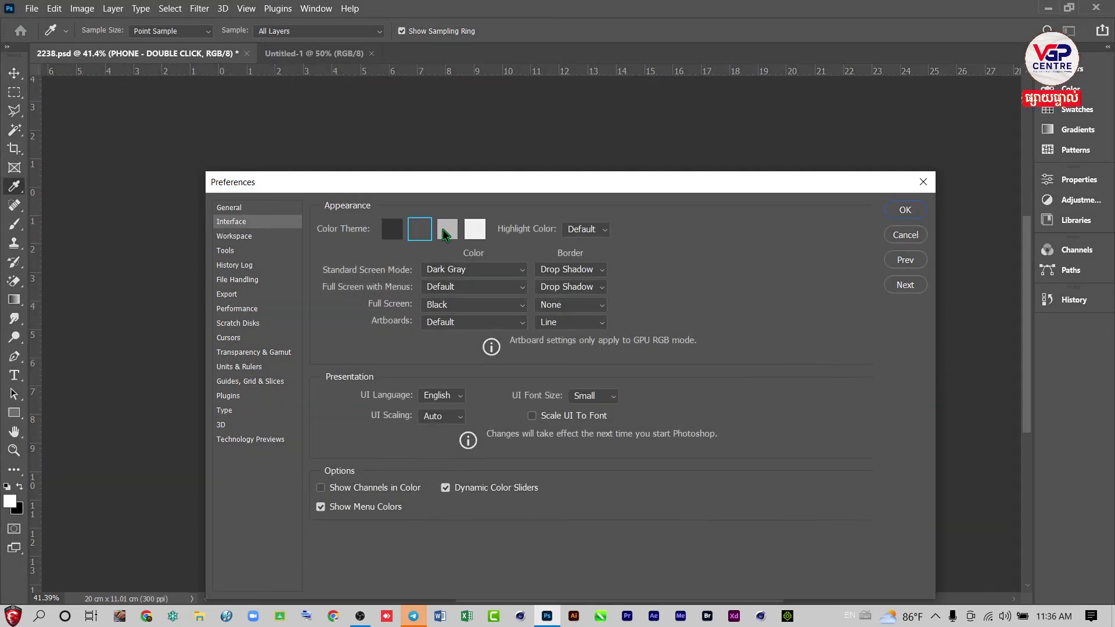
click(445, 229)
click(474, 232)
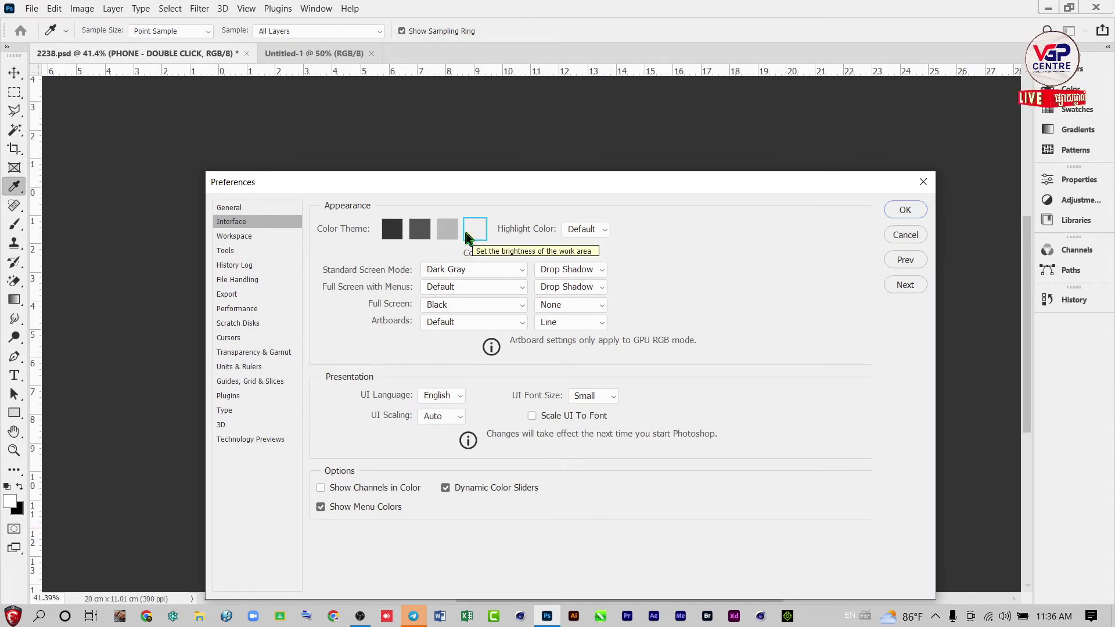
click(447, 230)
click(423, 230)
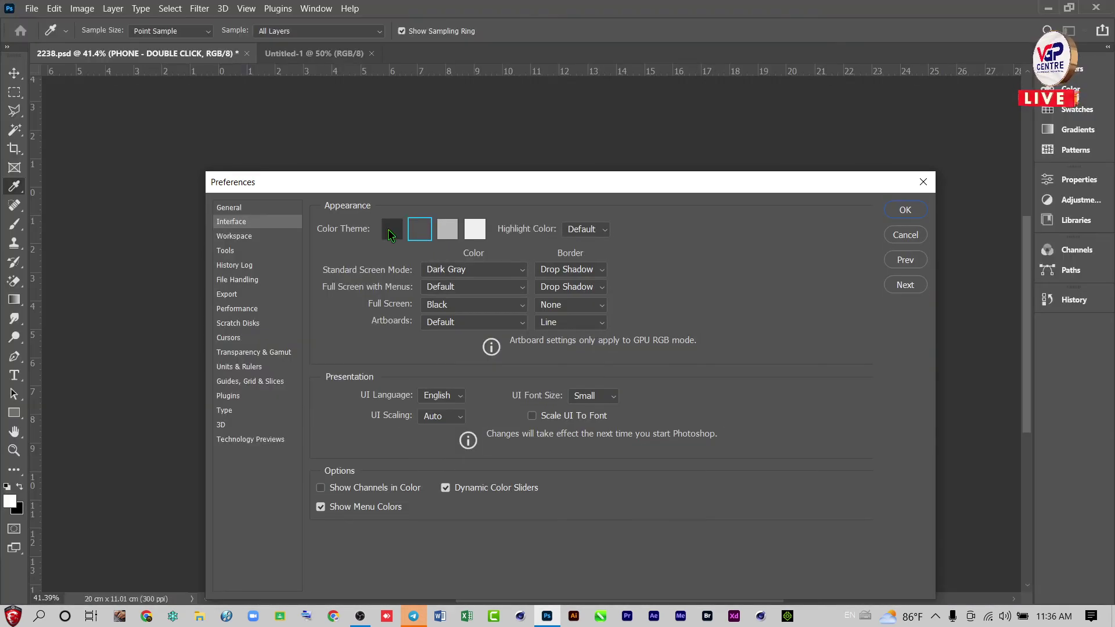
click(424, 232)
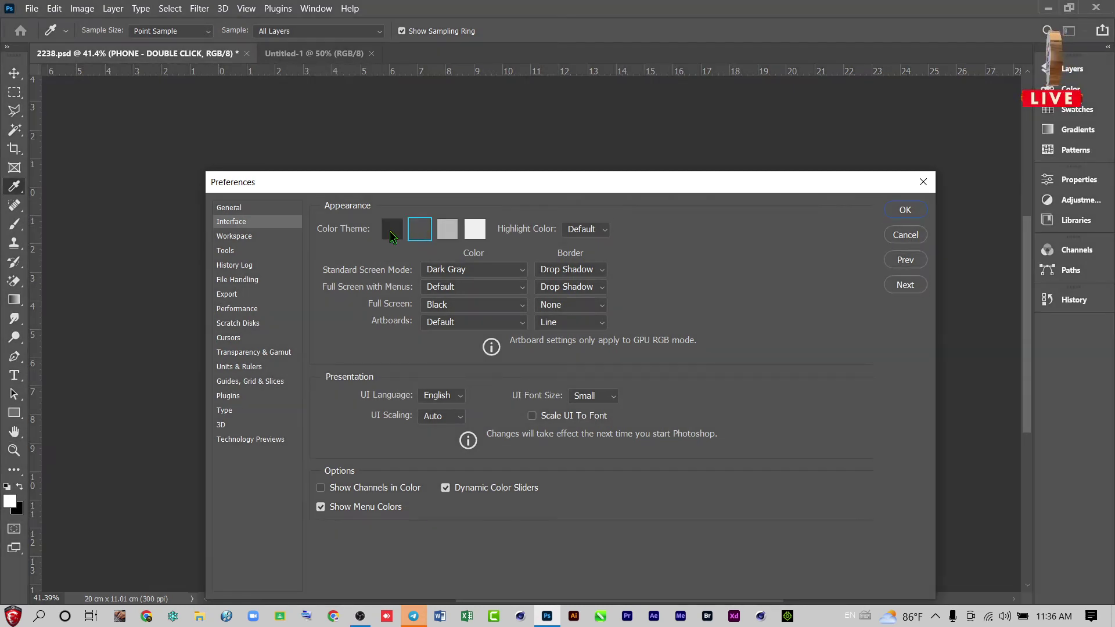
click(390, 234)
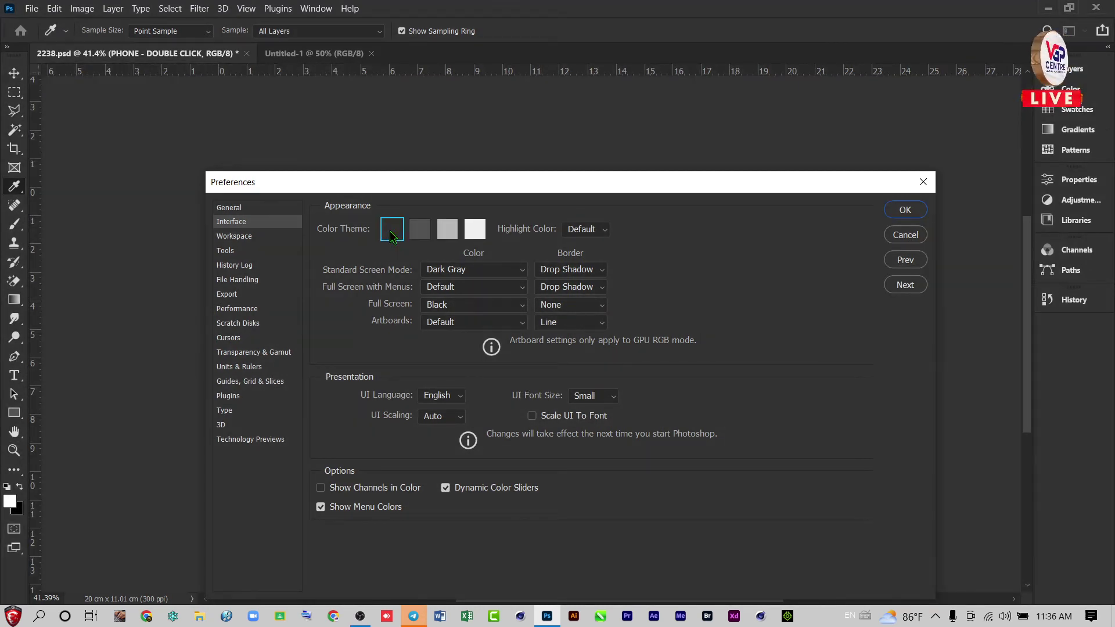
Step: Set History States to 717 in Performance preferences and accept with OK
click(225, 251)
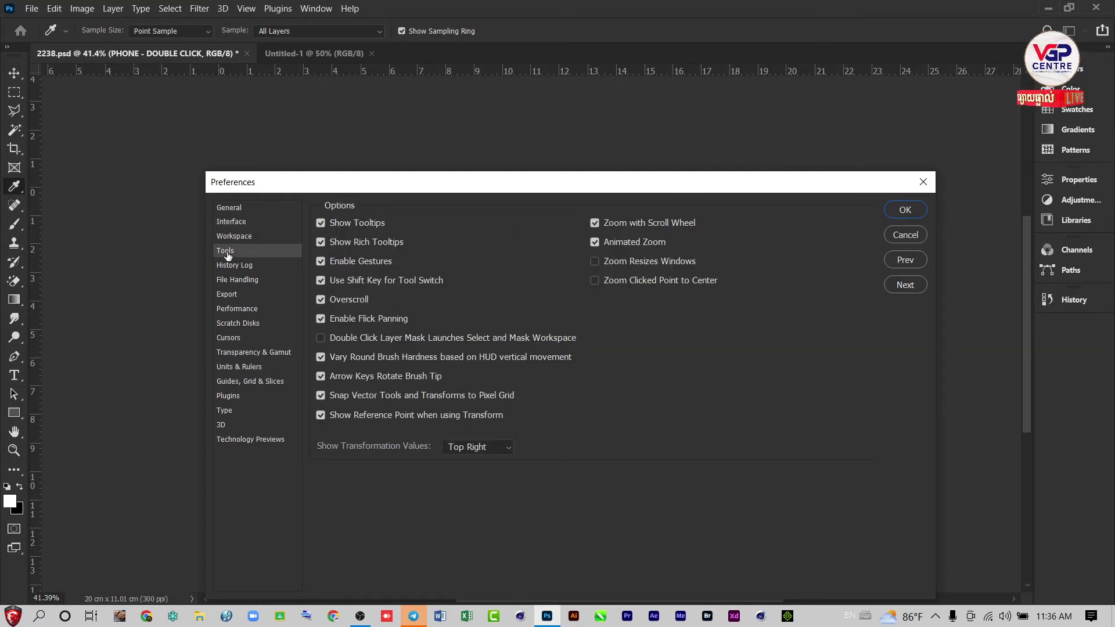
click(233, 413)
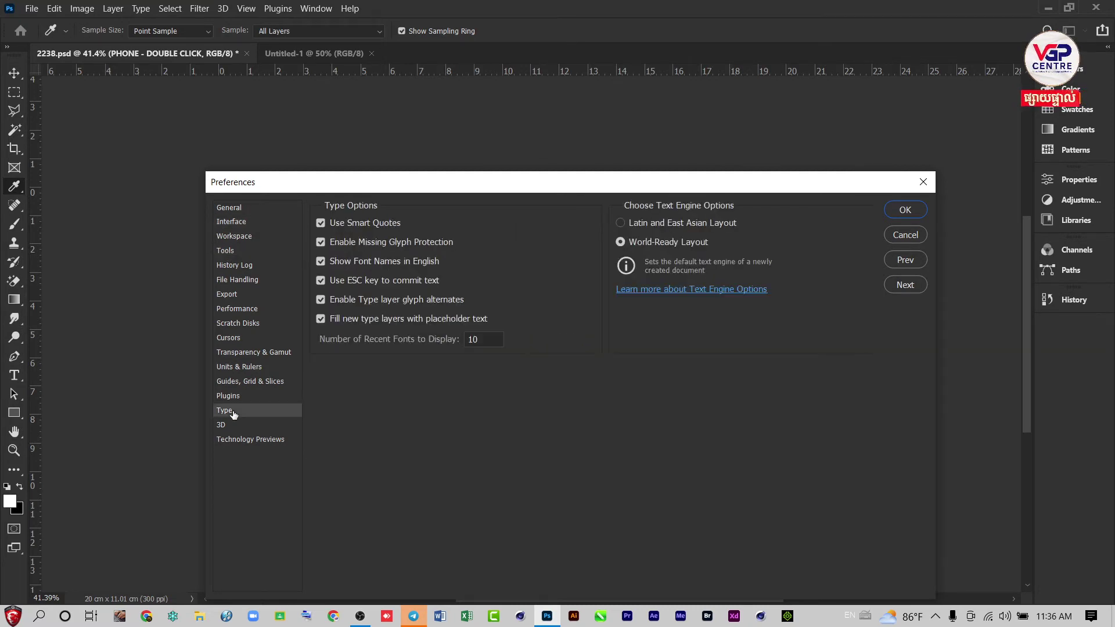
click(235, 312)
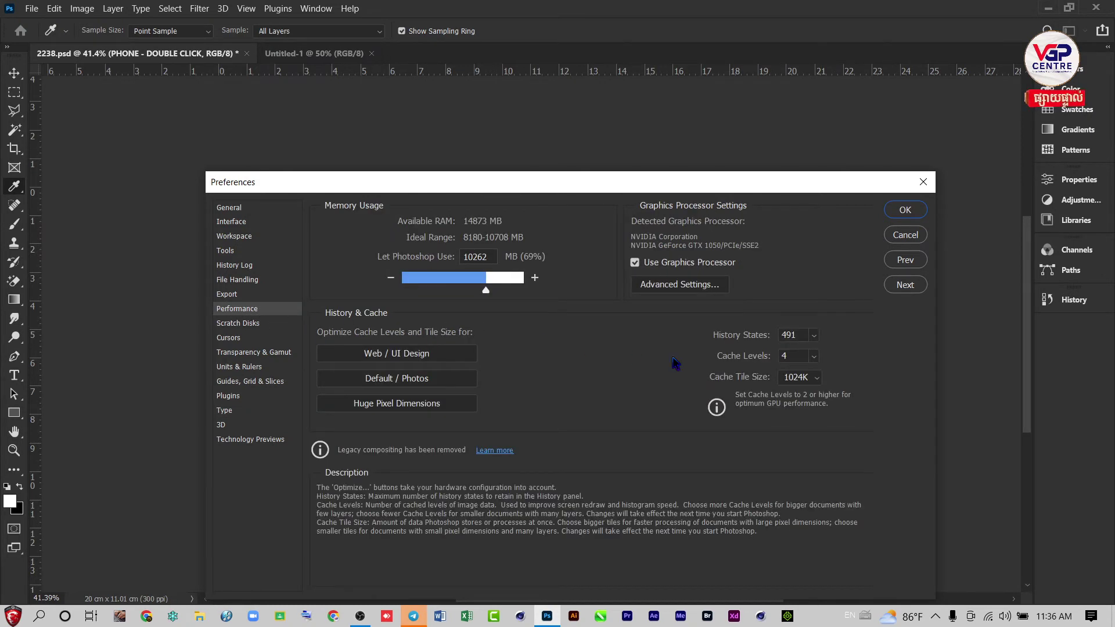
click(814, 335)
mouse_move(826, 352)
mouse_down()
mouse_move(814, 354)
mouse_move(832, 354)
mouse_up()
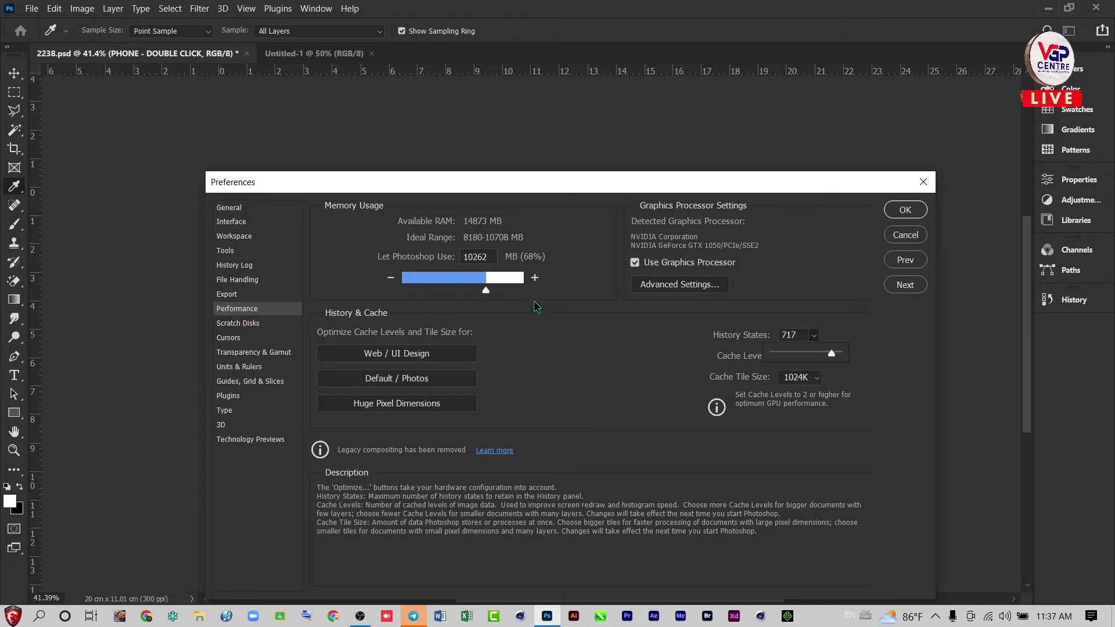
click(898, 212)
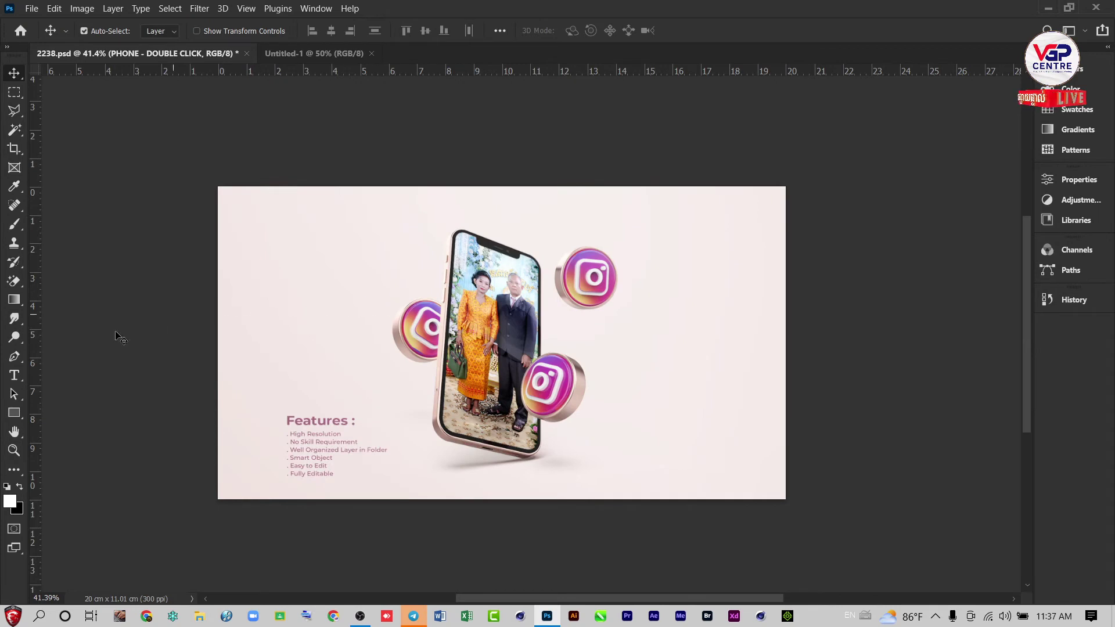
Step: Pick the Type tool, zoom in, and set the font to kh CN Star
click(14, 376)
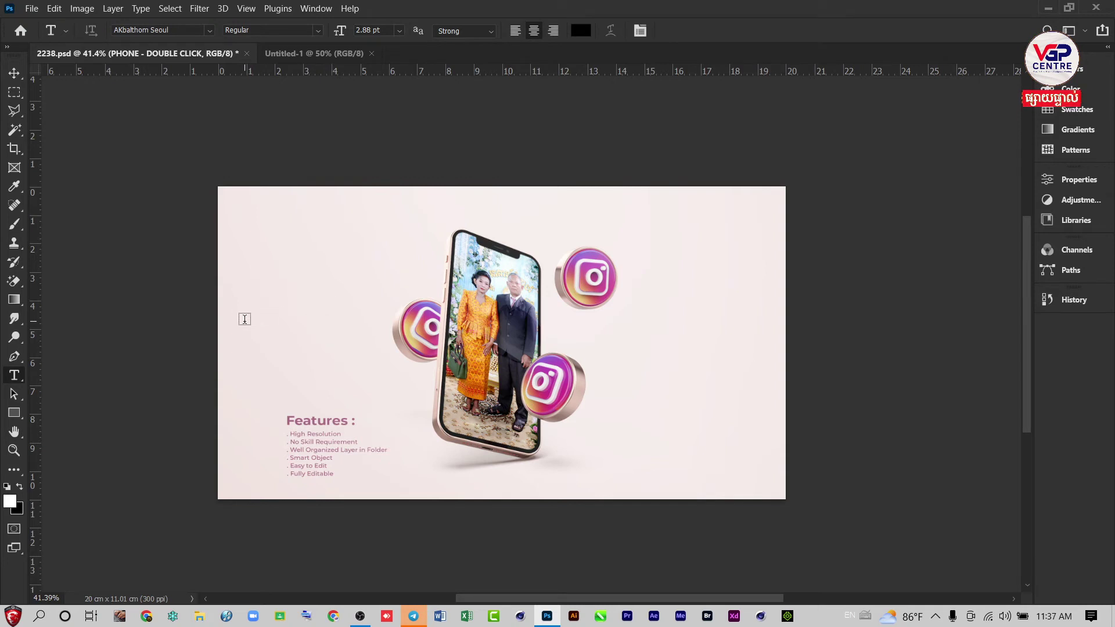
scroll(261, 279, up, 1)
scroll(260, 279, up, 1)
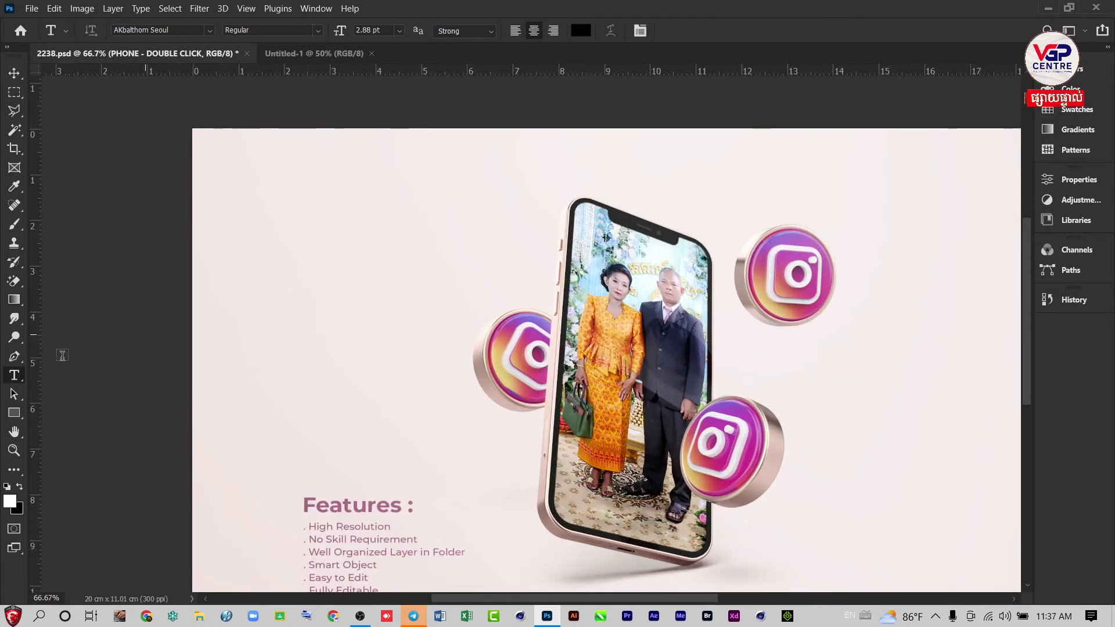
click(208, 32)
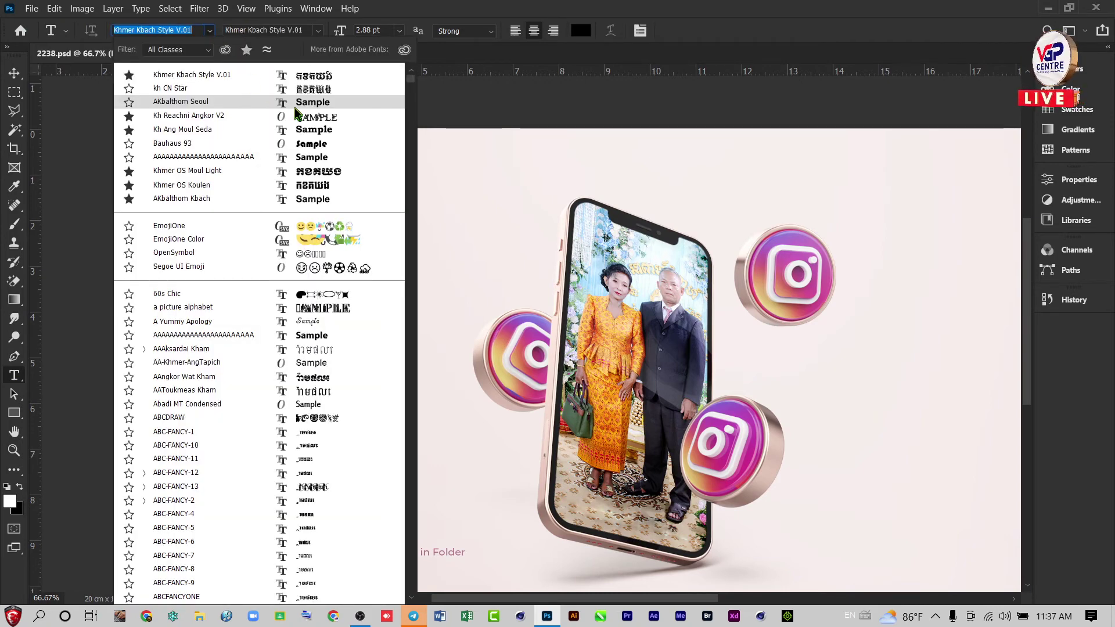
key(Up)
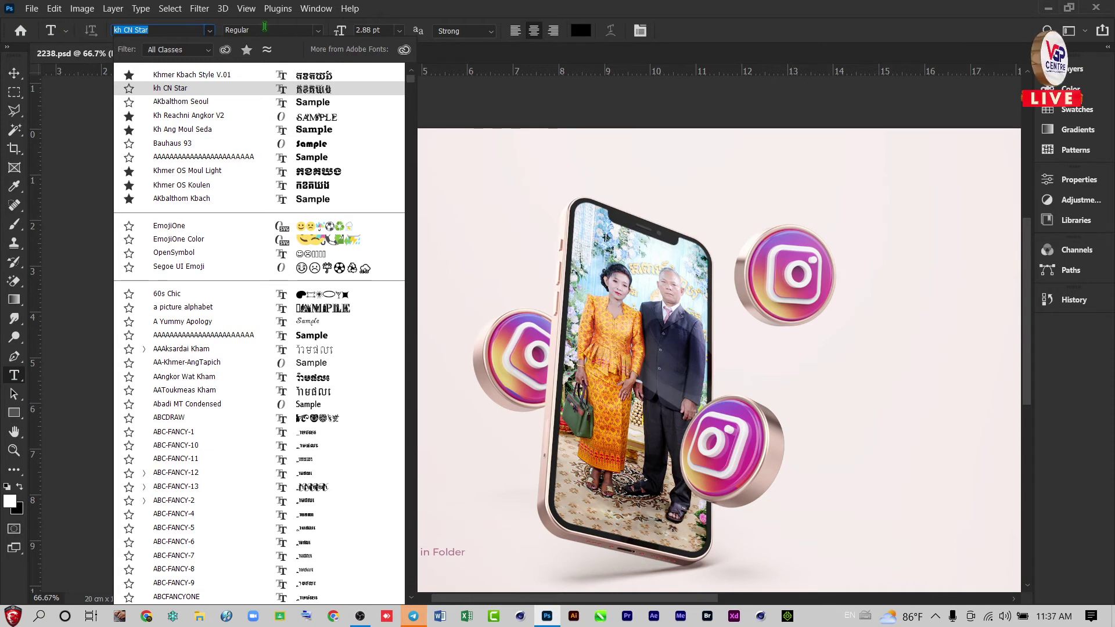
key(Return)
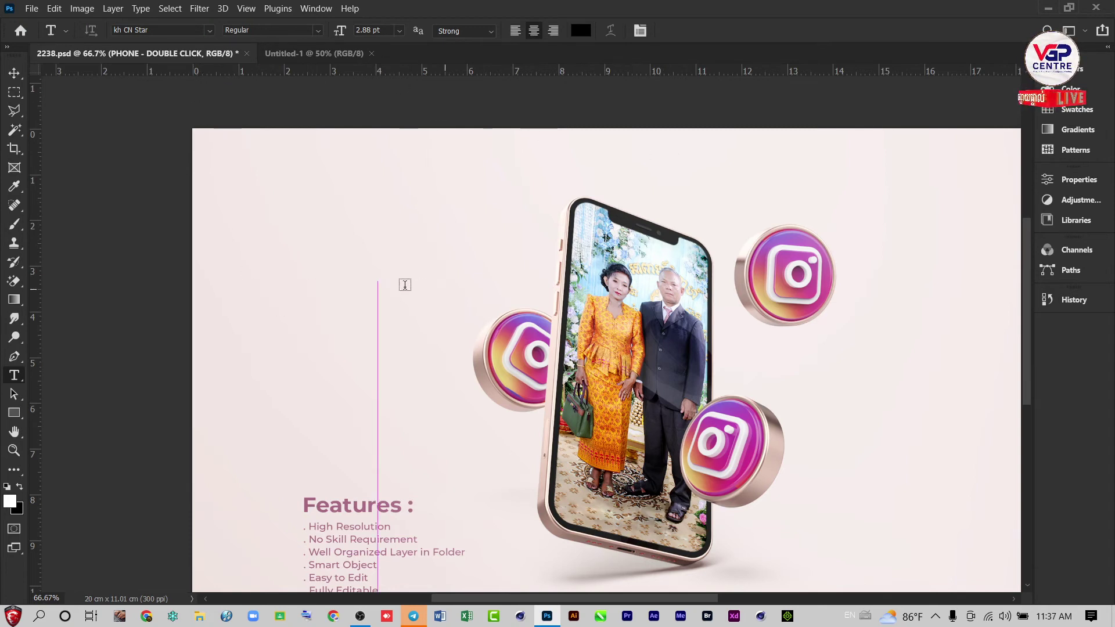
Step: Commit the current text, start a 40 pt title above the phone, and show Character settings
click(310, 274)
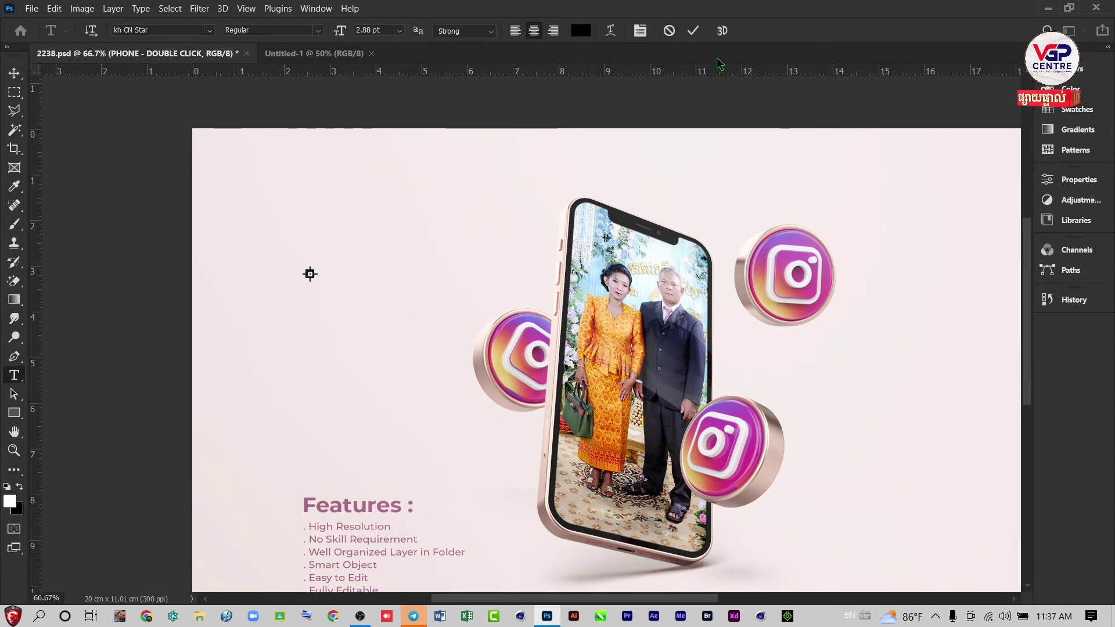
click(1074, 69)
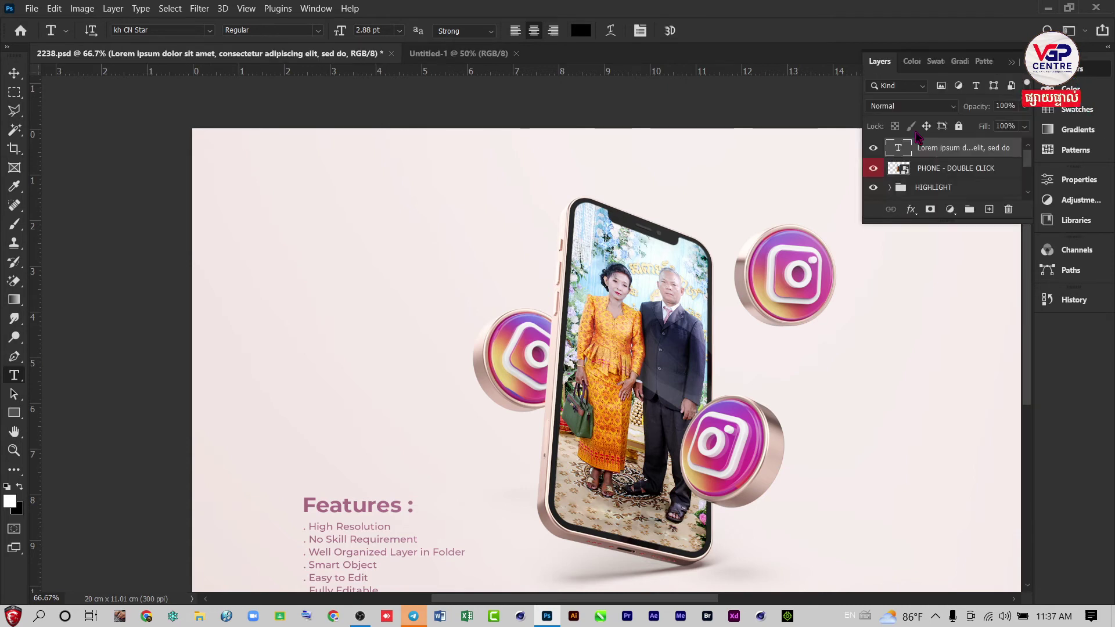
click(506, 206)
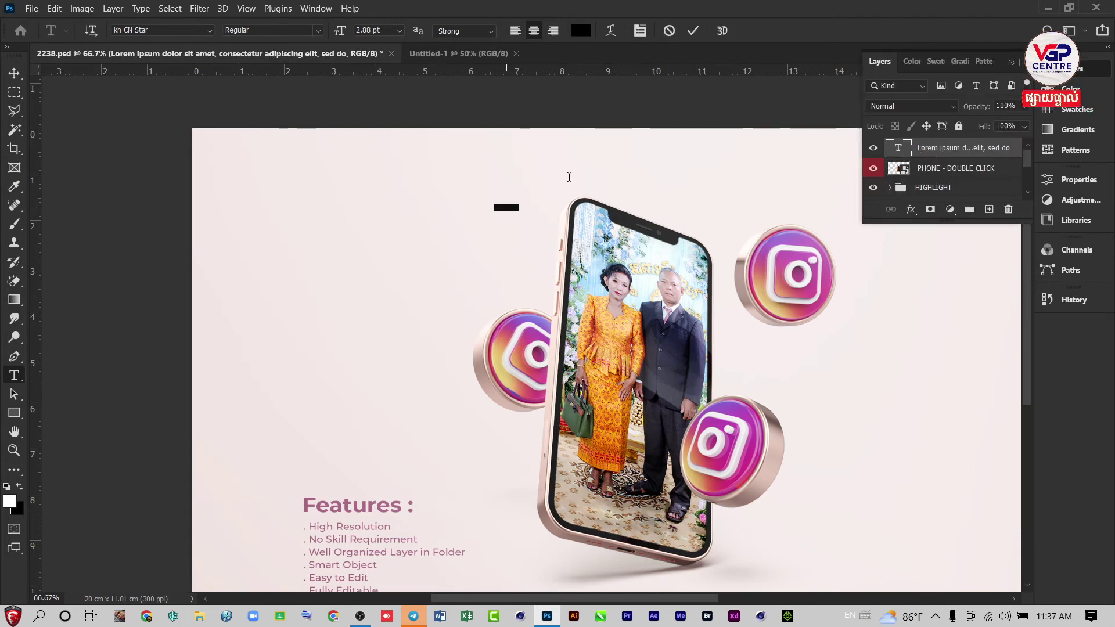
click(371, 30)
text(40)
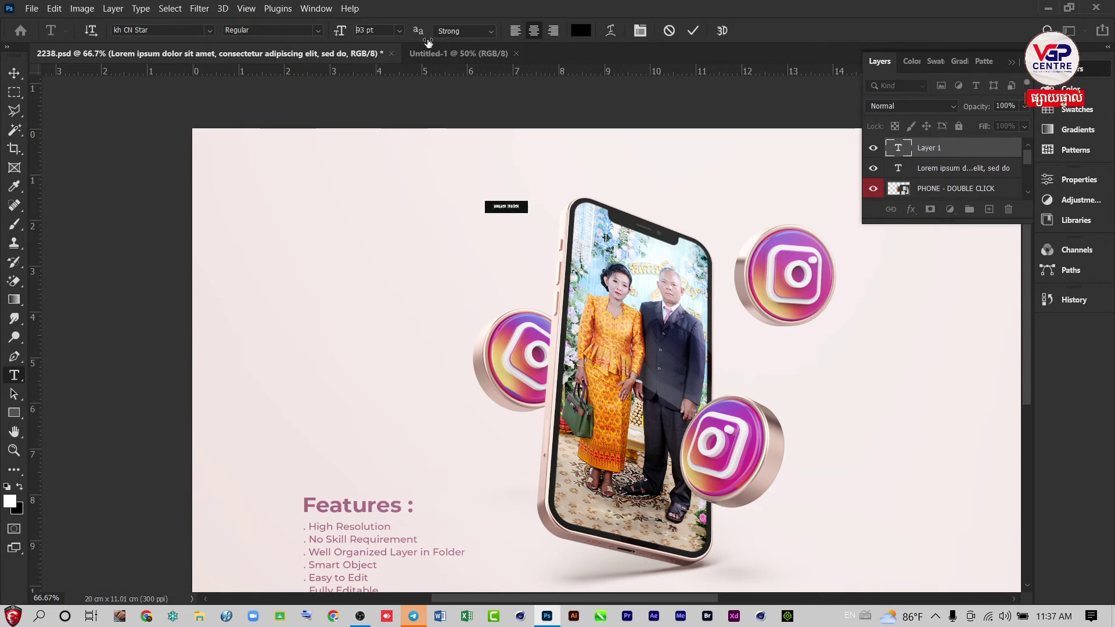
text(29)
key(Return)
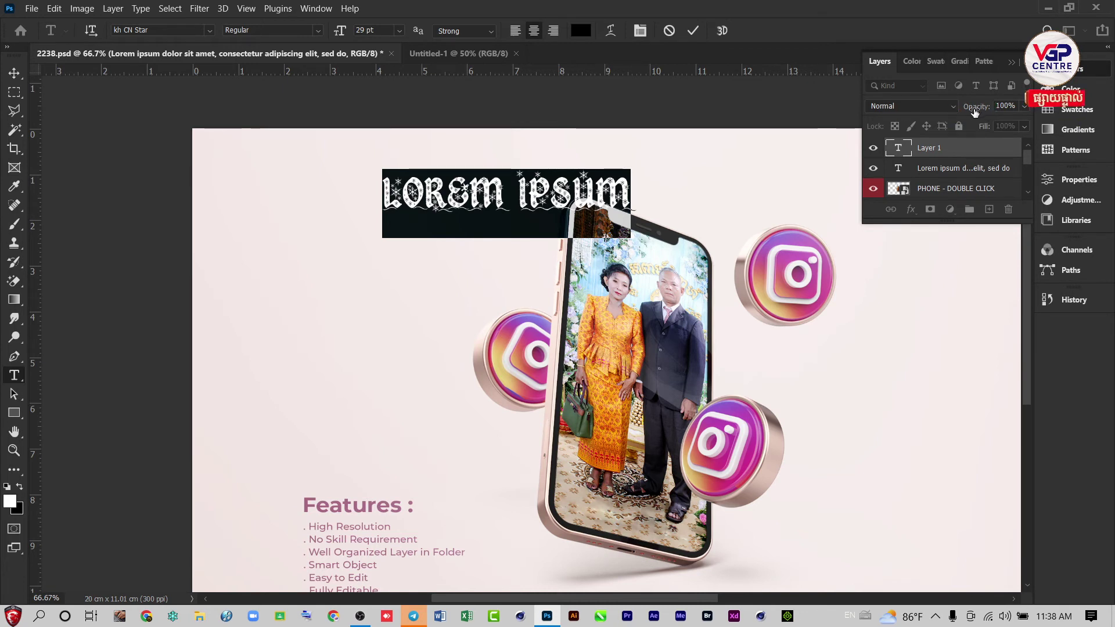
key(ctrl+t)
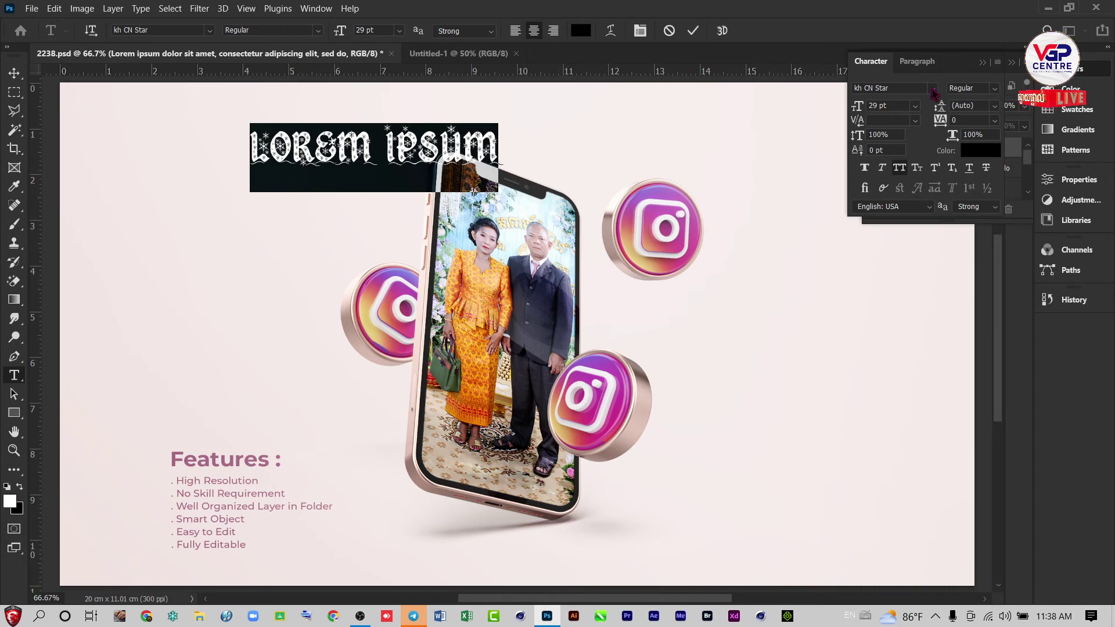
Step: Switch the title to Khmer OS Moul Light, back to kh CN Star, then show Layers
click(932, 90)
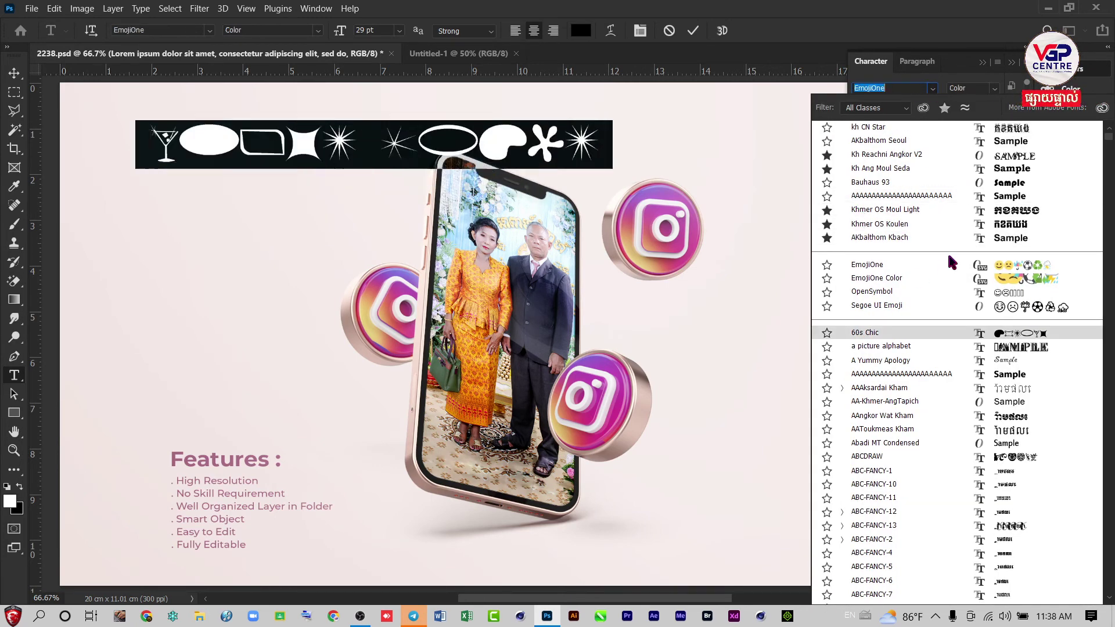
click(999, 210)
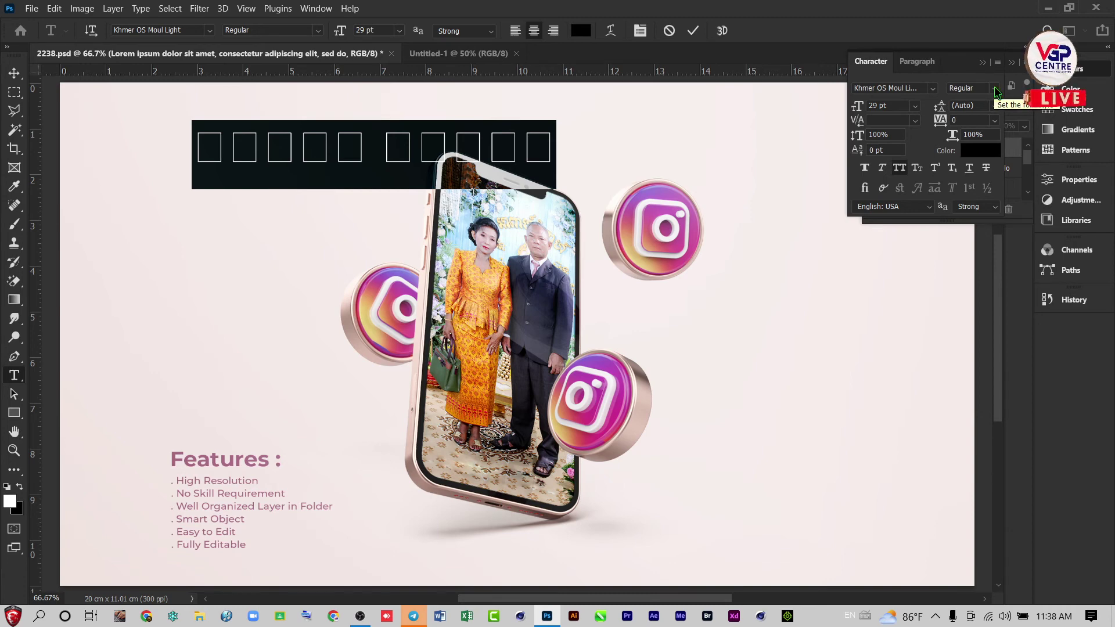
click(934, 89)
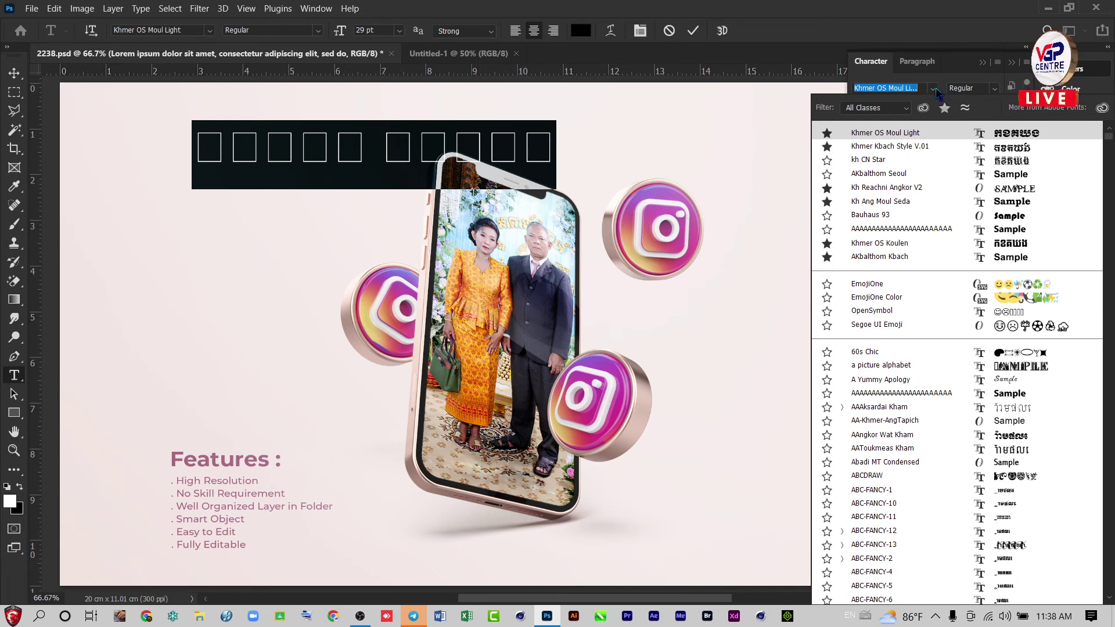
click(868, 159)
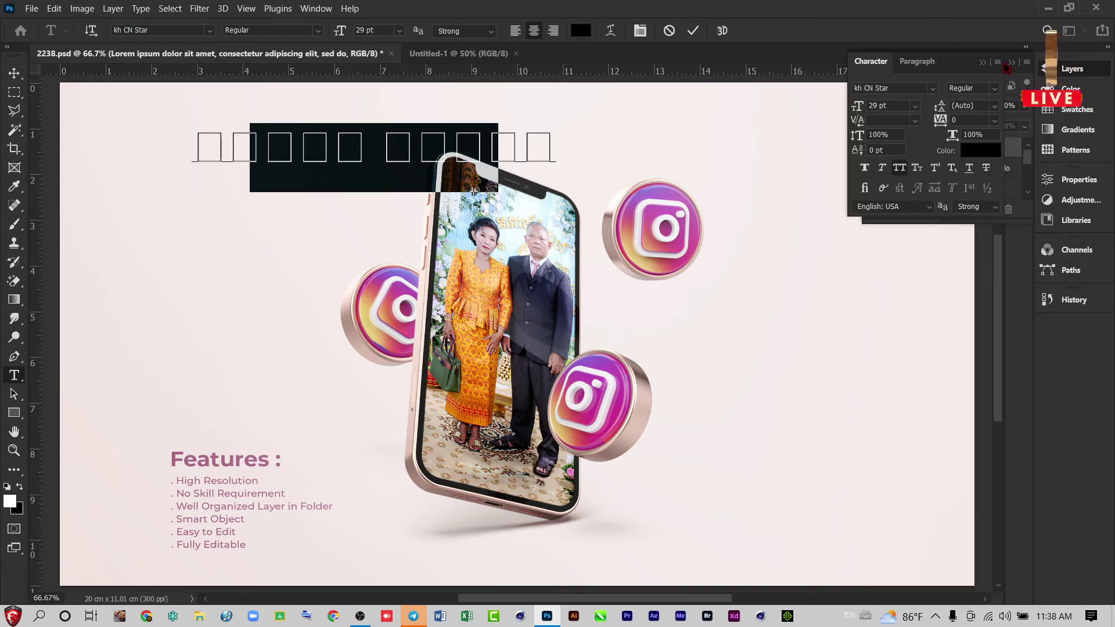
click(1072, 68)
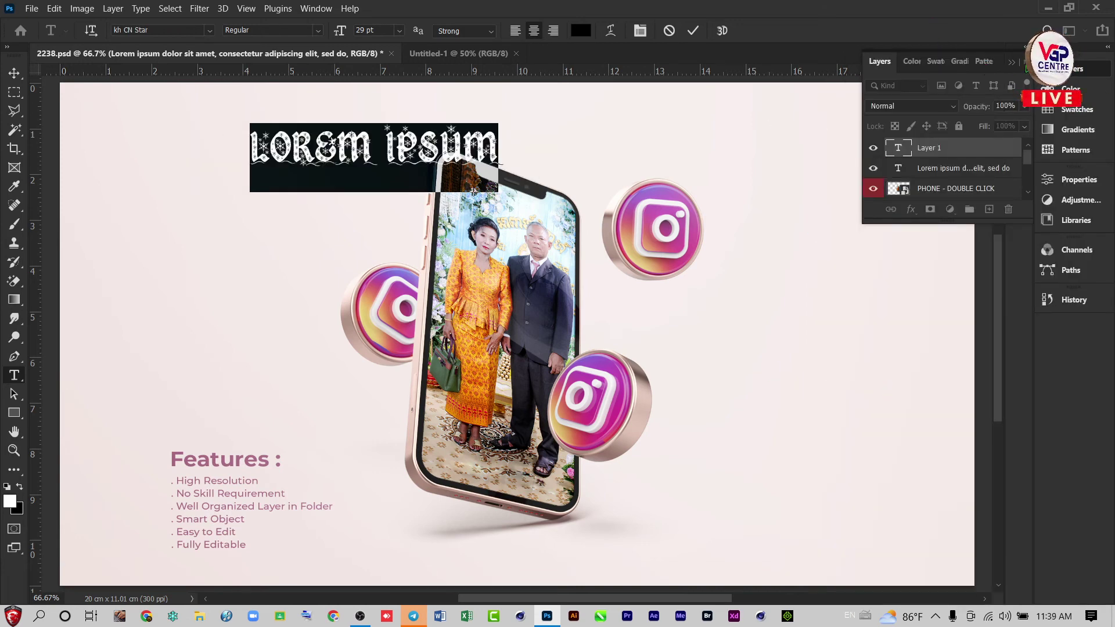
Step: Drag the LOREM IPSUM title left and down, then reopen it for editing with Khmer input
click(608, 153)
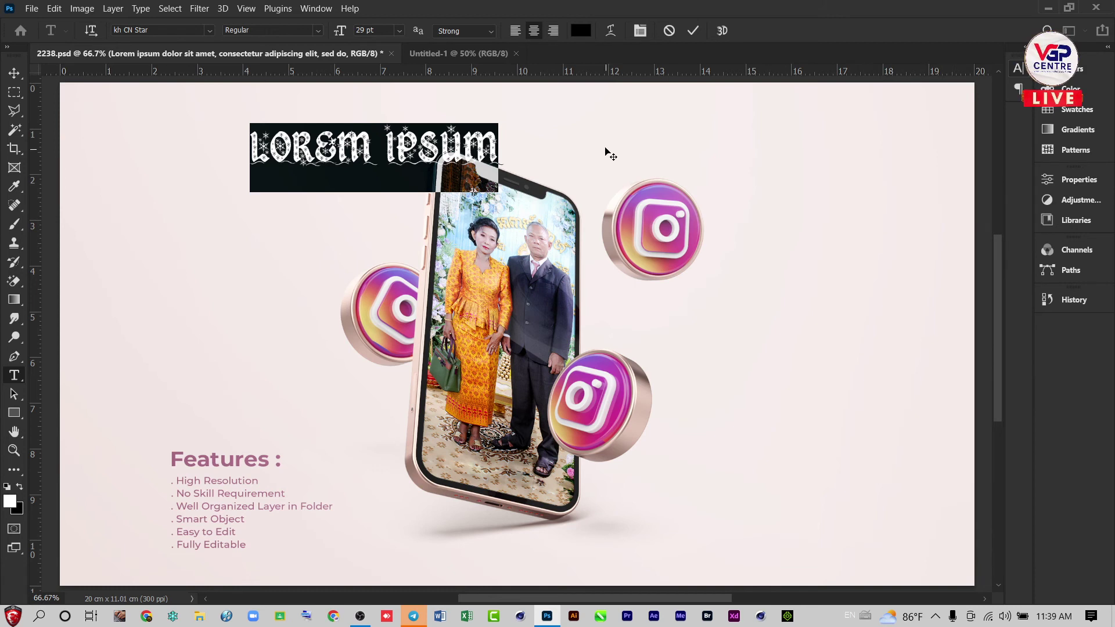
click(15, 74)
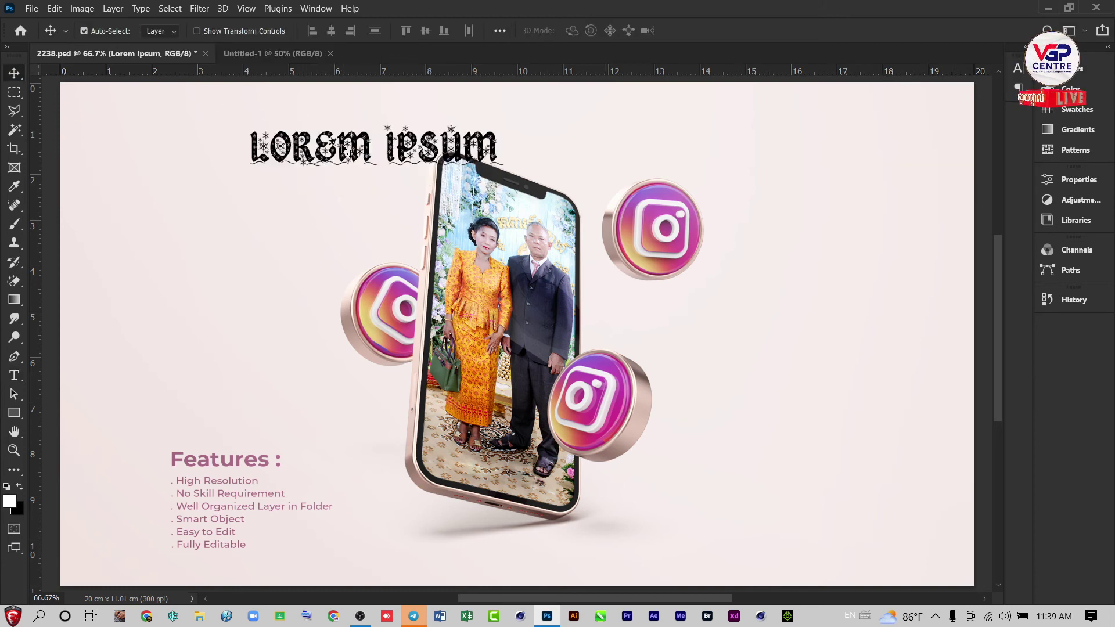
drag(348, 152, 206, 184)
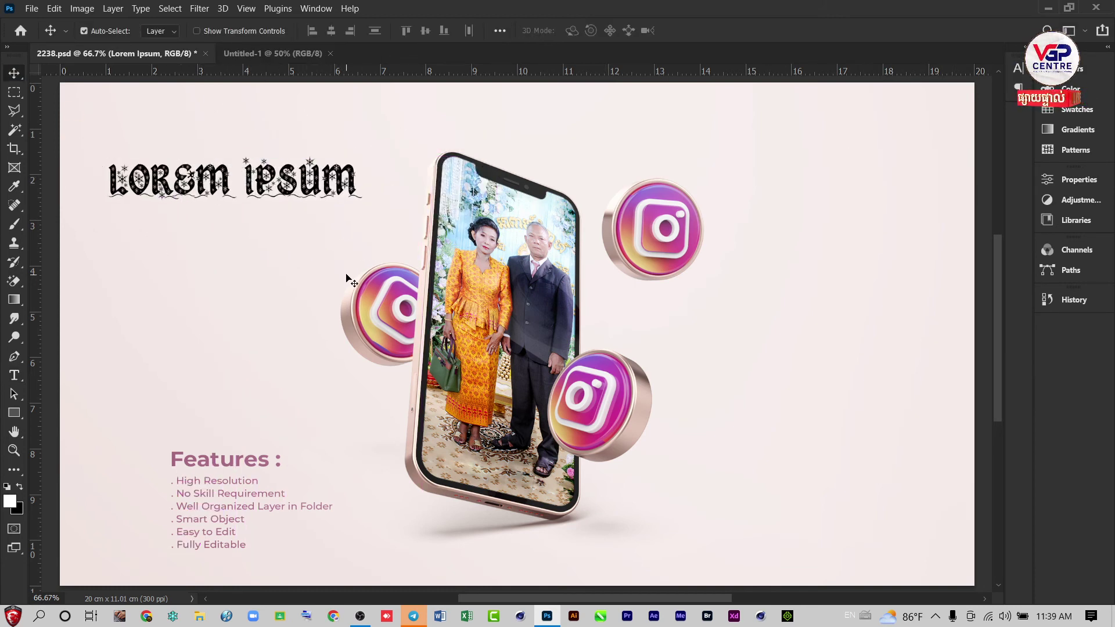
click(12, 377)
click(297, 189)
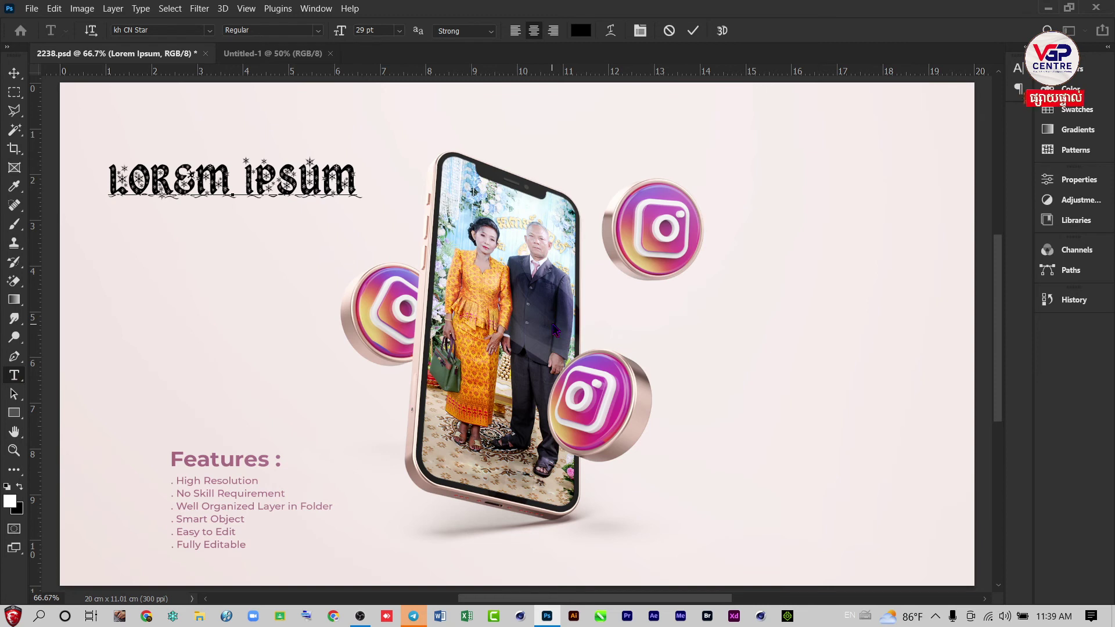
key(alt+shift)
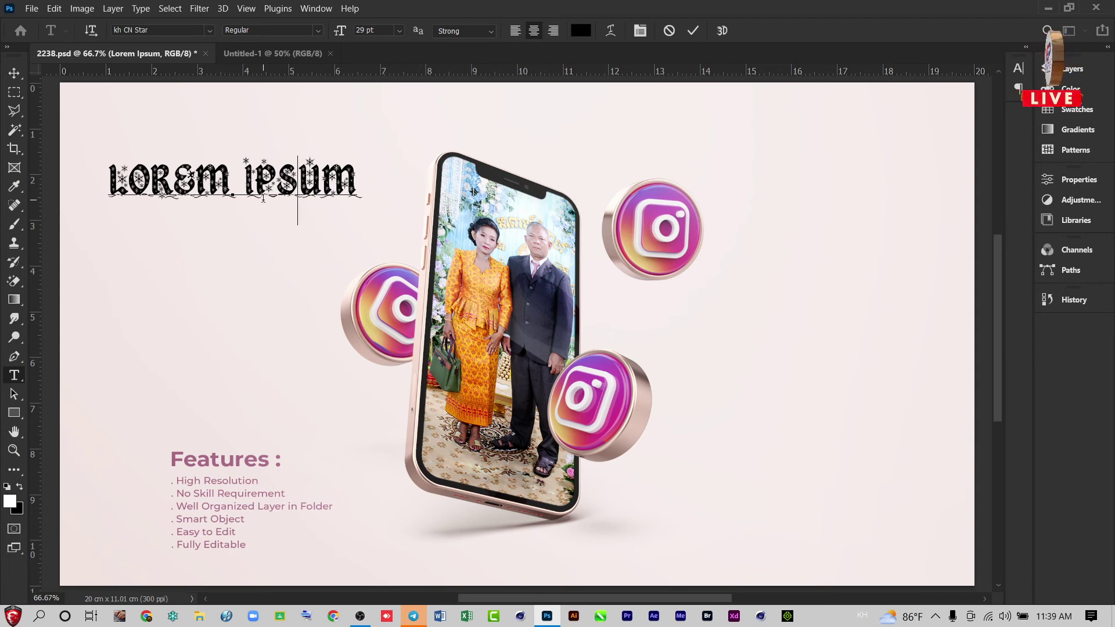
Step: Replace the title text with 'កកាខ្មែរ' and set it in Khmer OS Moul Light
key(ctrl+a)
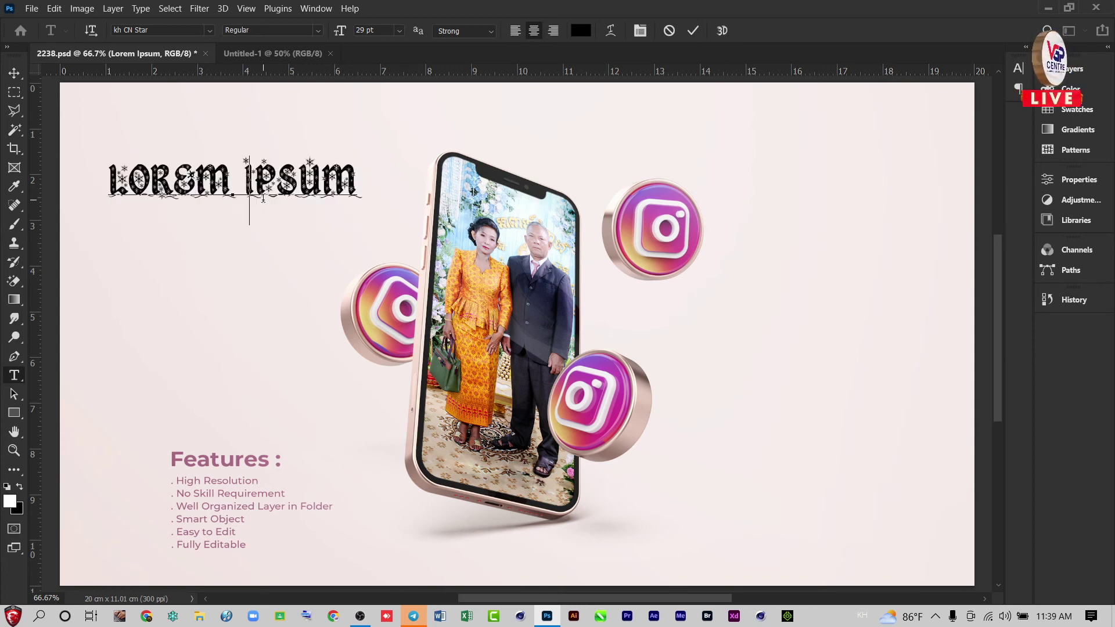
text(ក)
text(កា)
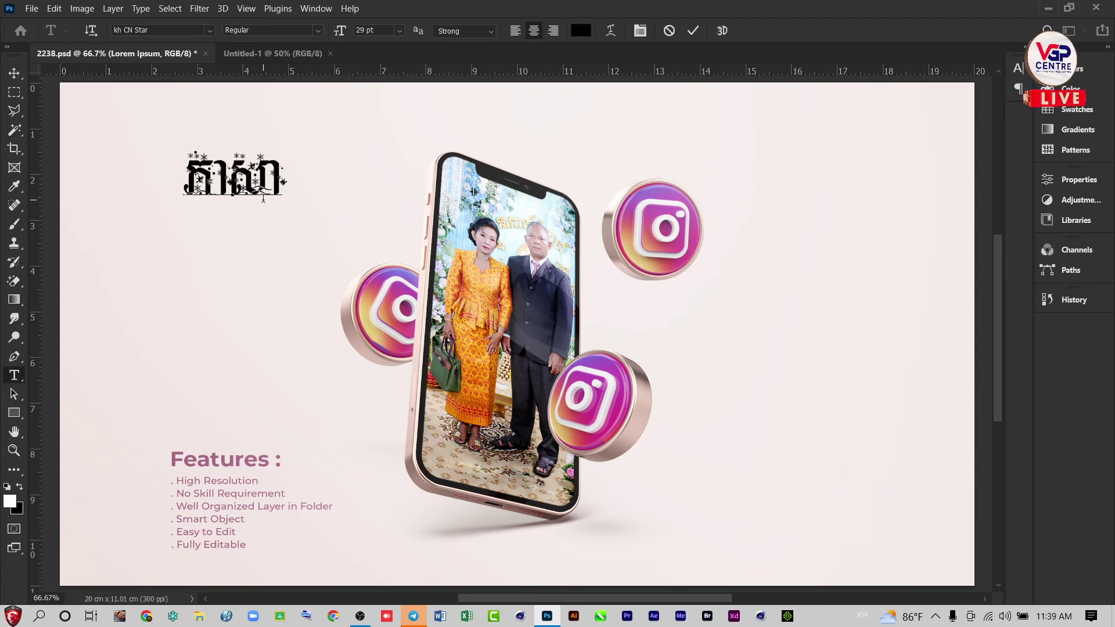
text(ខ្មែរ)
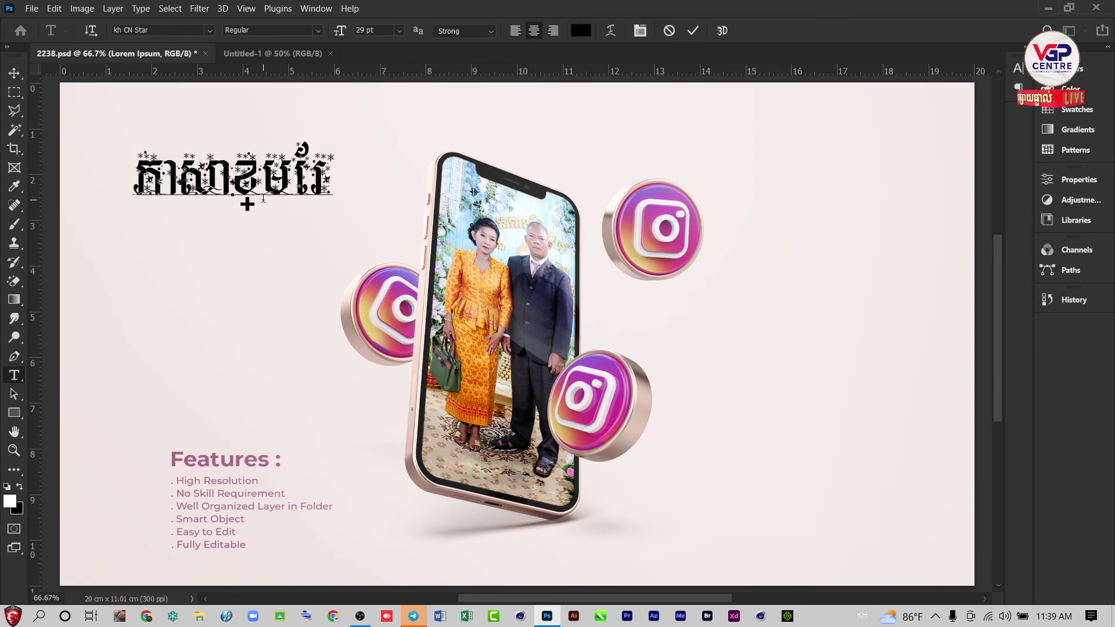
key(ctrl+a)
key(ctrl+t)
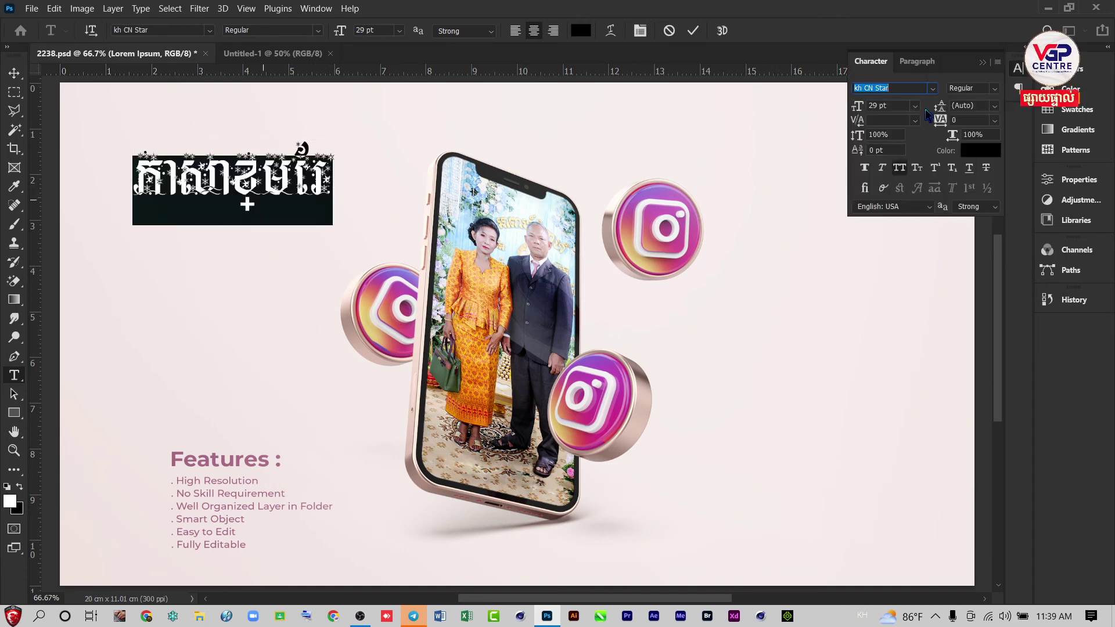
click(933, 89)
click(973, 133)
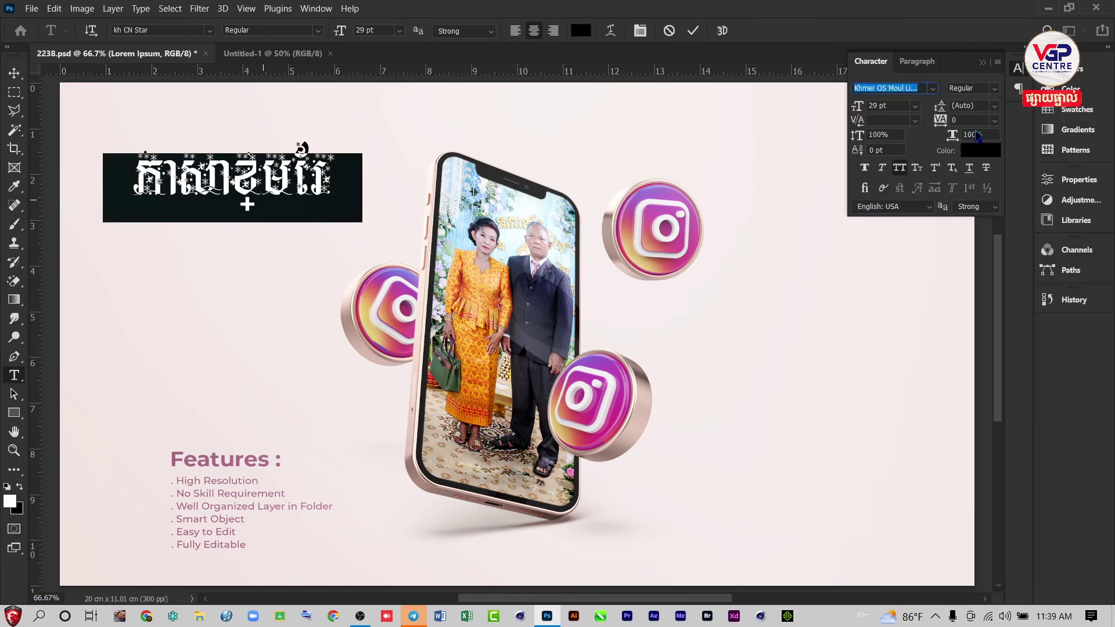
Step: Preview the Khmer title, commit it, nudge it down, then delete the layer
scroll(352, 202, up, 1)
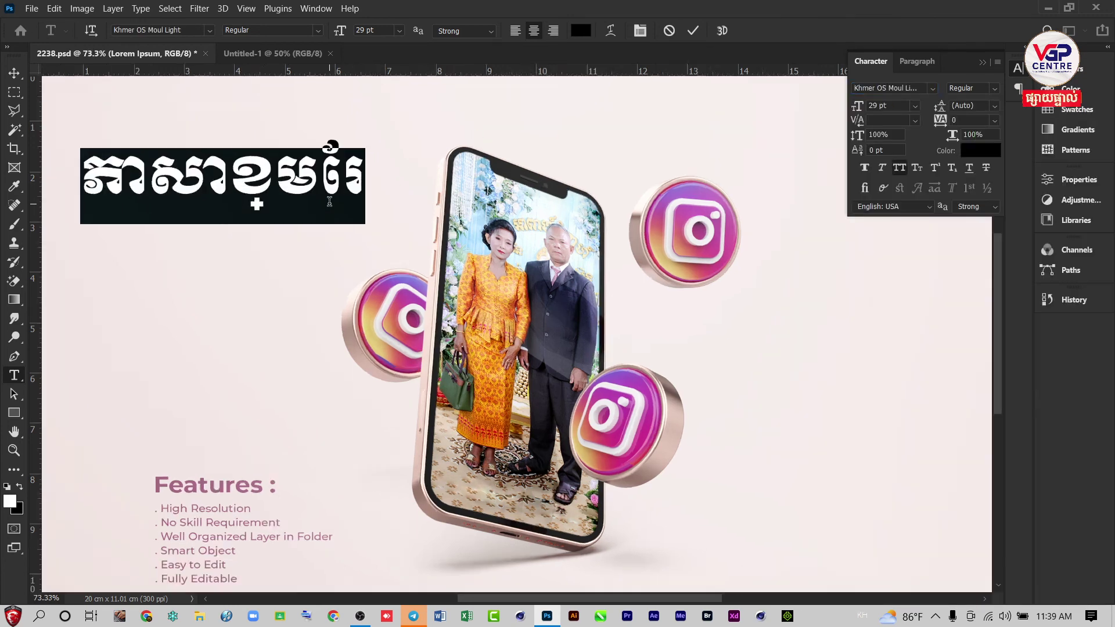
scroll(337, 200, up, 1)
scroll(319, 198, down, 1)
scroll(297, 196, up, 1)
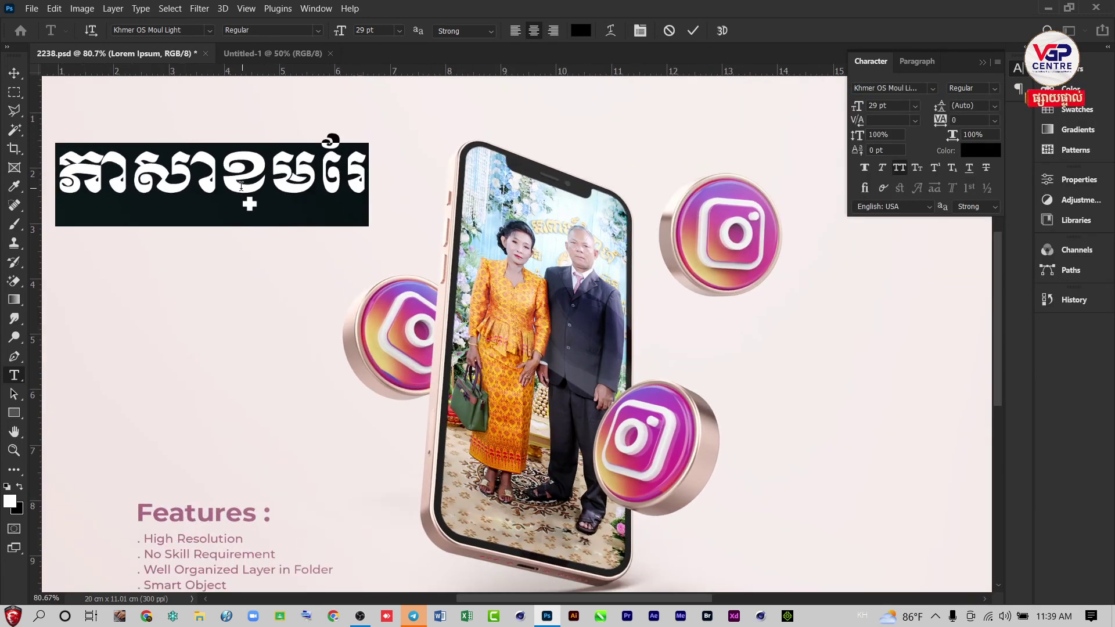
scroll(241, 185, down, 1)
scroll(111, 171, up, 1)
scroll(111, 171, up, 1)
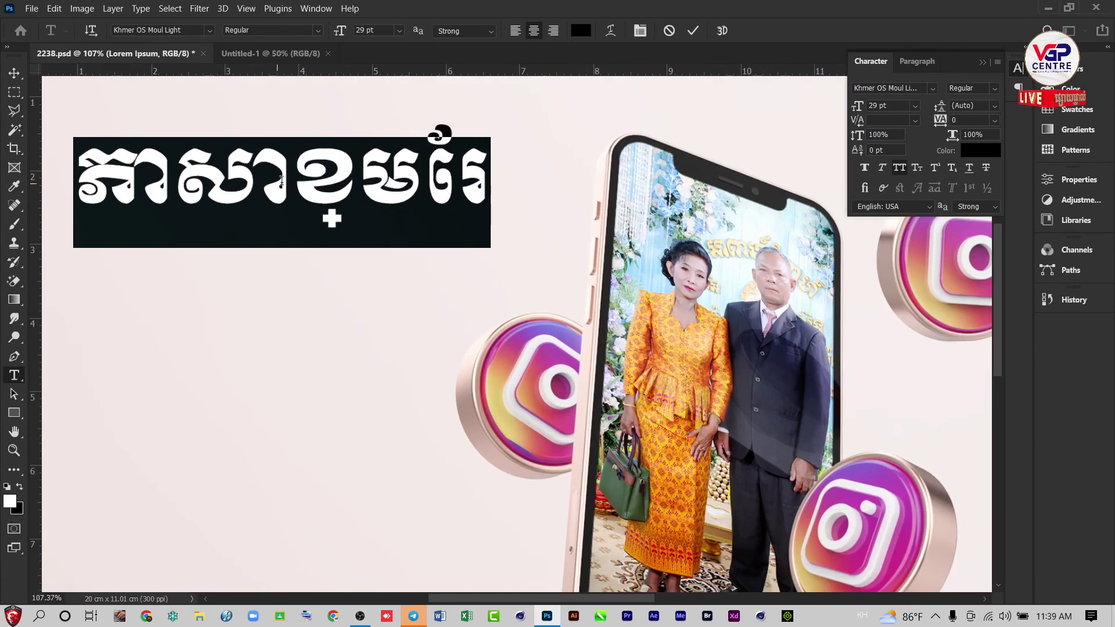
click(291, 174)
scroll(323, 185, down, 1)
scroll(323, 184, down, 1)
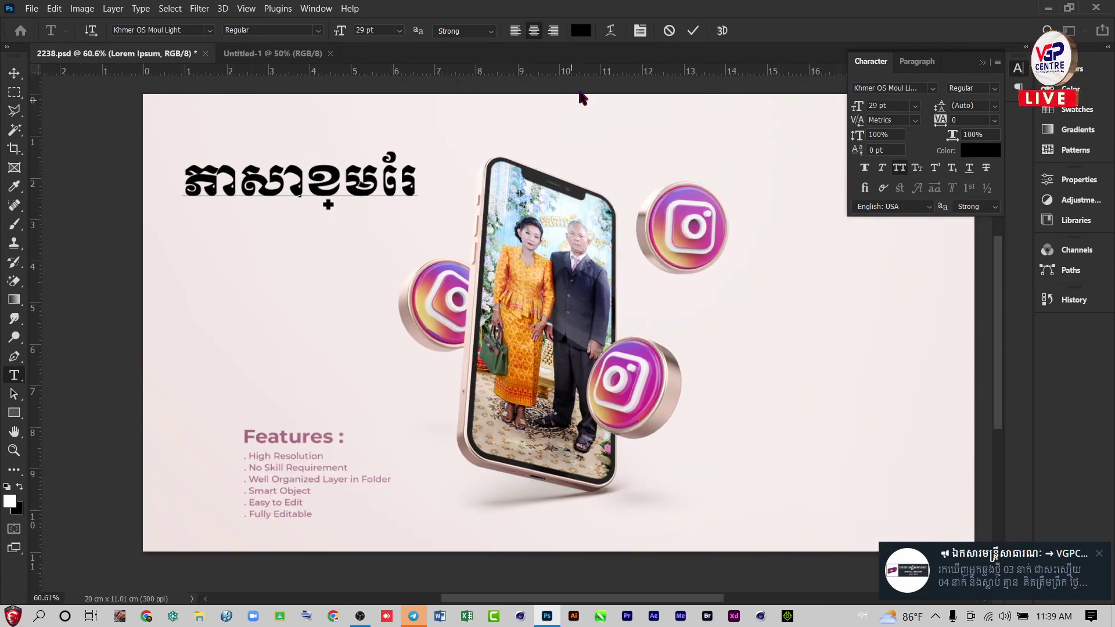
click(692, 30)
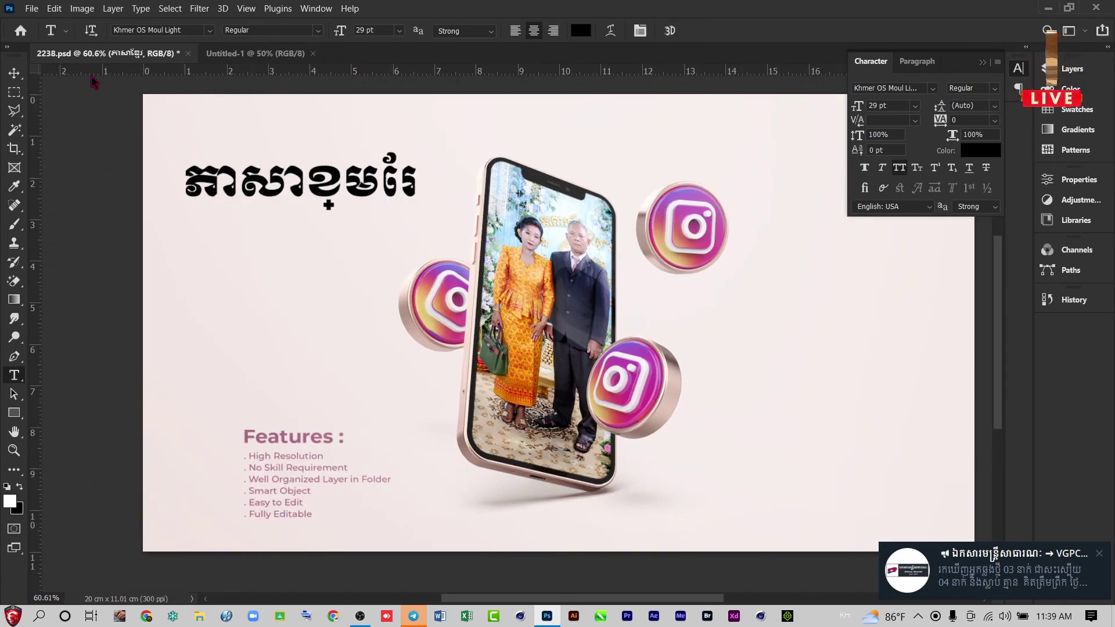
click(15, 74)
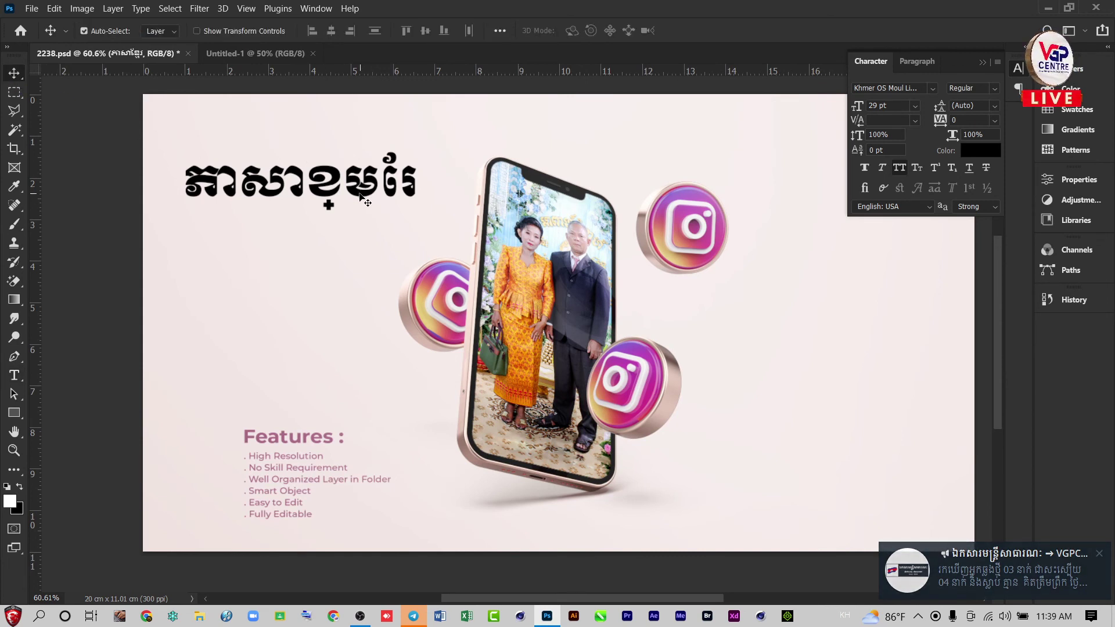
drag(367, 188, 369, 250)
key(Delete)
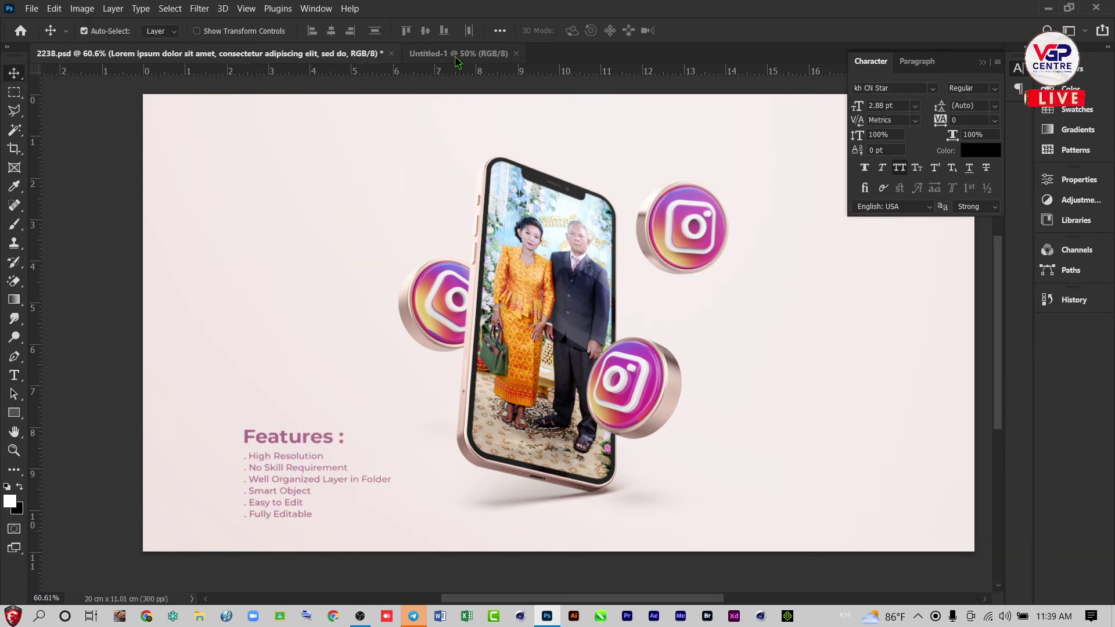
Step: Switch to Untitled-1, fit it to the window, and place a text insertion point on the page
click(458, 54)
scroll(540, 281, up, 2)
scroll(540, 281, down, 2)
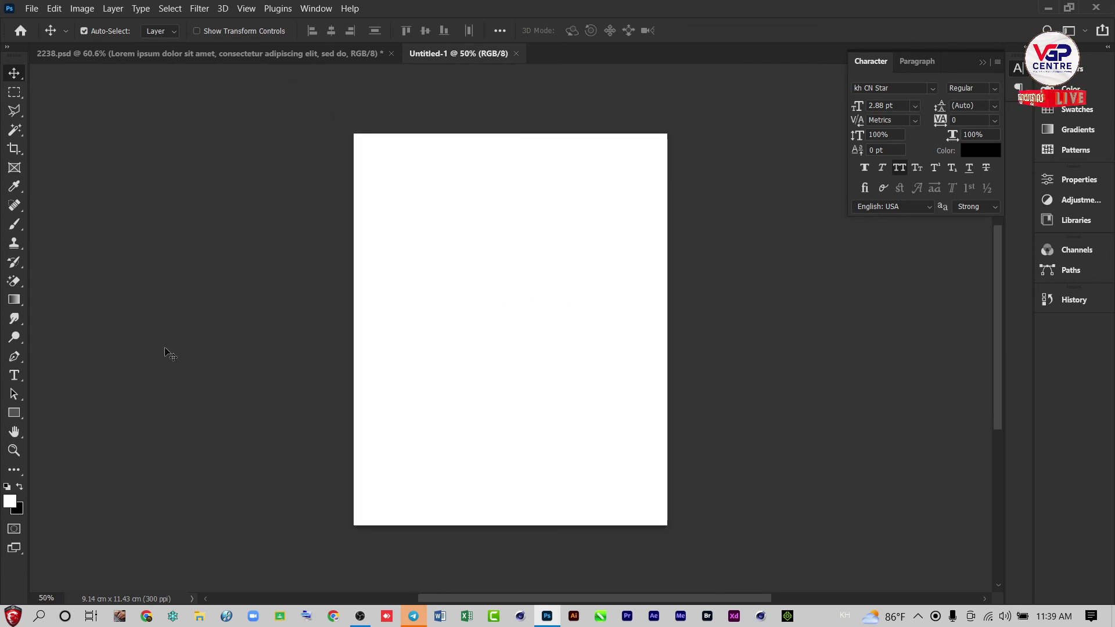
key(ctrl+0)
click(15, 379)
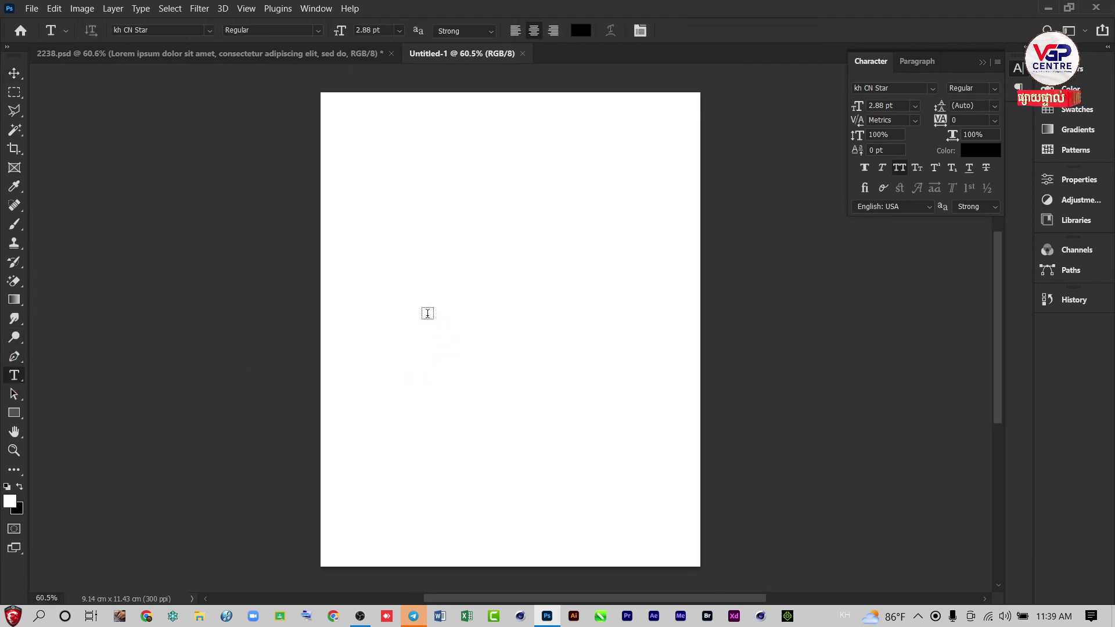
click(426, 316)
scroll(426, 313, up, 5)
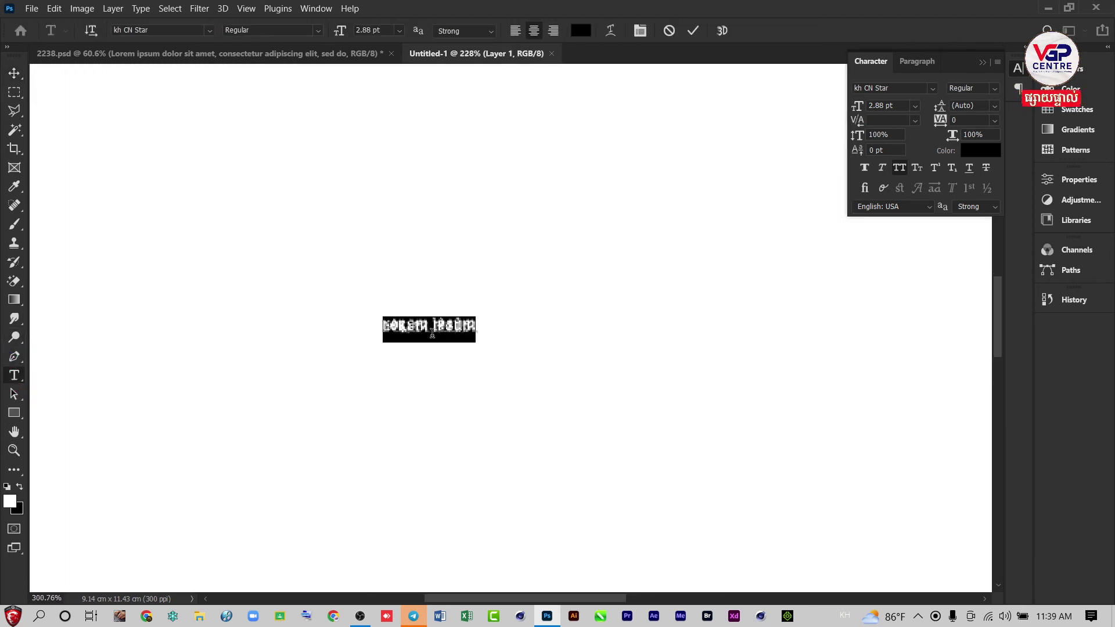
Step: Size the text to 29 pt, set Khmer OS Moul Light, type 'ខ្ញែរ' and commit
click(366, 30)
text(90)
key(Return)
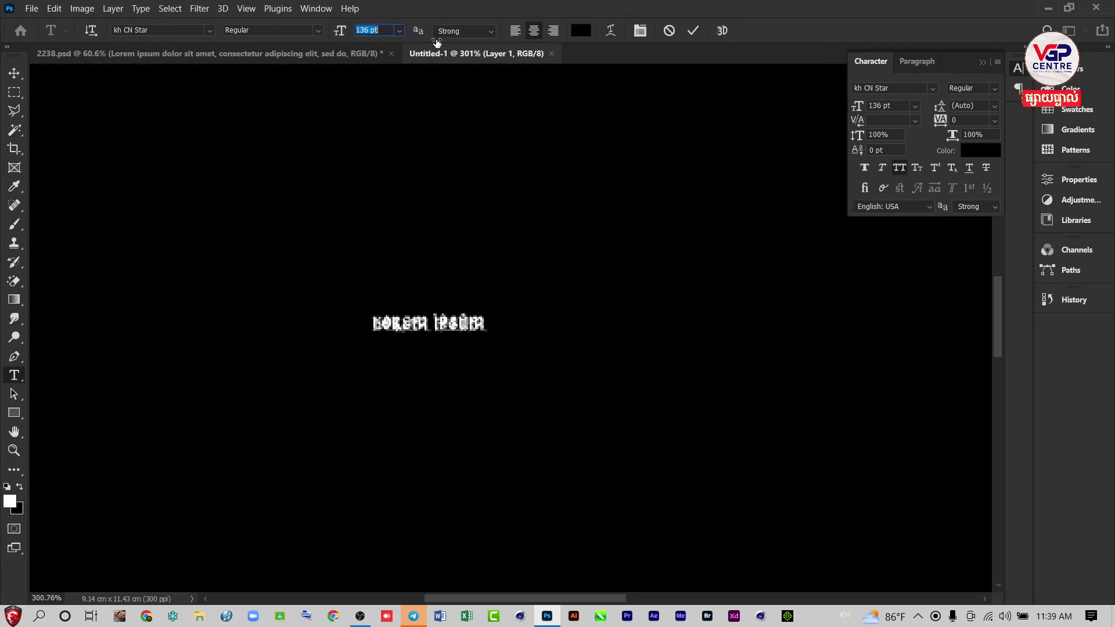
drag(392, 49, 359, 47)
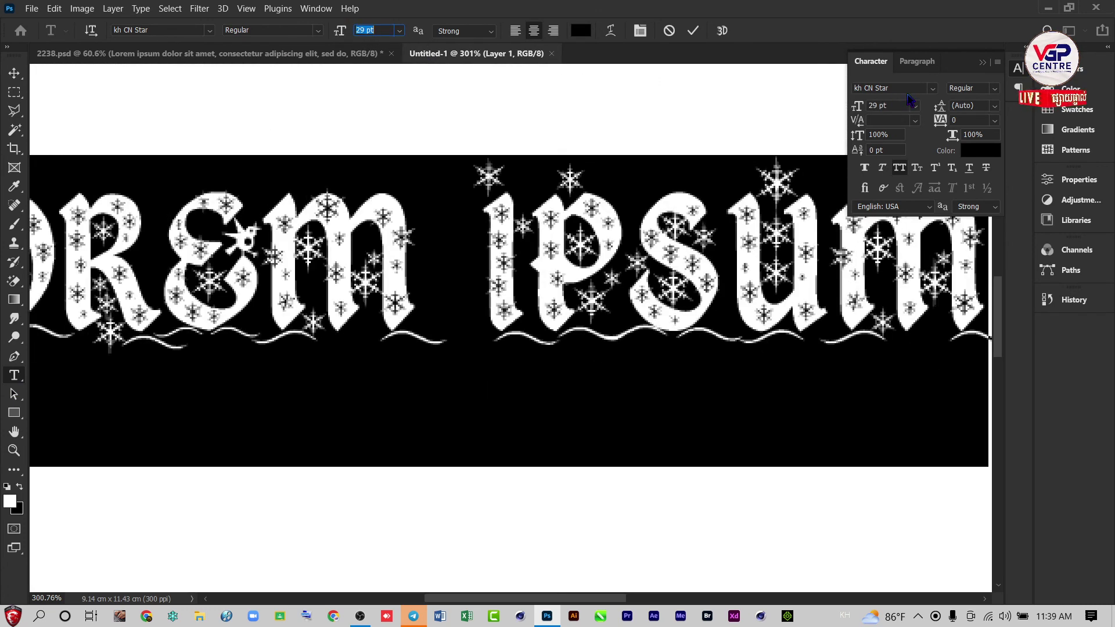
click(933, 89)
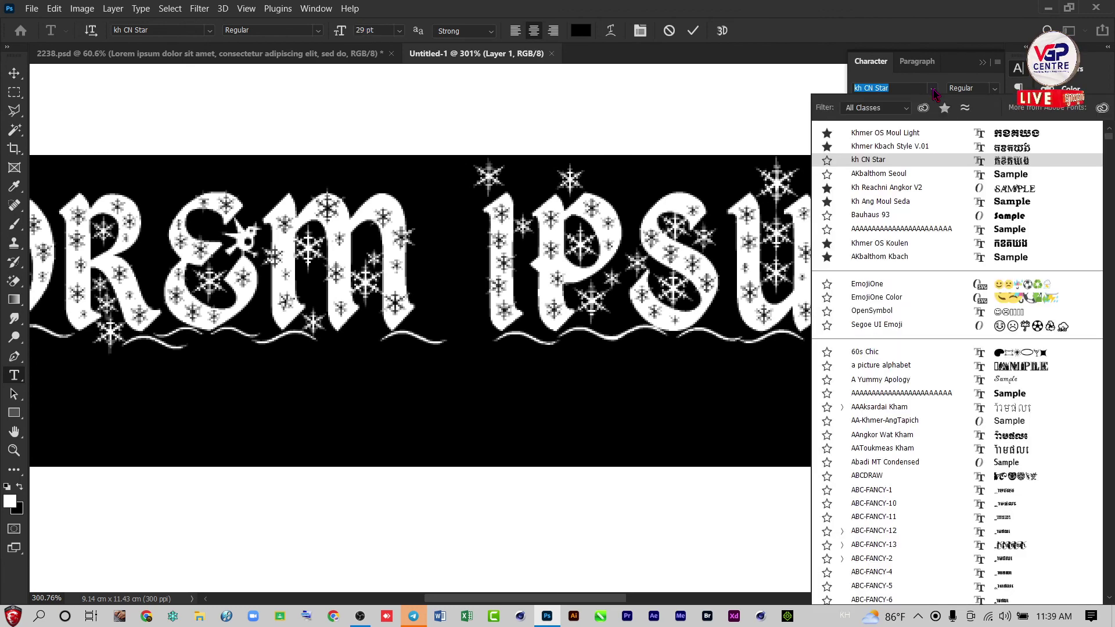
click(953, 132)
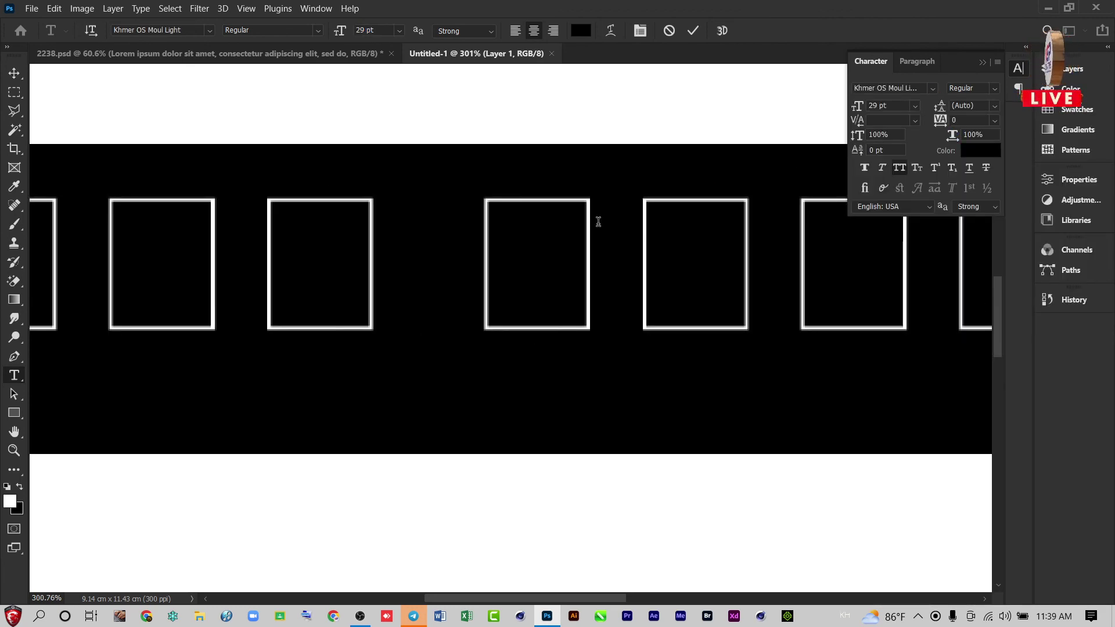
text(ខ)
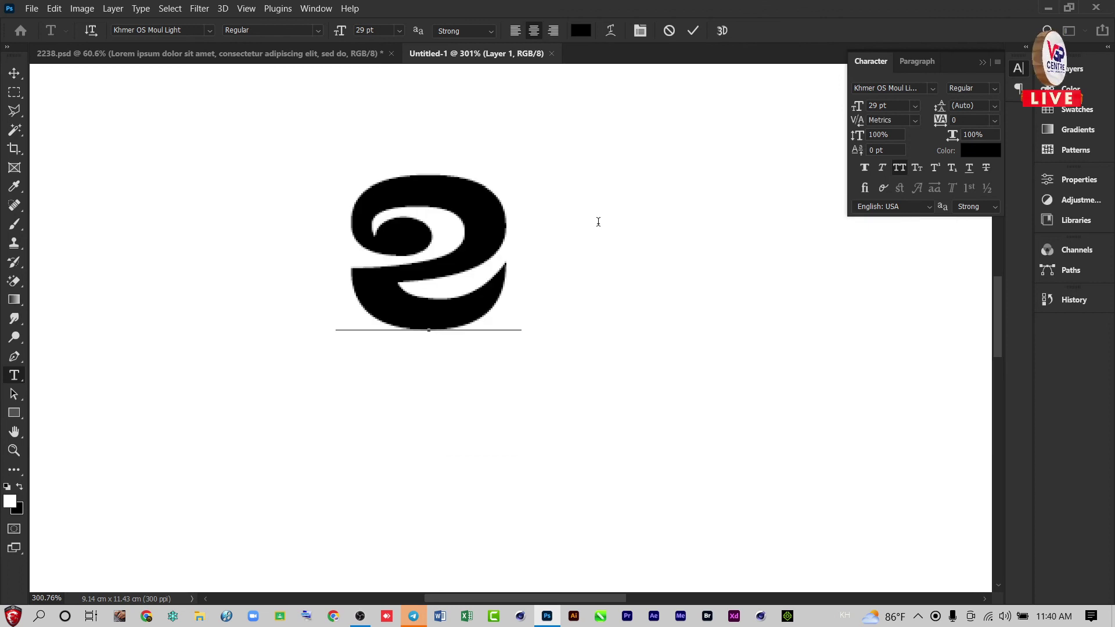
text(្ញែរ)
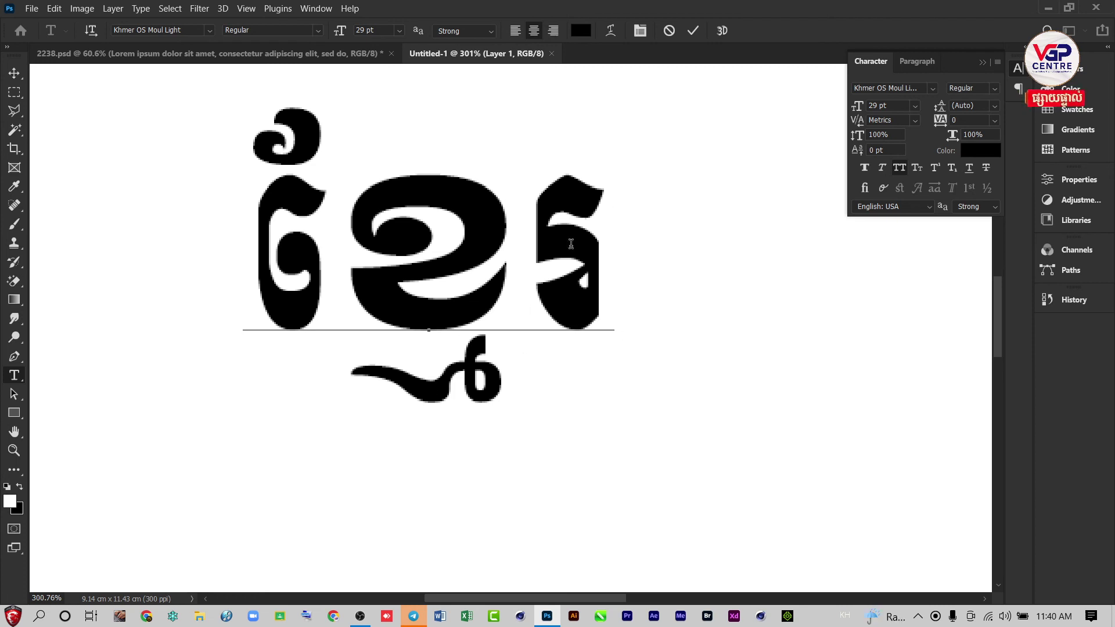
click(693, 30)
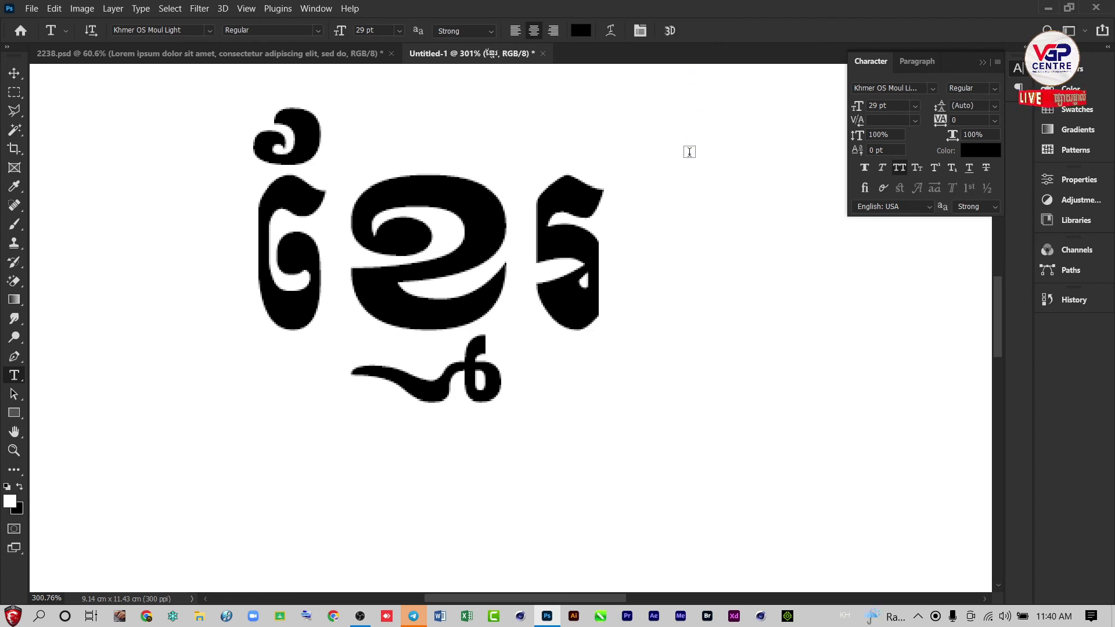
Step: Switch to the Move tool and glance at 2238.psd before returning to Untitled-1
click(15, 73)
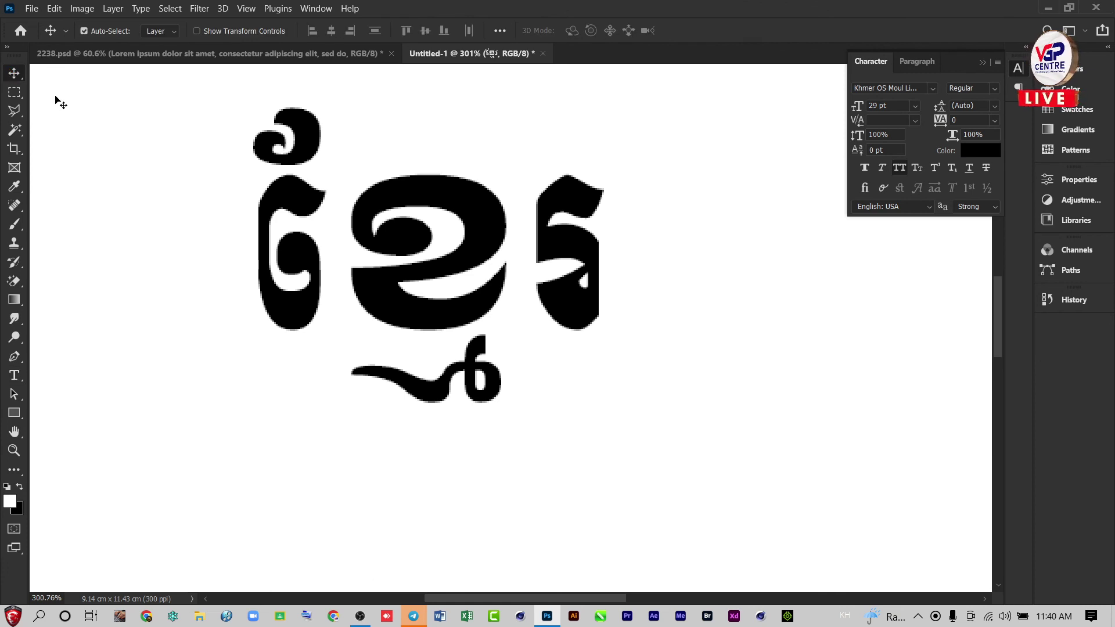
scroll(674, 334, down, 2)
scroll(575, 312, down, 2)
scroll(574, 312, down, 2)
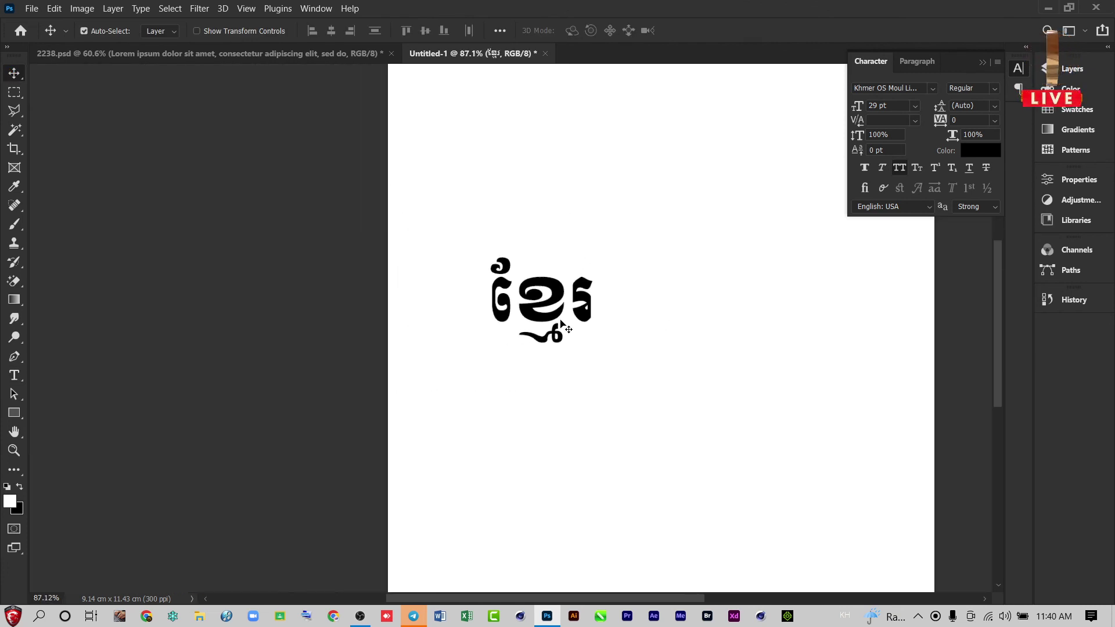
scroll(624, 328, down, 2)
click(269, 53)
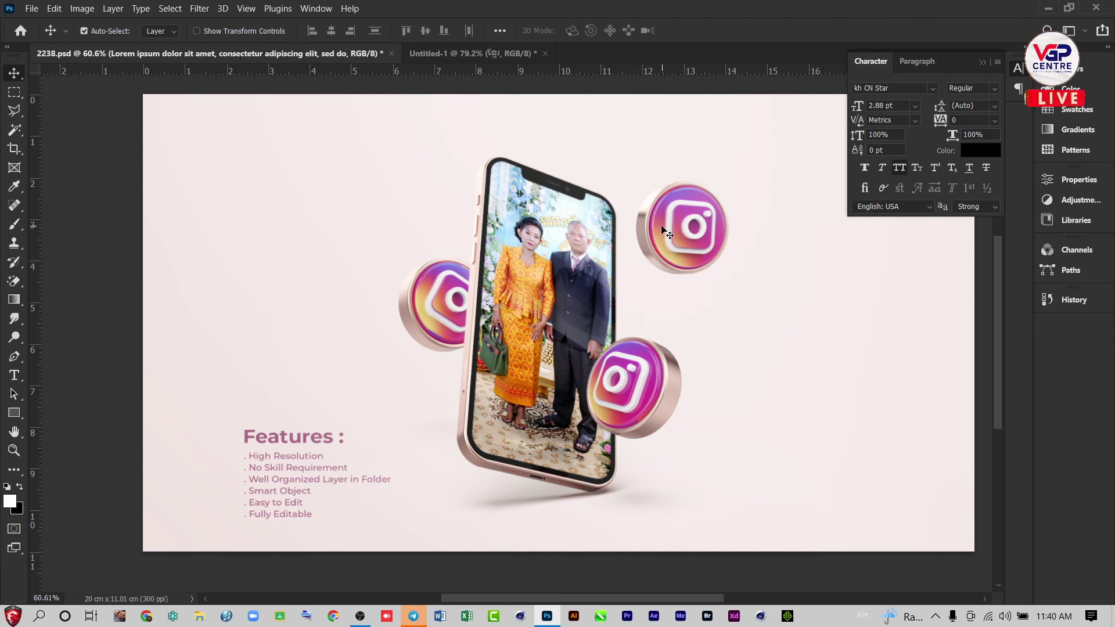
click(494, 53)
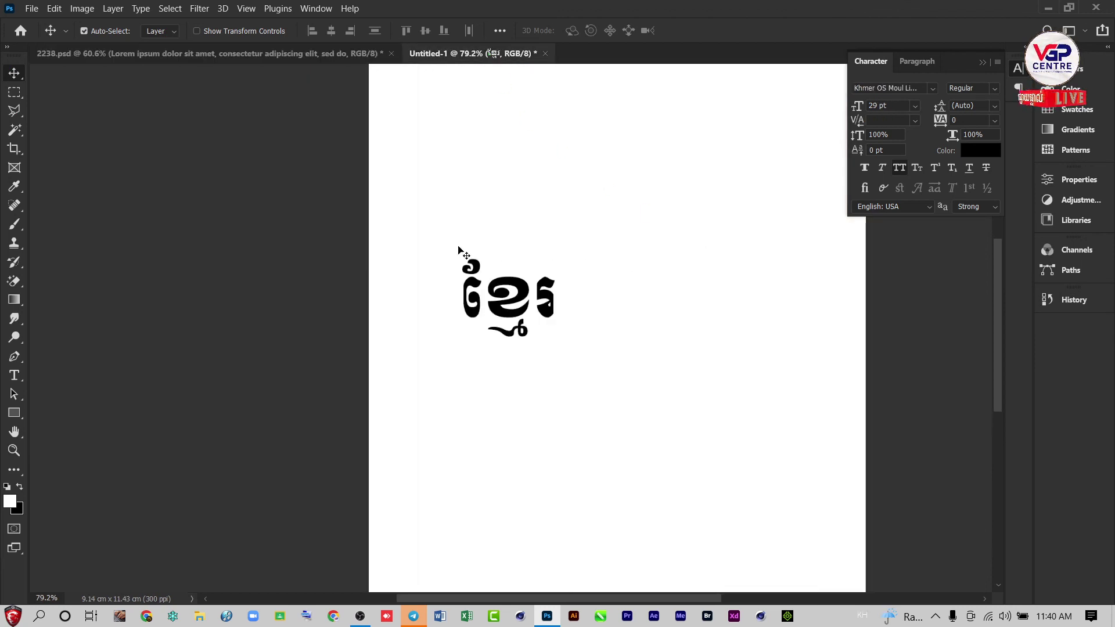
scroll(583, 232, down, 3)
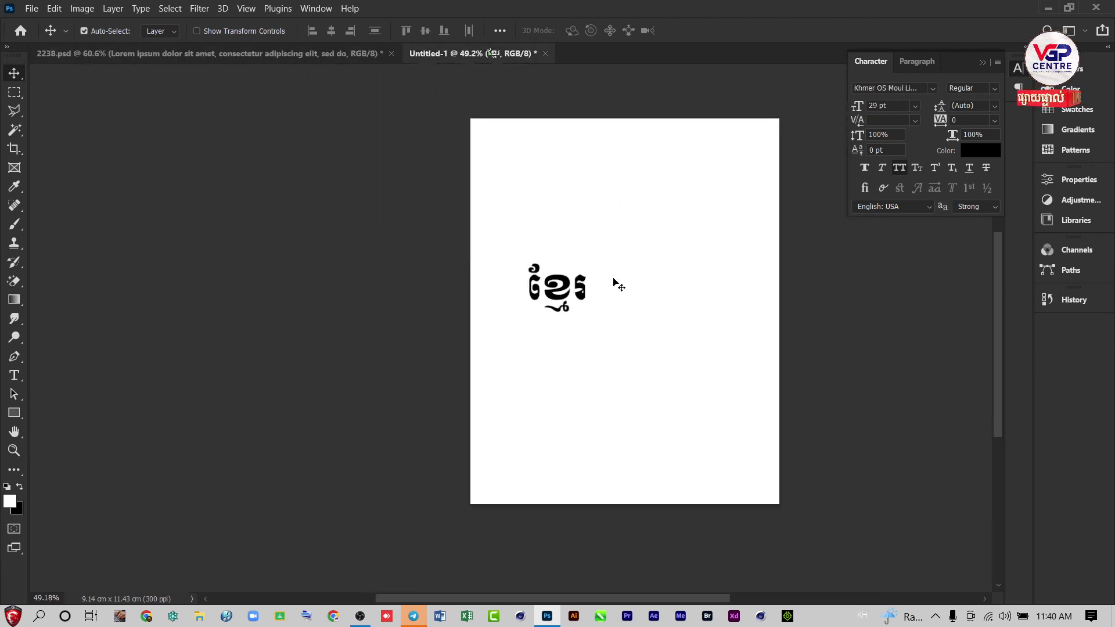
Step: Cycle the pasteboard through black, dark gray, medium gray and light gray, then back to default
right_click(134, 183)
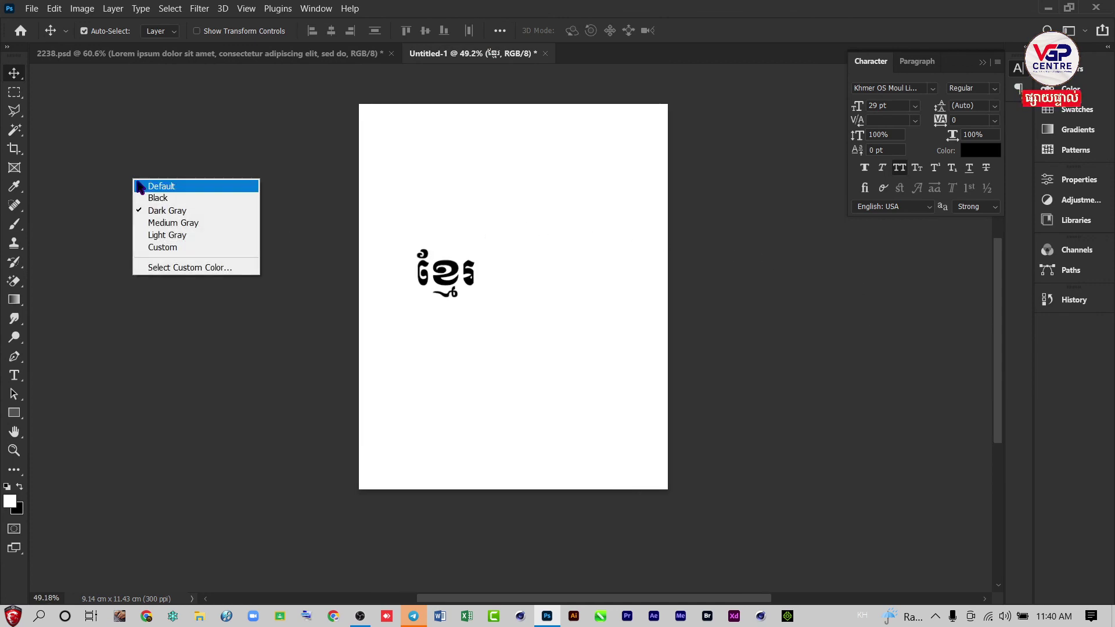
click(168, 193)
right_click(169, 194)
click(199, 207)
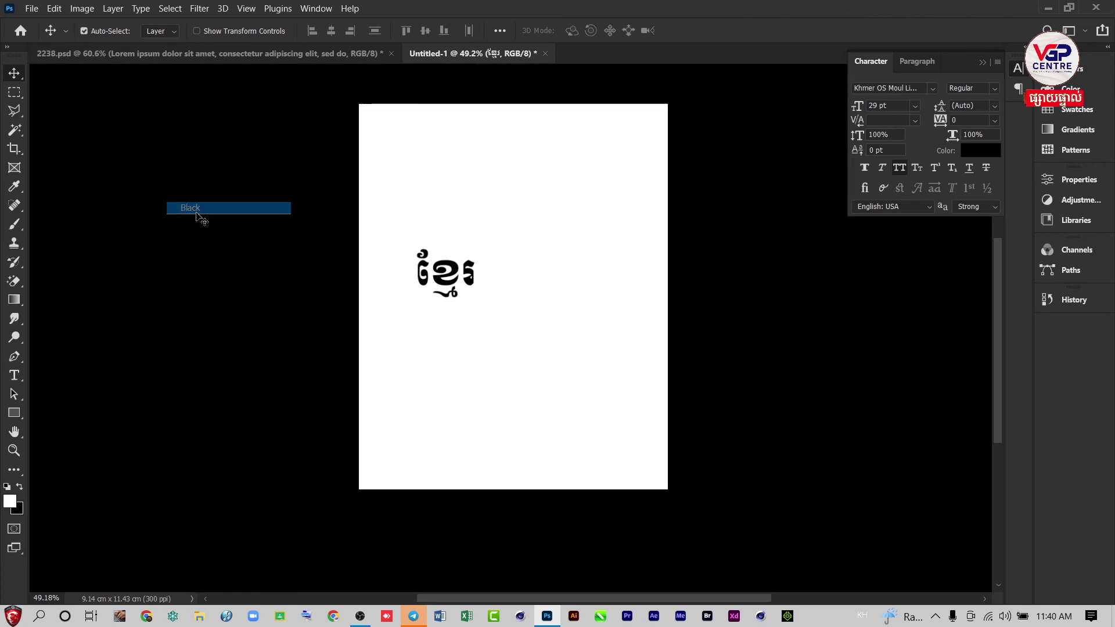
right_click(193, 223)
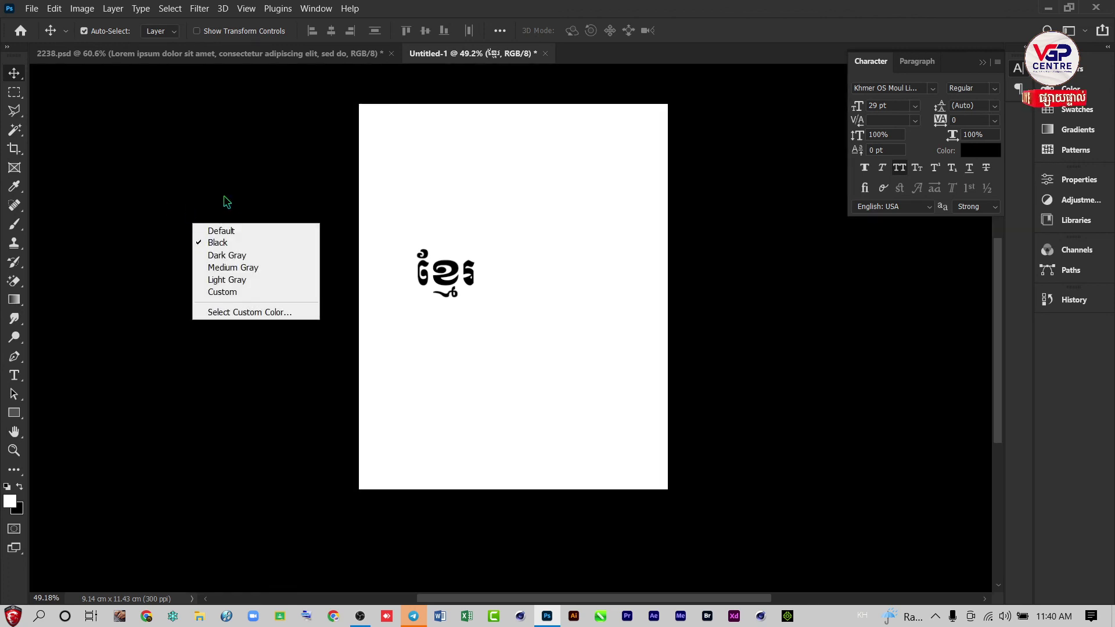
click(214, 255)
right_click(179, 262)
click(203, 305)
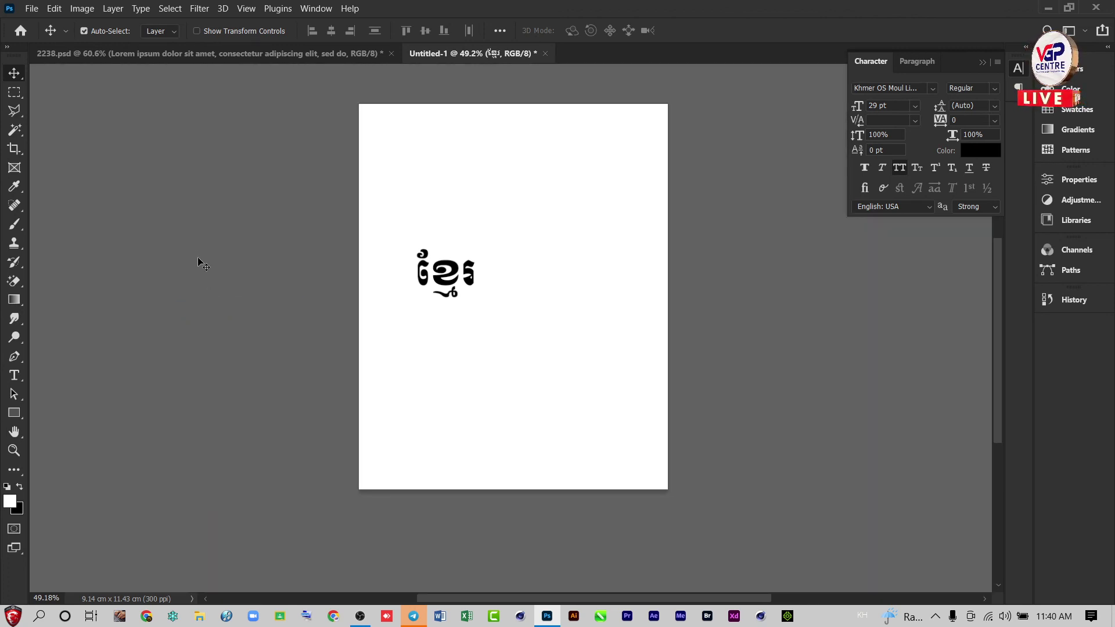
right_click(198, 252)
click(228, 308)
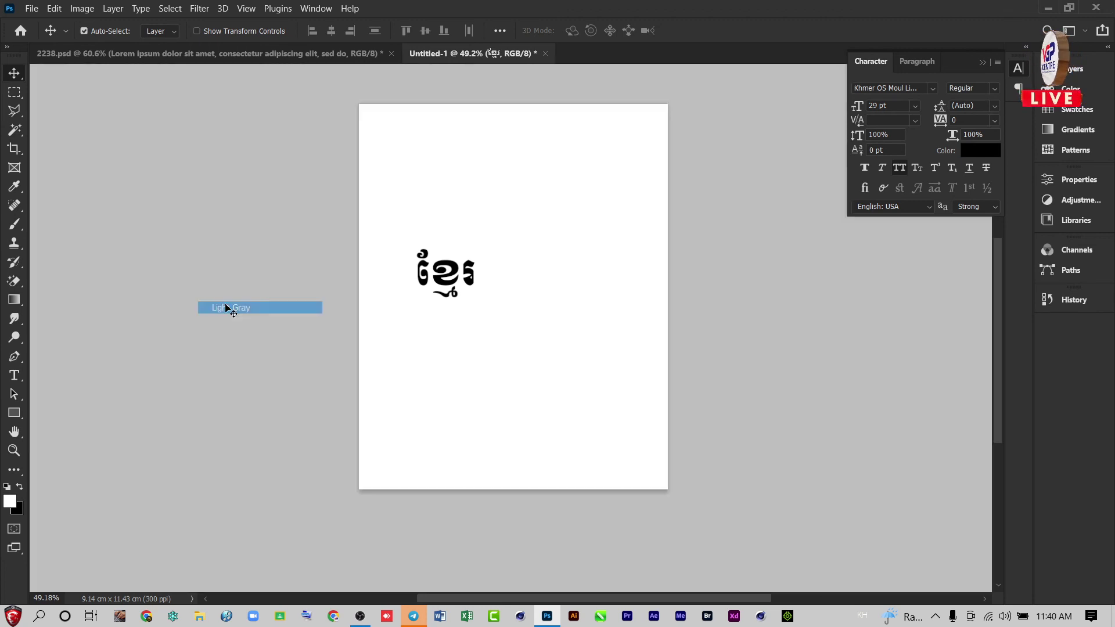
right_click(216, 244)
click(243, 278)
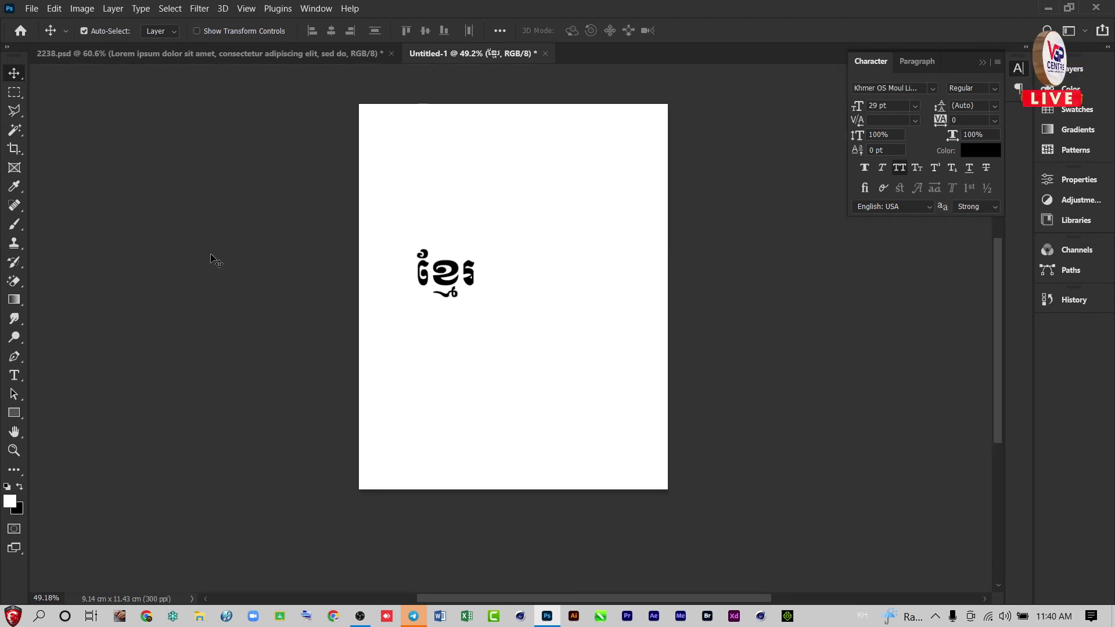
right_click(228, 200)
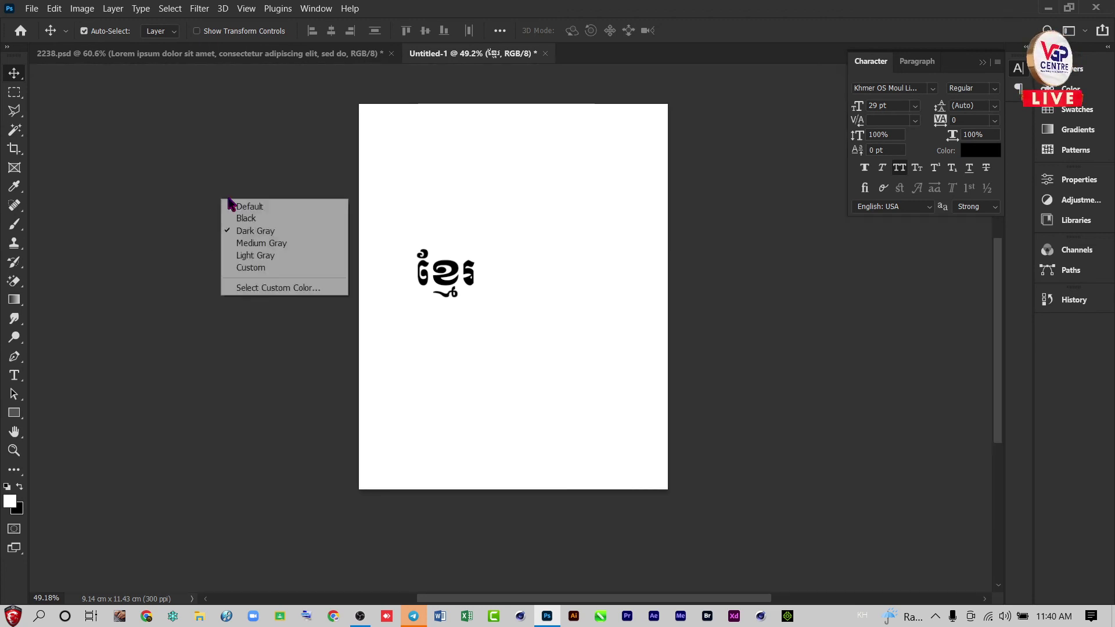
click(258, 206)
Step: Set the pasteboard to dark gray once more, then bring OBS Studio to the front
scroll(256, 206, down, 1)
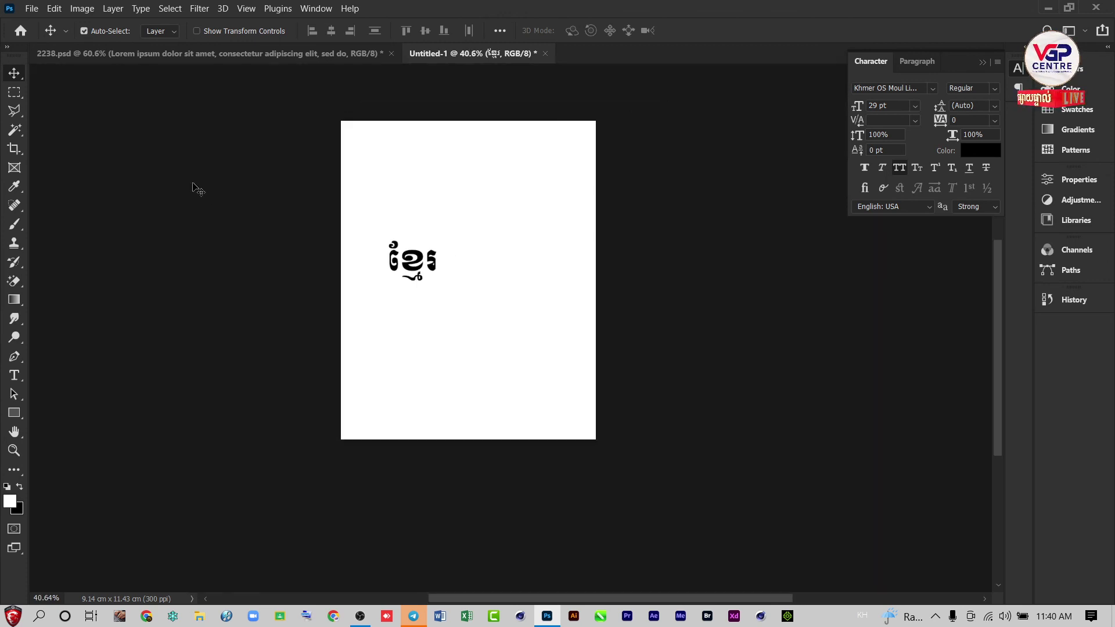
right_click(194, 186)
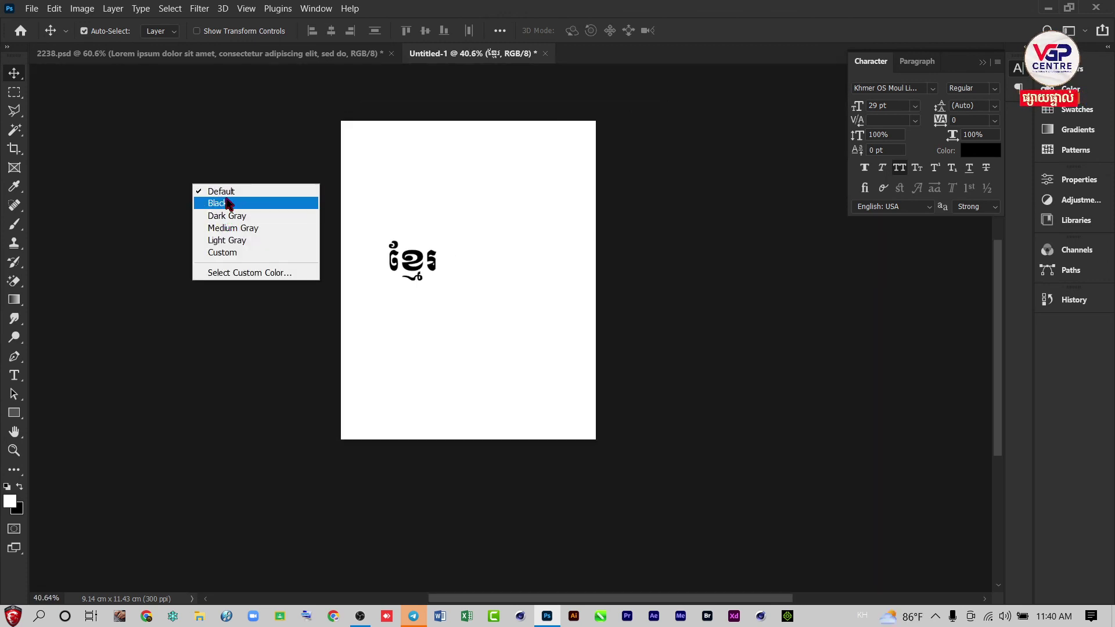
click(227, 216)
scroll(227, 207, down, 3)
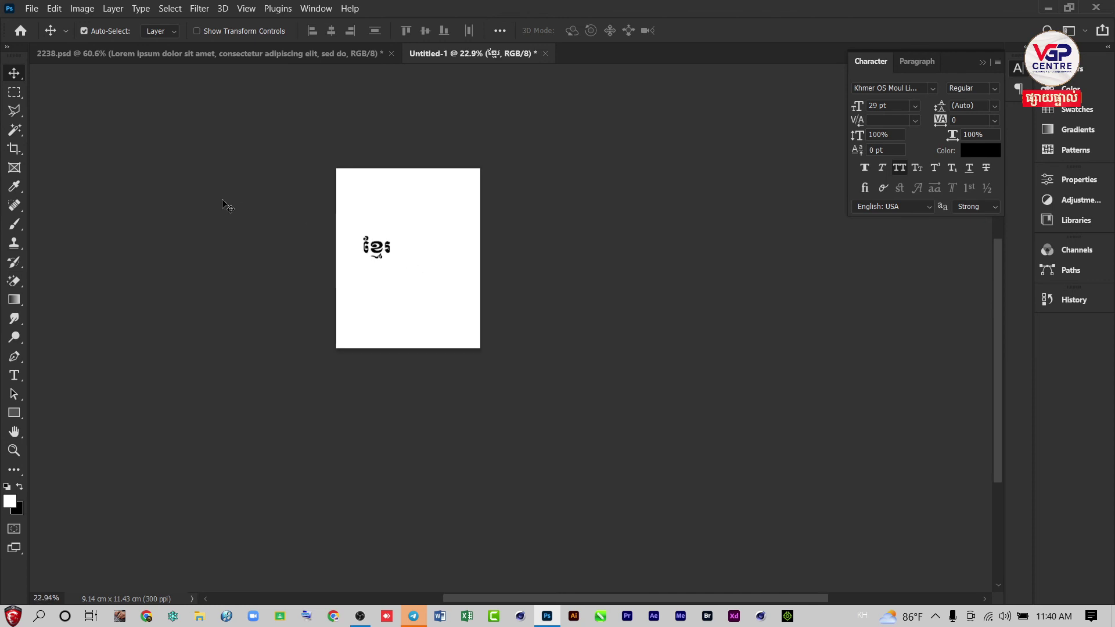
scroll(227, 207, up, 4)
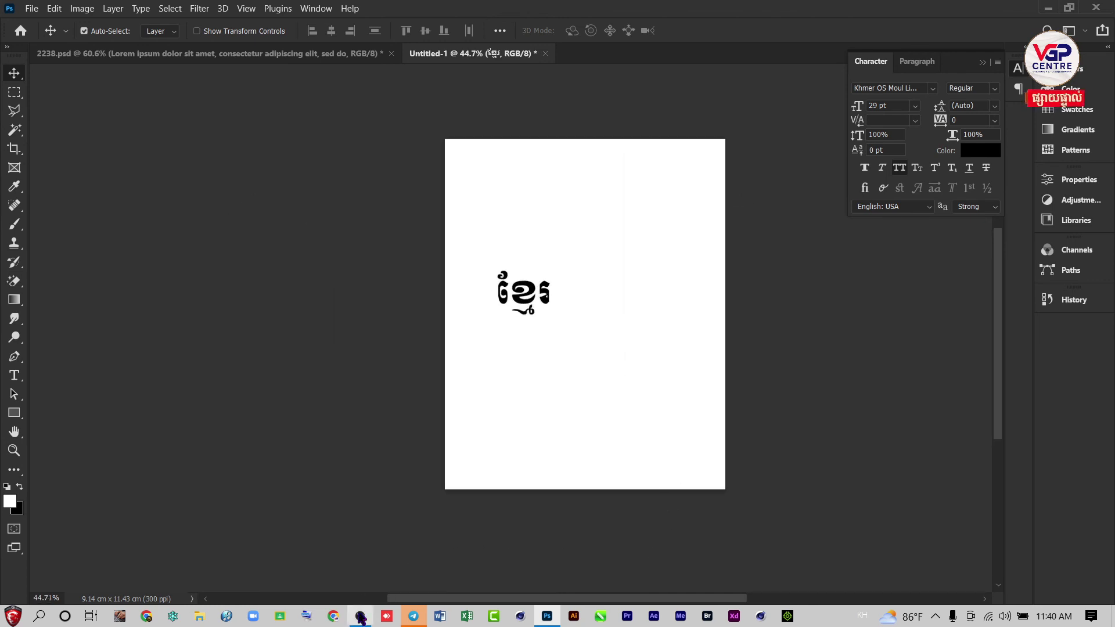
mouse_move(360, 615)
click(348, 523)
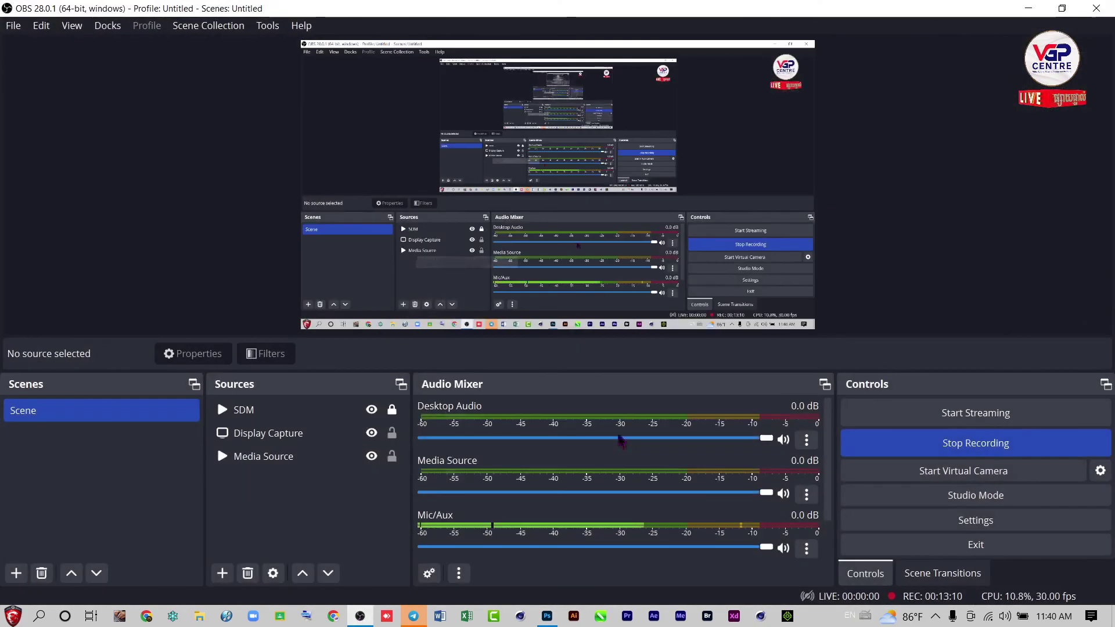